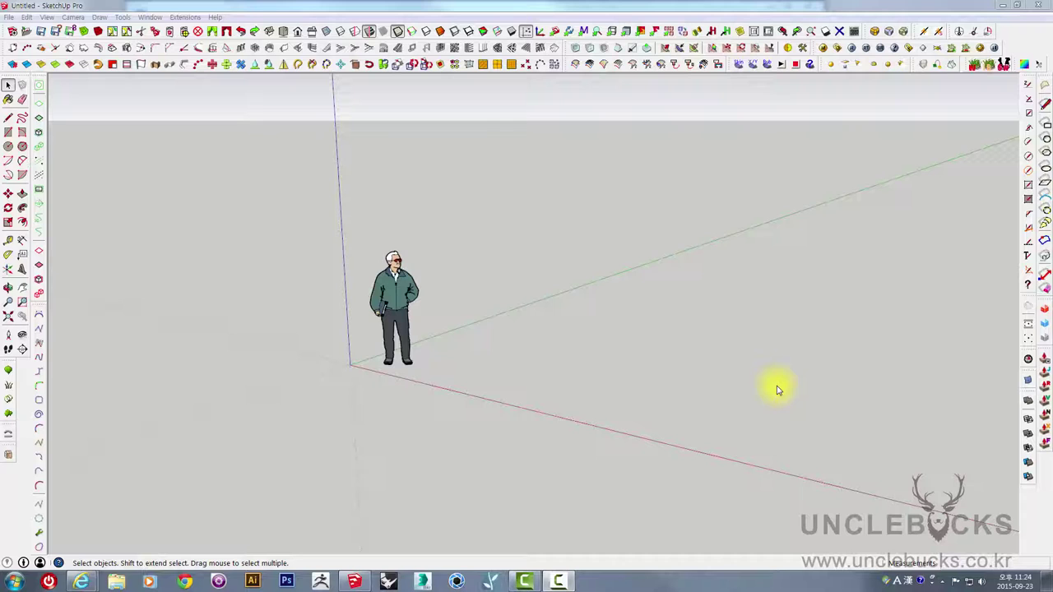
# Float the Soap Bubble toolbar as a compact single-row panel, then orbit around the scale figure.
pyautogui.moveTo(469, 333)
pyautogui.mouseDown(button='middle')
pyautogui.moveTo(419, 324)
pyautogui.moveTo(620, 422)
pyautogui.moveTo(629, 411)
pyautogui.moveTo(546, 359)
pyautogui.moveTo(757, 353)
pyautogui.moveTo(376, 383)
pyautogui.moveTo(517, 395)
pyautogui.moveTo(505, 370)
pyautogui.moveTo(536, 393)
pyautogui.moveTo(487, 357)
pyautogui.moveTo(358, 364)
pyautogui.mouseUp(button='middle')
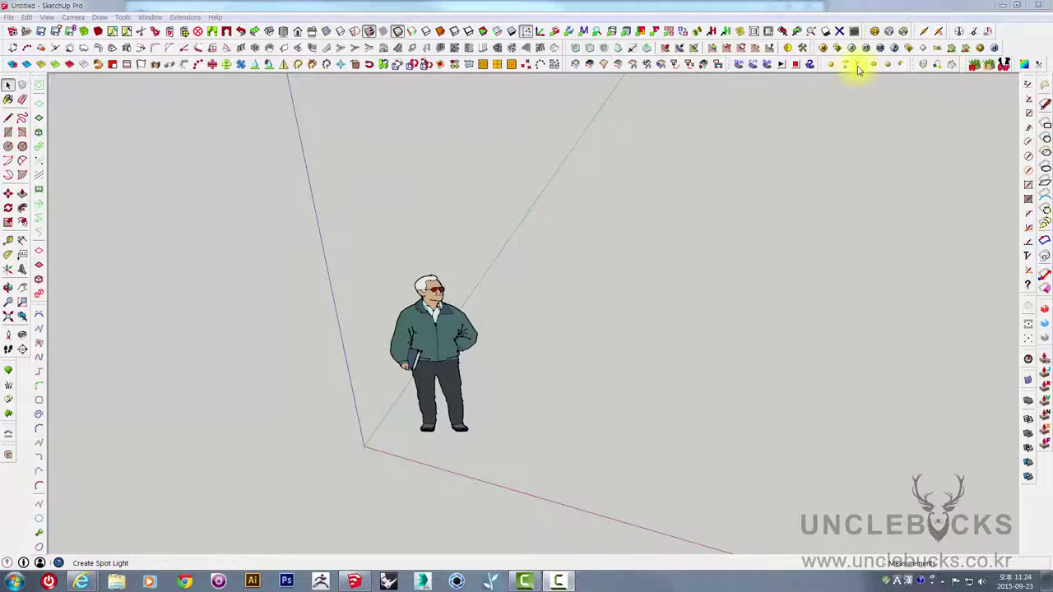
pyautogui.moveTo(729, 67); pyautogui.dragTo(661, 175)
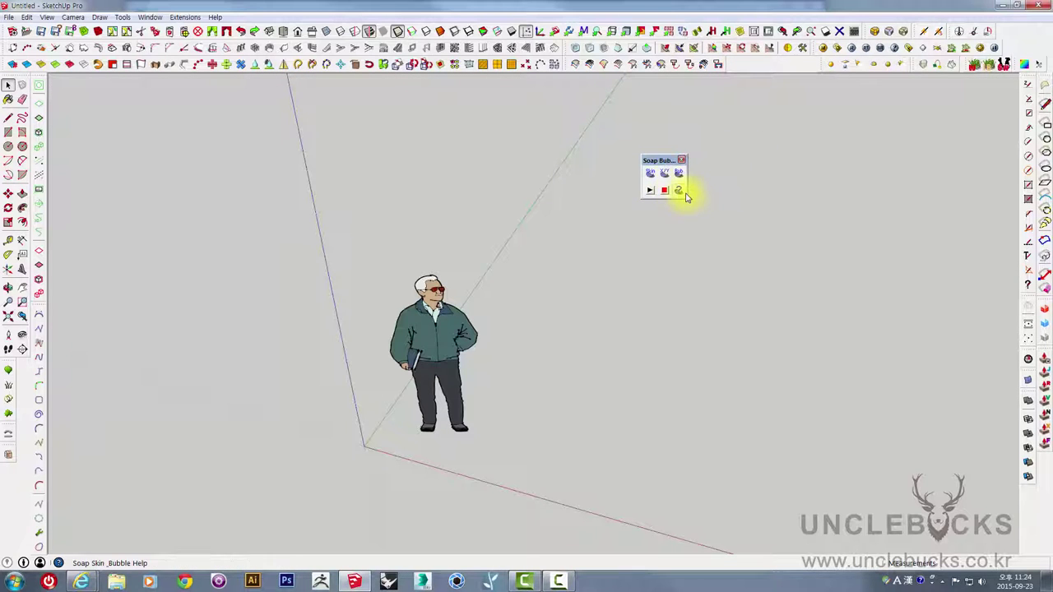
pyautogui.moveTo(658, 164)
pyautogui.mouseDown()
pyautogui.moveTo(623, 166)
pyautogui.moveTo(724, 172)
pyautogui.mouseUp()
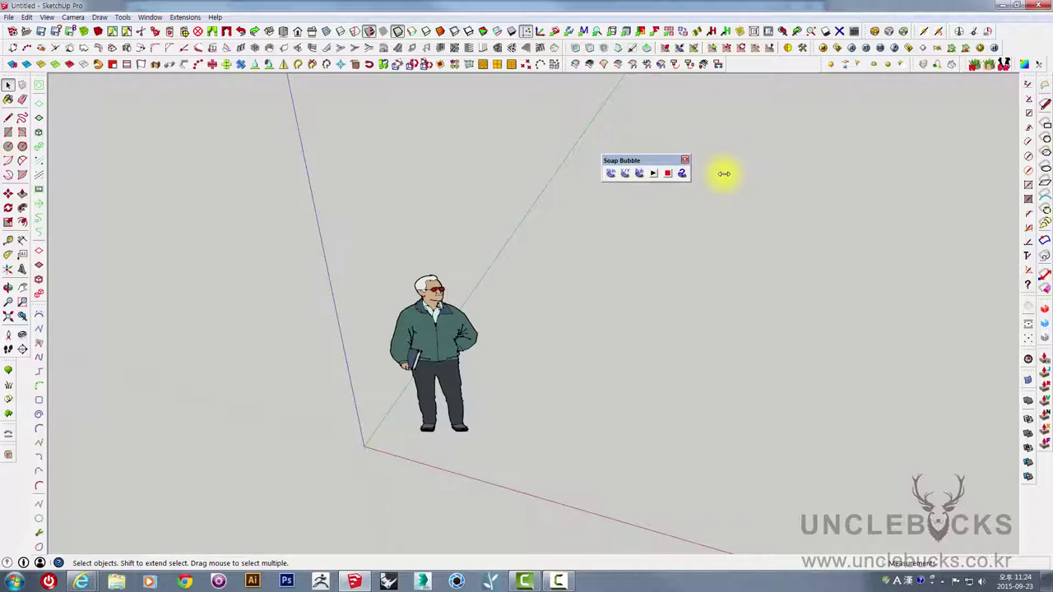
pyautogui.moveTo(645, 158); pyautogui.dragTo(696, 135)
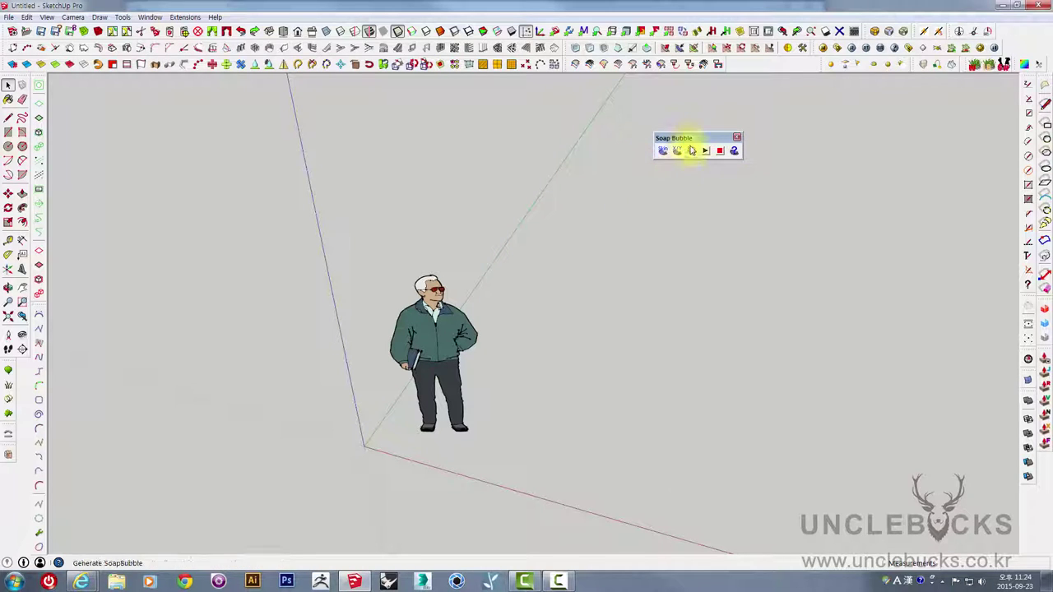
pyautogui.click(458, 315)
pyautogui.moveTo(501, 345); pyautogui.dragTo(583, 401, button='middle')
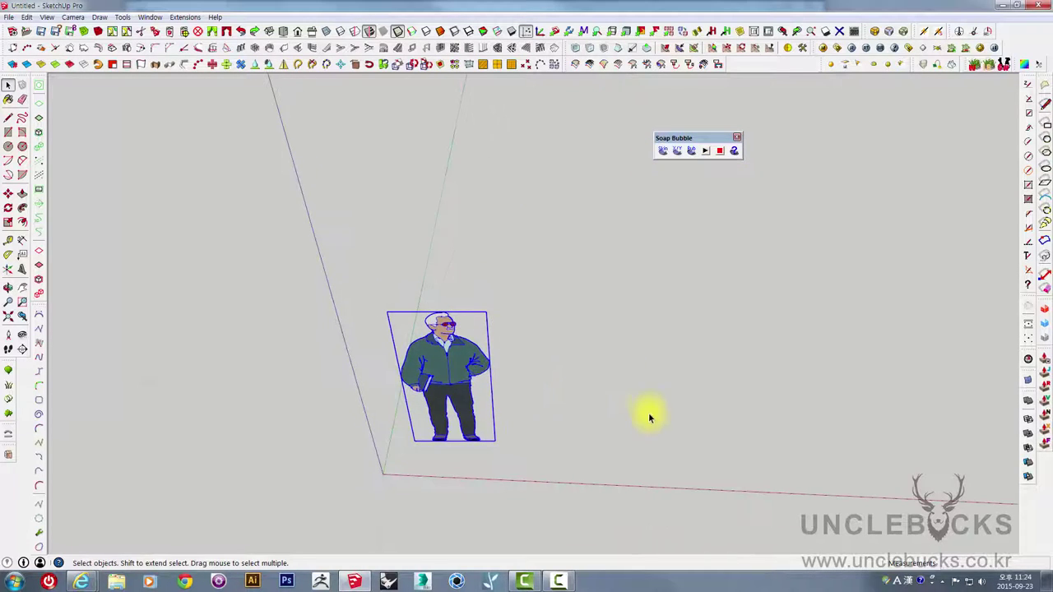
pyautogui.moveTo(743, 384)
pyautogui.mouseDown(button='middle')
pyautogui.moveTo(678, 370)
pyautogui.moveTo(472, 365)
pyautogui.moveTo(545, 433)
pyautogui.moveTo(500, 424)
pyautogui.mouseUp(button='middle')
# Draw a rectangle beside the figure and delete its face, keeping only the four edges.
pyautogui.click(9, 132)
pyautogui.click(501, 423)
pyautogui.click(641, 239)
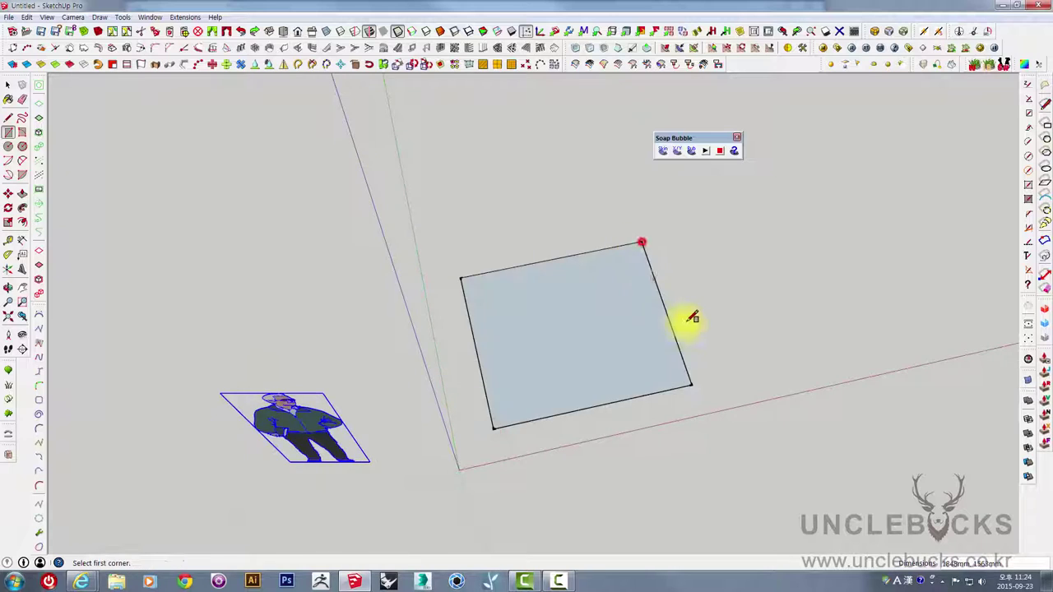
pyautogui.press('space')
pyautogui.moveTo(686, 320); pyautogui.dragTo(665, 271, button='middle')
pyautogui.click(577, 313)
pyautogui.press('Delete')
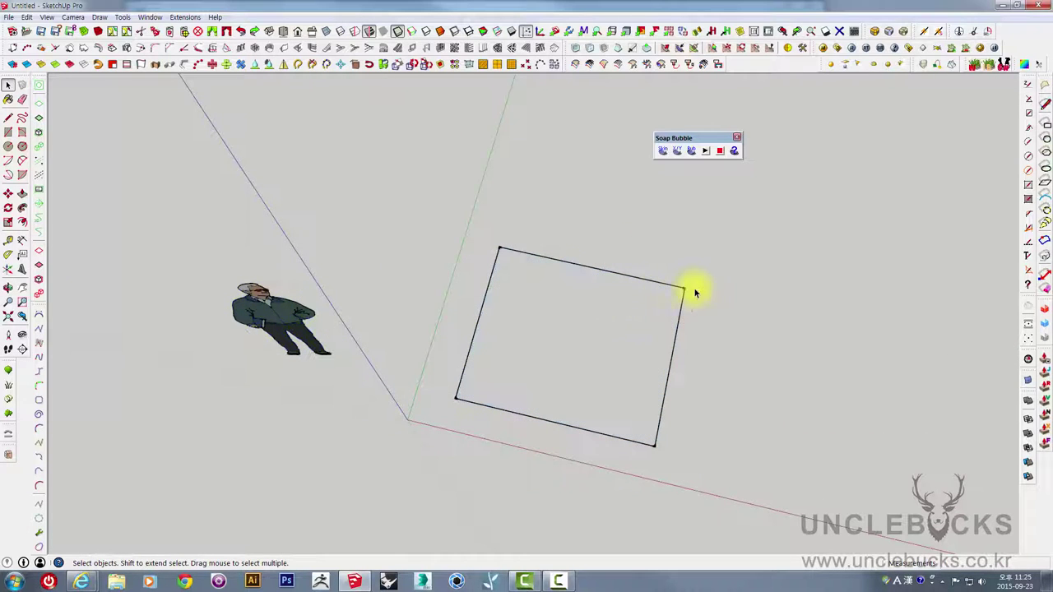
pyautogui.moveTo(738, 258); pyautogui.dragTo(632, 308, button='middle')
# Rotate the selected edges about one corner so the far corner lifts off the ground.
pyautogui.press('q')
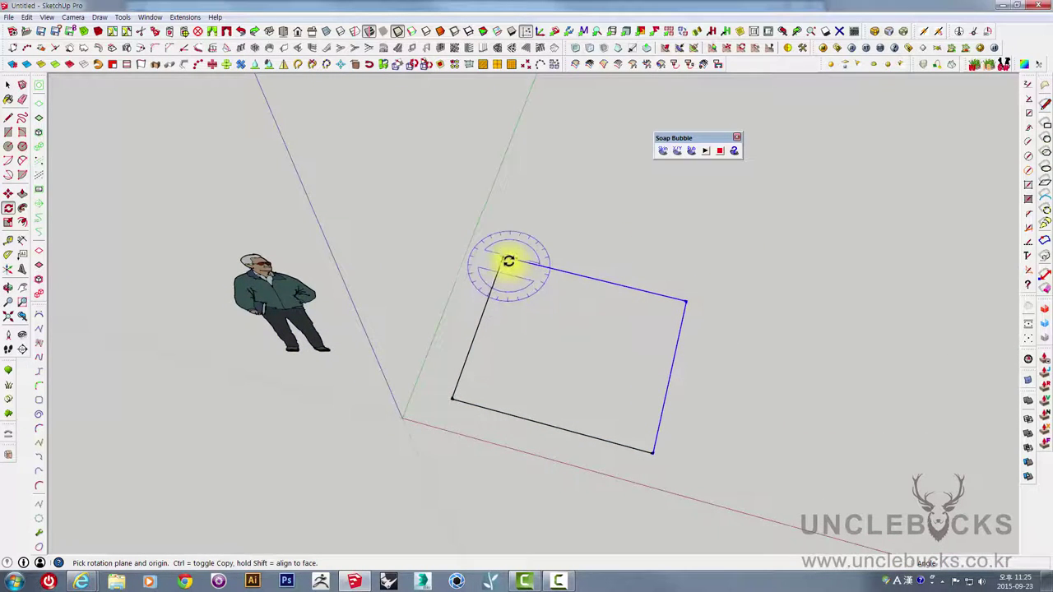
pyautogui.click(504, 259)
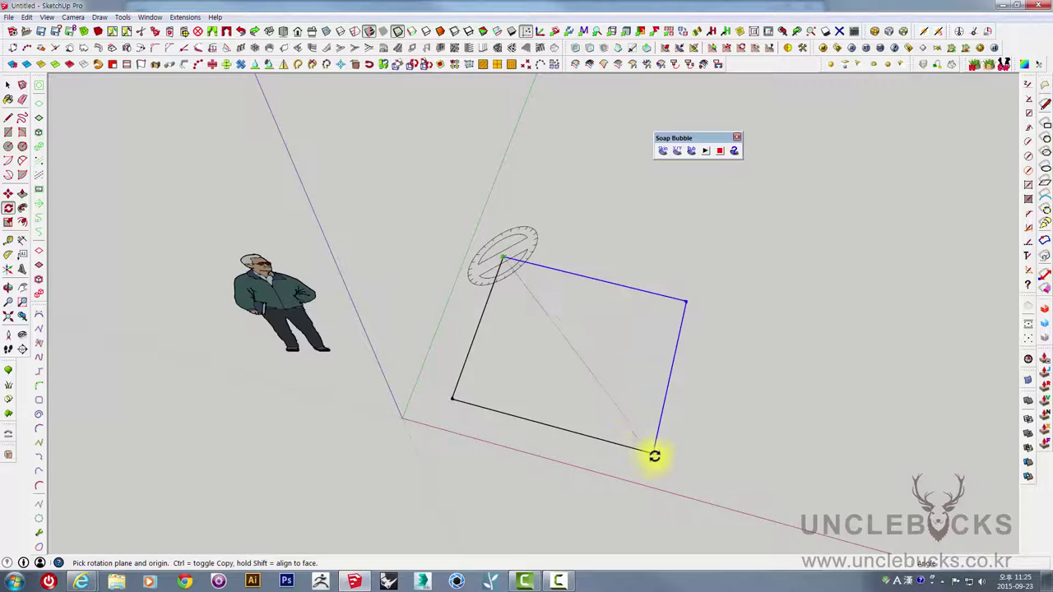
pyautogui.moveTo(647, 411); pyautogui.dragTo(688, 321, button='middle')
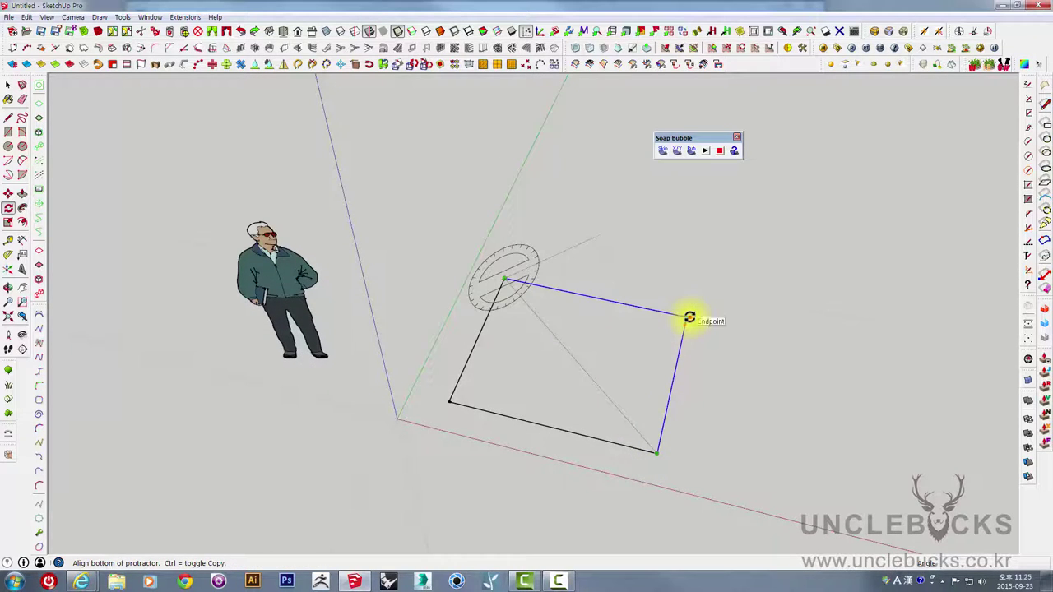
pyautogui.click(689, 318)
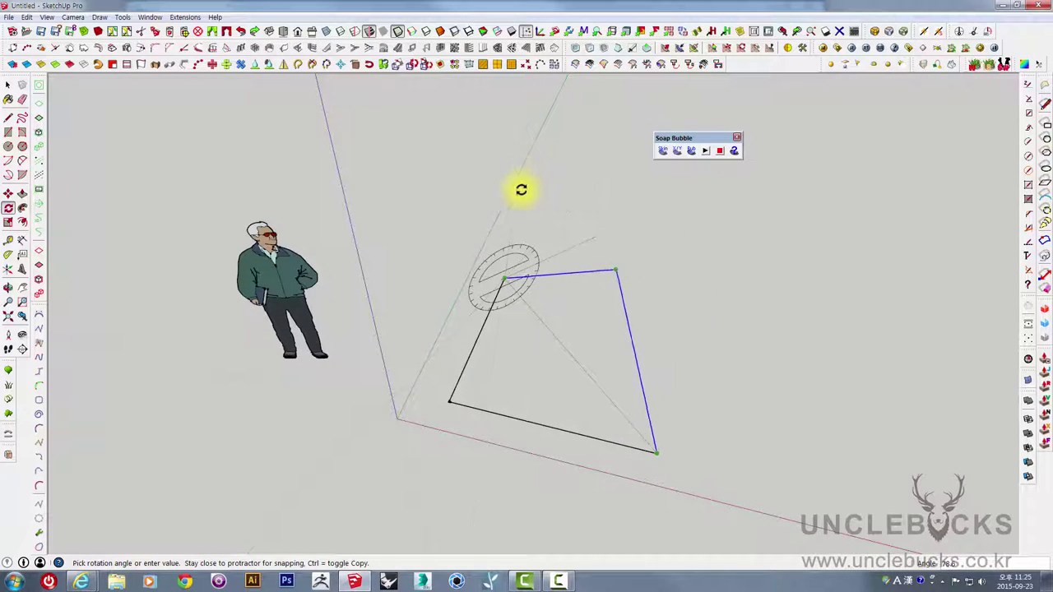
pyautogui.moveTo(521, 190); pyautogui.dragTo(534, 82, button='middle')
pyautogui.moveTo(543, 153)
pyautogui.mouseDown(button='middle')
pyautogui.moveTo(576, 264)
pyautogui.moveTo(571, 89)
pyautogui.moveTo(381, 104)
pyautogui.moveTo(748, 353)
pyautogui.mouseUp(button='middle')
pyautogui.moveTo(454, 221)
pyautogui.mouseDown(button='middle')
pyautogui.moveTo(576, 273)
pyautogui.moveTo(564, 219)
pyautogui.mouseUp(button='middle')
pyautogui.press('space')
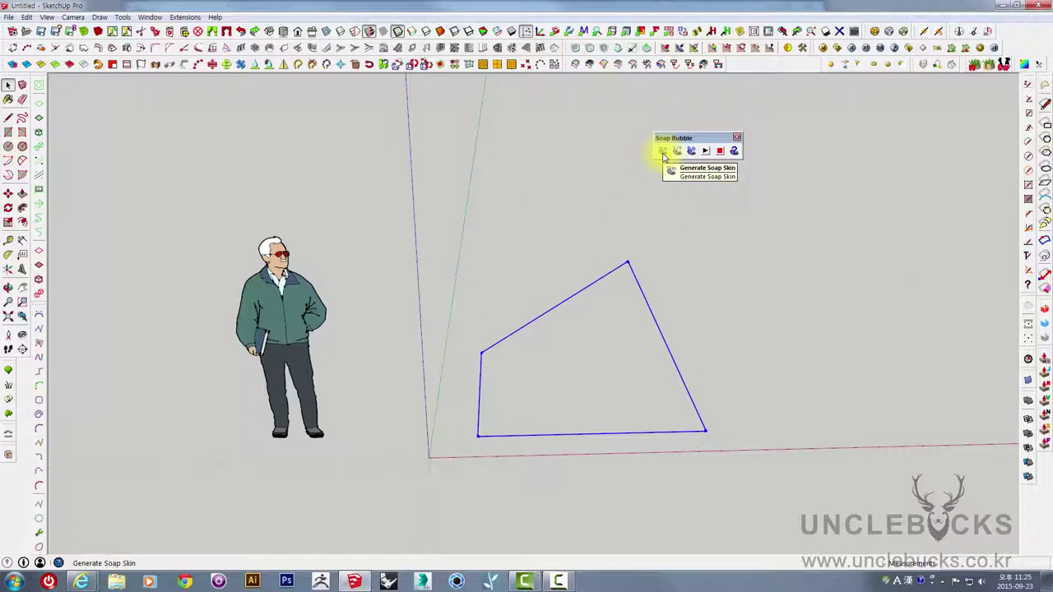
# Generate a gridded soap skin over the outline, accepting the default net division.
pyautogui.click(663, 152)
pyautogui.moveTo(696, 324)
pyautogui.mouseDown(button='middle')
pyautogui.moveTo(545, 417)
pyautogui.moveTo(535, 354)
pyautogui.moveTo(688, 436)
pyautogui.mouseUp(button='middle')
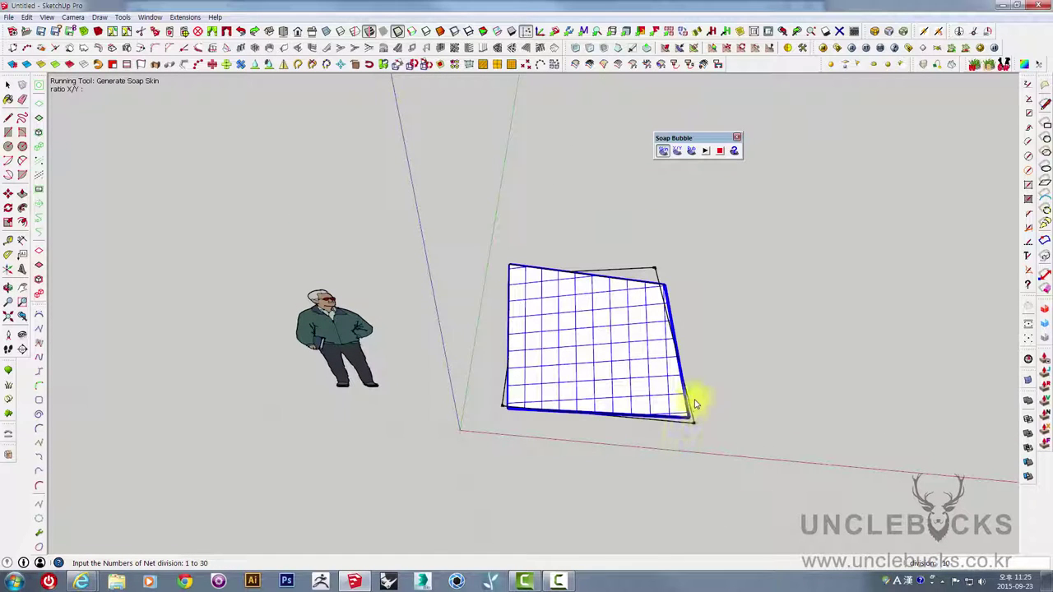
pyautogui.press('Return')
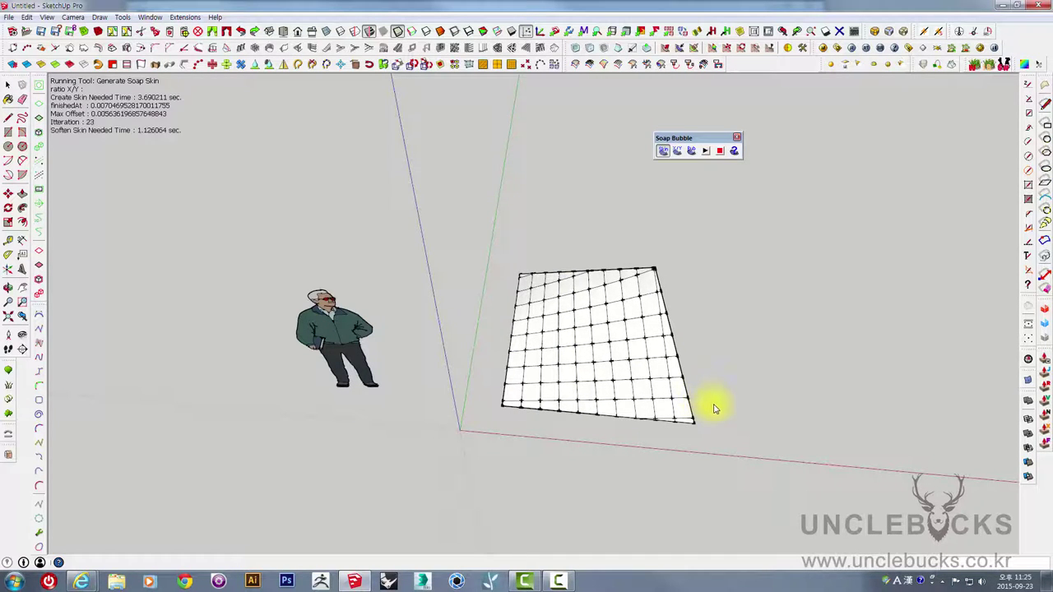
# Orbit around the curved membrane to inspect it, then window-select the whole mesh.
pyautogui.moveTo(710, 407); pyautogui.dragTo(565, 99, button='middle')
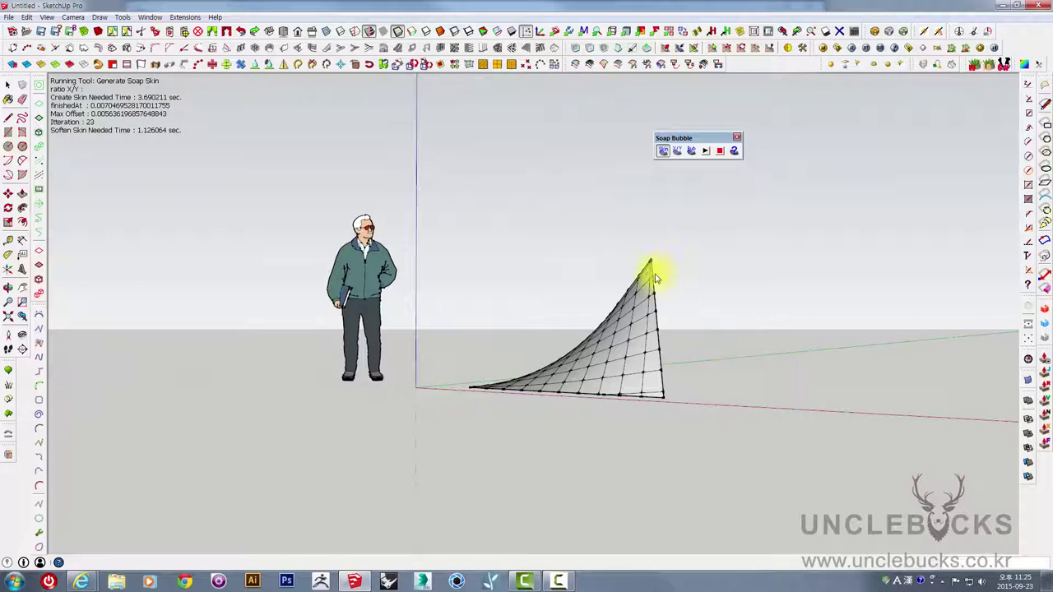
pyautogui.moveTo(505, 376)
pyautogui.mouseDown(button='middle')
pyautogui.moveTo(773, 418)
pyautogui.moveTo(632, 353)
pyautogui.mouseUp(button='middle')
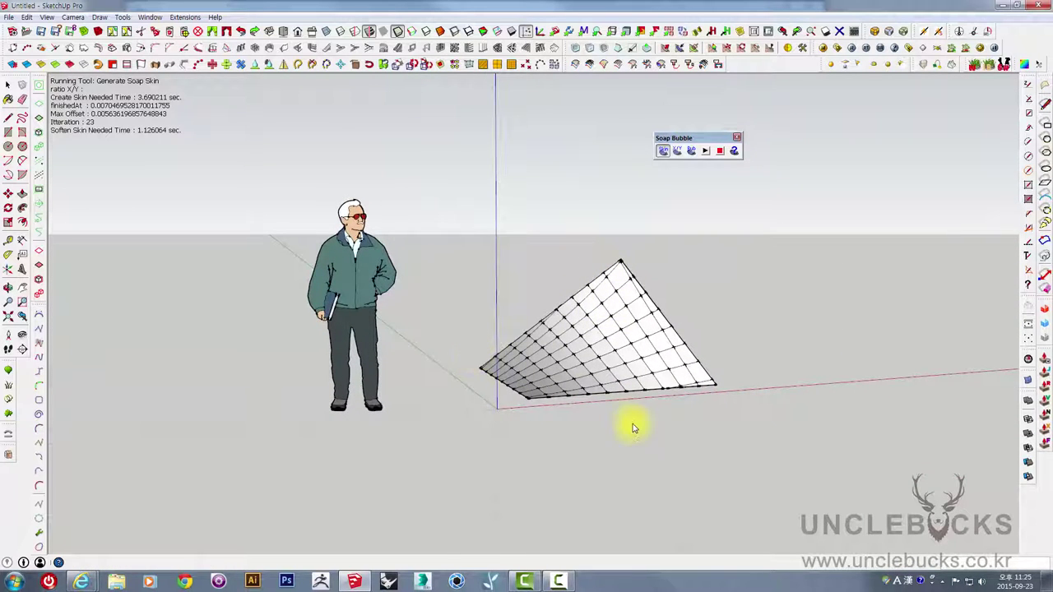
pyautogui.moveTo(682, 304); pyautogui.dragTo(437, 406, button='middle')
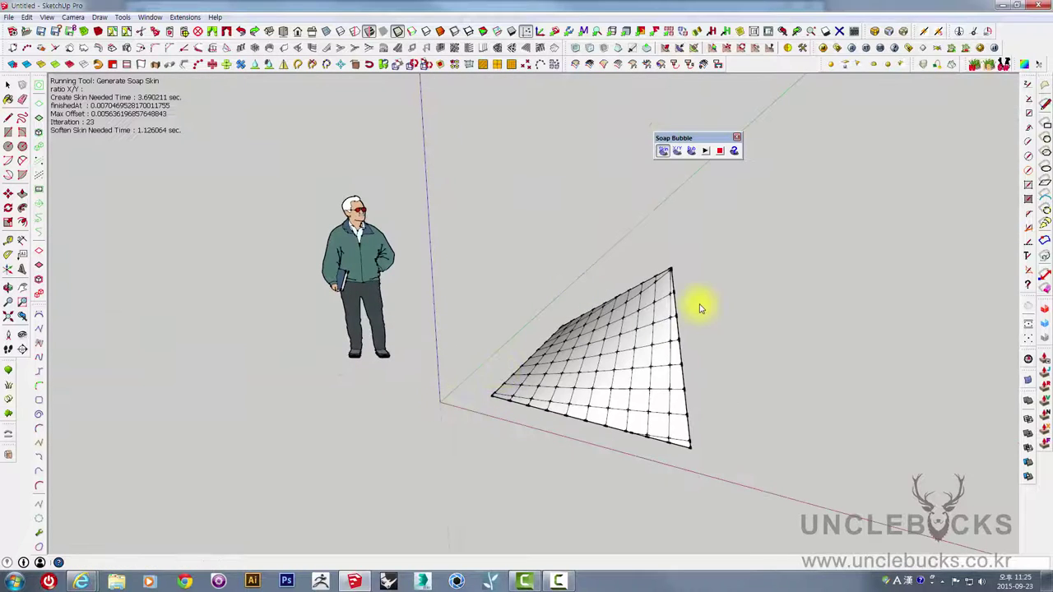
pyautogui.moveTo(699, 304)
pyautogui.mouseDown(button='middle')
pyautogui.moveTo(539, 270)
pyautogui.moveTo(725, 324)
pyautogui.mouseUp(button='middle')
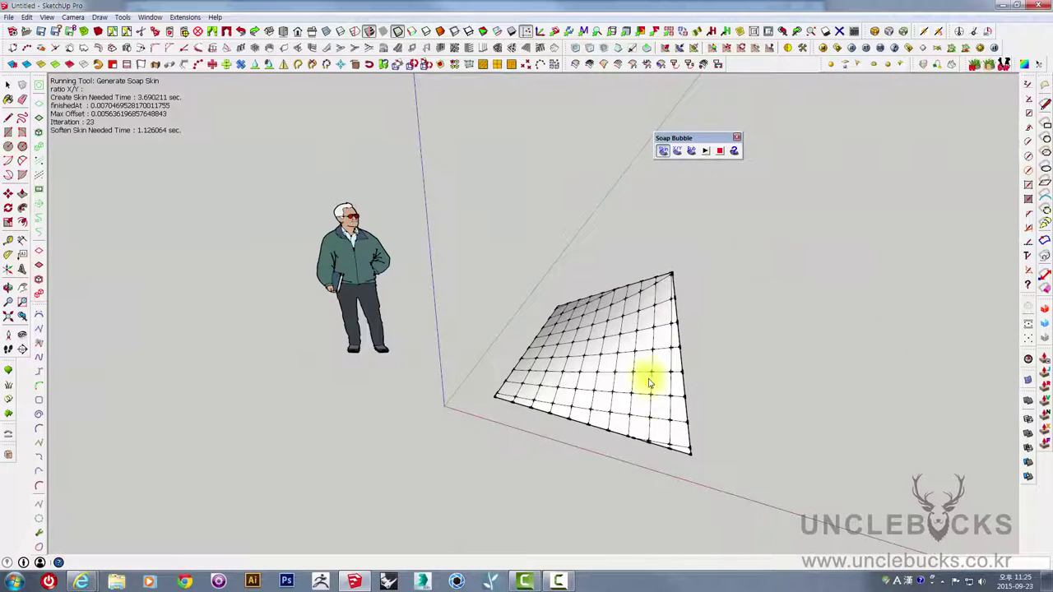
pyautogui.moveTo(733, 344); pyautogui.dragTo(816, 338, button='middle')
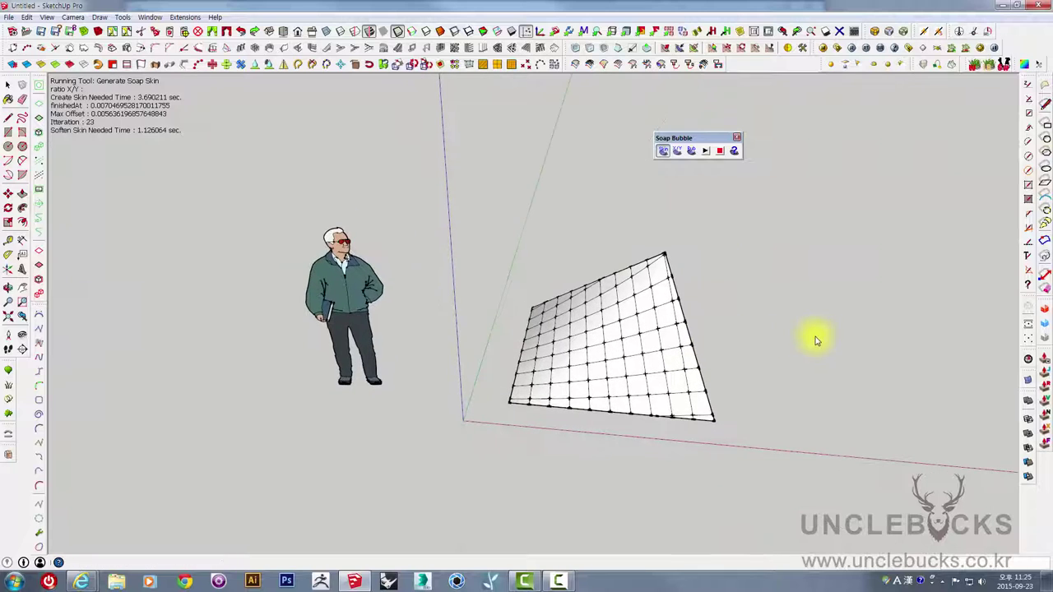
pyautogui.click(767, 448)
pyautogui.moveTo(482, 223); pyautogui.dragTo(765, 482)
# Delete the selected membrane and orbit around the scale figure.
pyautogui.press('Delete')
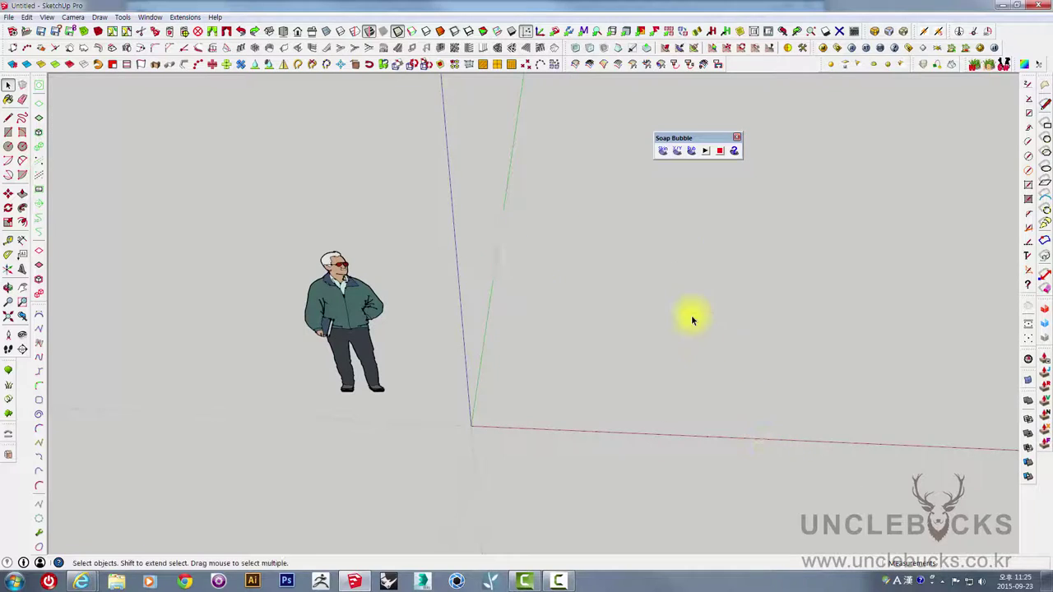
pyautogui.moveTo(692, 320); pyautogui.dragTo(421, 353, button='middle')
pyautogui.click(407, 345)
pyautogui.moveTo(541, 348)
pyautogui.mouseDown(button='middle')
pyautogui.moveTo(485, 354)
pyautogui.moveTo(562, 393)
pyautogui.mouseUp(button='middle')
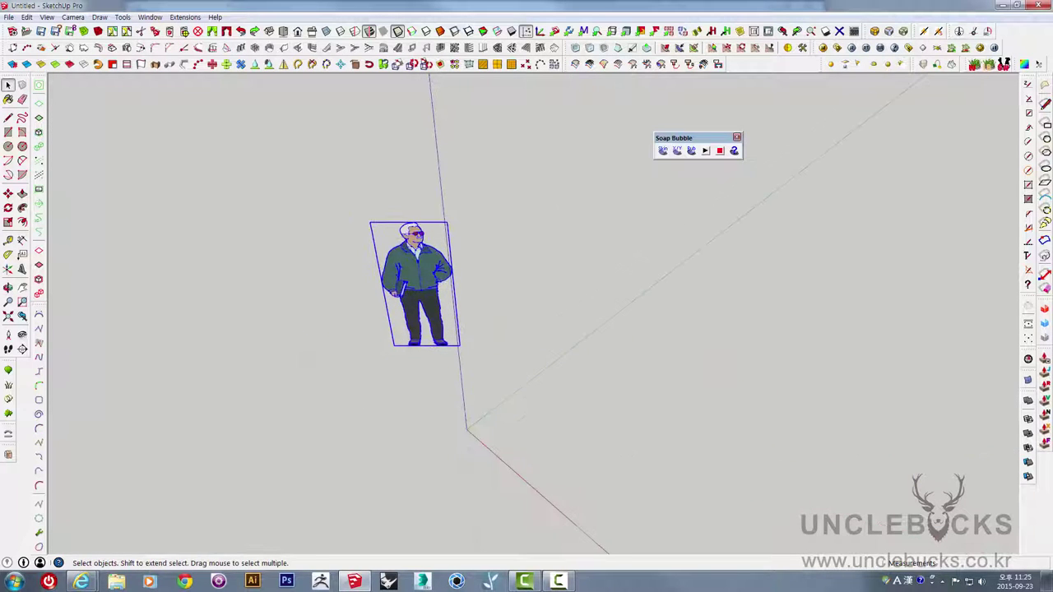
pyautogui.moveTo(680, 365)
pyautogui.mouseDown(button='middle')
pyautogui.moveTo(735, 376)
pyautogui.moveTo(666, 348)
pyautogui.mouseUp(button='middle')
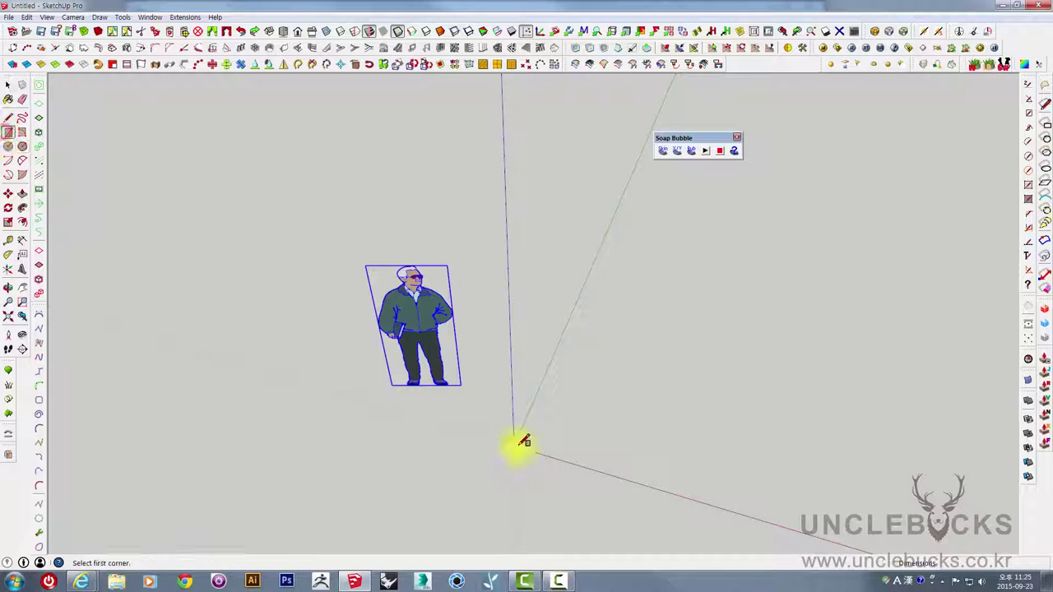
pyautogui.moveTo(585, 434)
pyautogui.mouseDown(button='middle')
pyautogui.moveTo(680, 425)
pyautogui.moveTo(631, 380)
pyautogui.moveTo(631, 340)
pyautogui.mouseUp(button='middle')
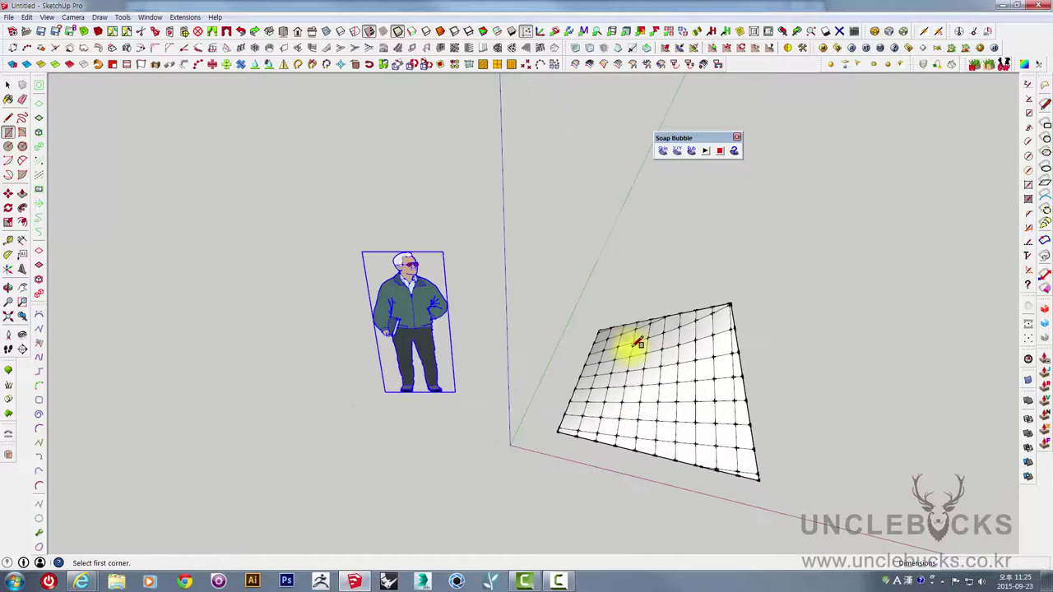
# Inspect the second gridded membrane from several angles and clear the selection.
pyautogui.moveTo(675, 266)
pyautogui.mouseDown(button='middle')
pyautogui.moveTo(639, 418)
pyautogui.moveTo(606, 359)
pyautogui.moveTo(546, 317)
pyautogui.moveTo(591, 319)
pyautogui.mouseUp(button='middle')
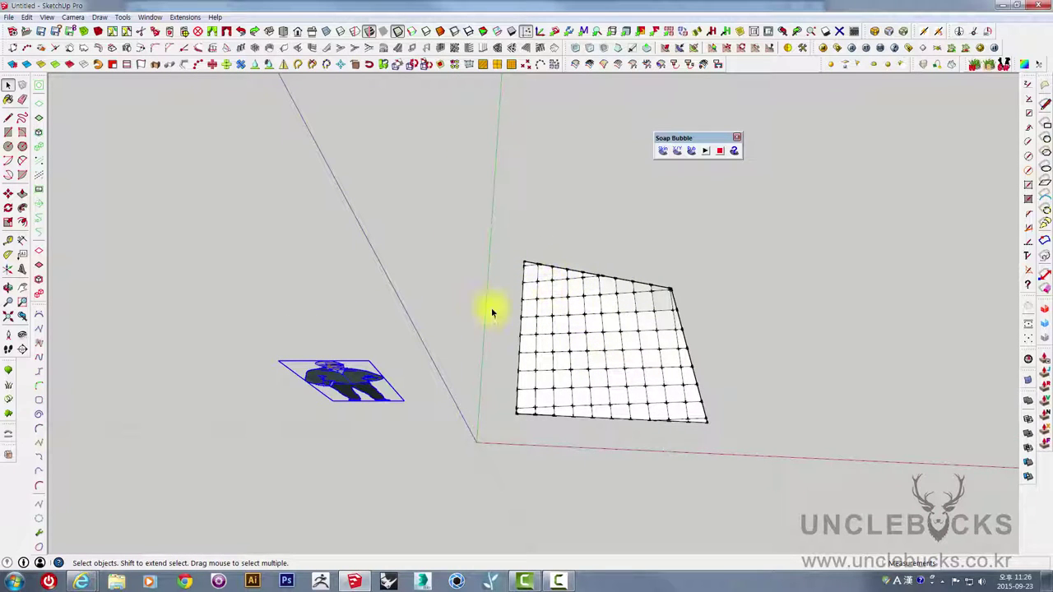
pyautogui.moveTo(492, 313)
pyautogui.mouseDown(button='middle')
pyautogui.moveTo(507, 344)
pyautogui.moveTo(489, 193)
pyautogui.mouseUp(button='middle')
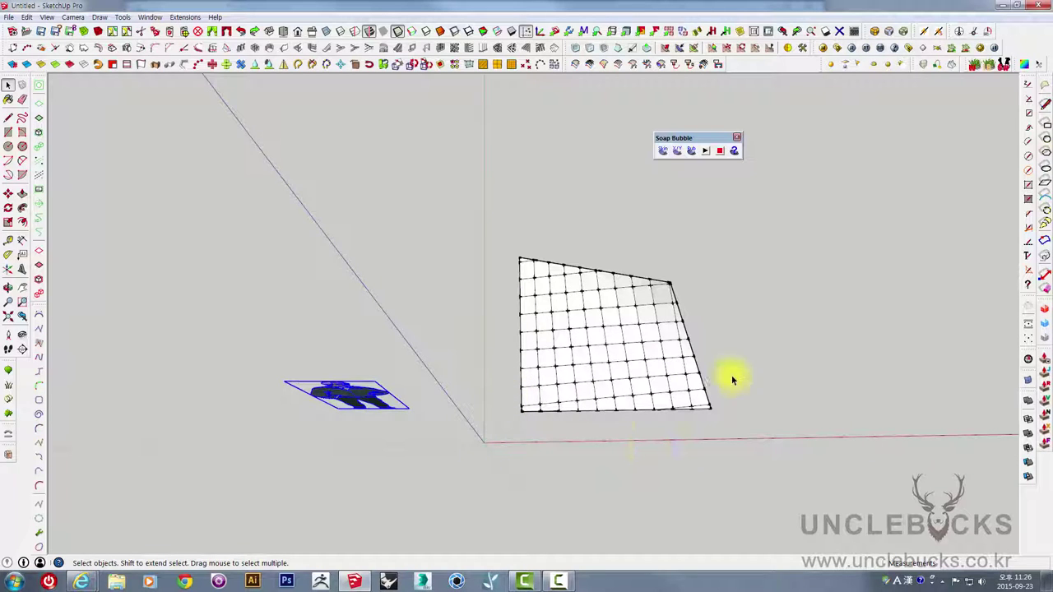
pyautogui.moveTo(673, 341)
pyautogui.mouseDown(button='middle')
pyautogui.moveTo(670, 288)
pyautogui.moveTo(631, 312)
pyautogui.moveTo(661, 255)
pyautogui.moveTo(661, 352)
pyautogui.moveTo(743, 322)
pyautogui.mouseUp(button='middle')
pyautogui.click(757, 308)
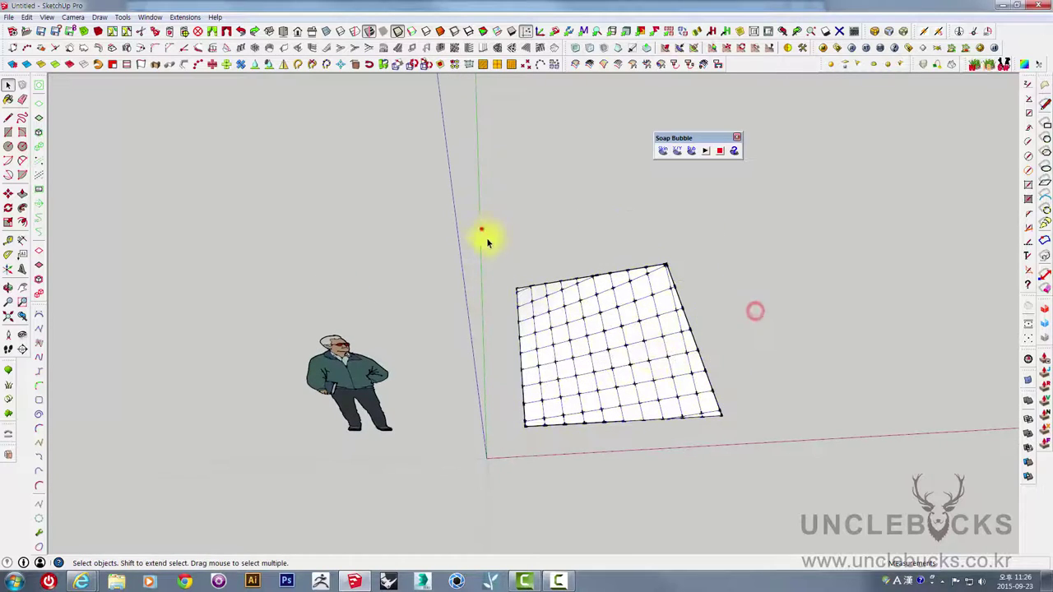
pyautogui.click(483, 228)
pyautogui.moveTo(765, 465); pyautogui.dragTo(757, 498, button='middle')
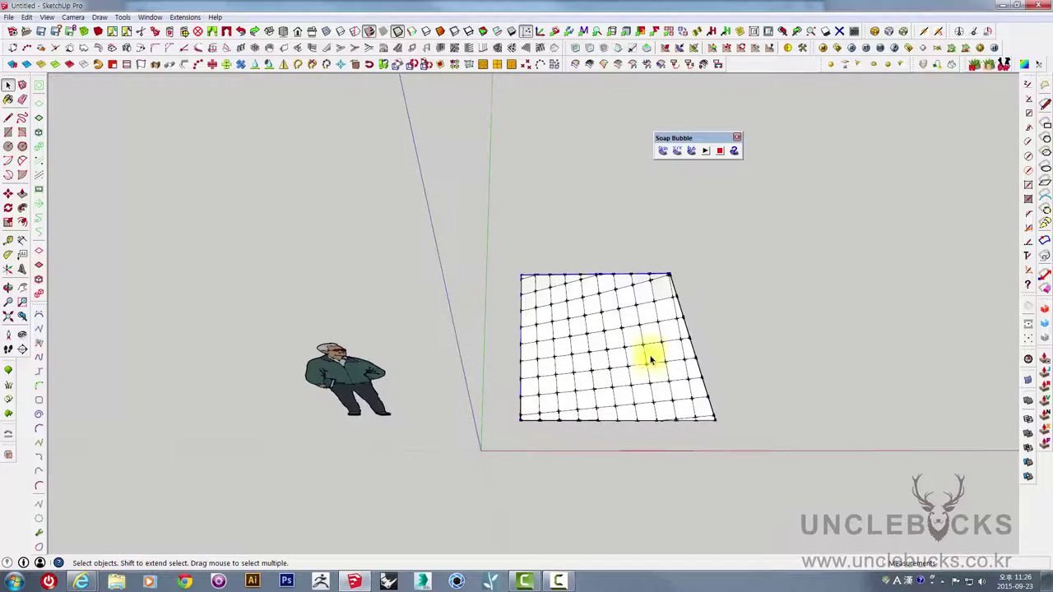
pyautogui.moveTo(647, 353)
pyautogui.mouseDown(button='middle')
pyautogui.moveTo(634, 404)
pyautogui.moveTo(594, 307)
pyautogui.mouseUp(button='middle')
# Window-select the gridded test face and delete it, leaving only the figure.
pyautogui.click(594, 306)
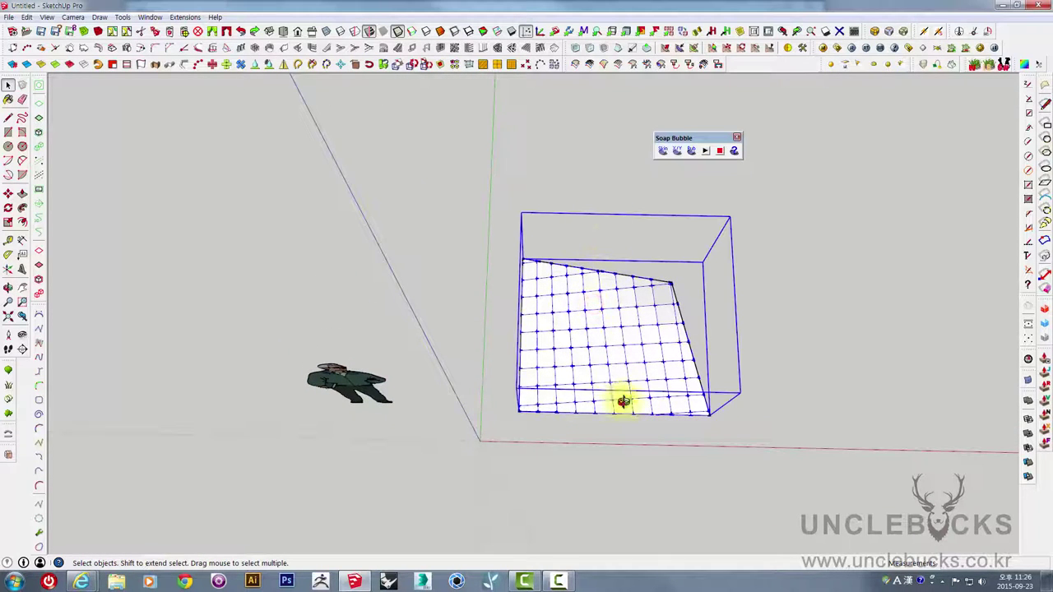
pyautogui.moveTo(620, 404); pyautogui.dragTo(529, 226, button='middle')
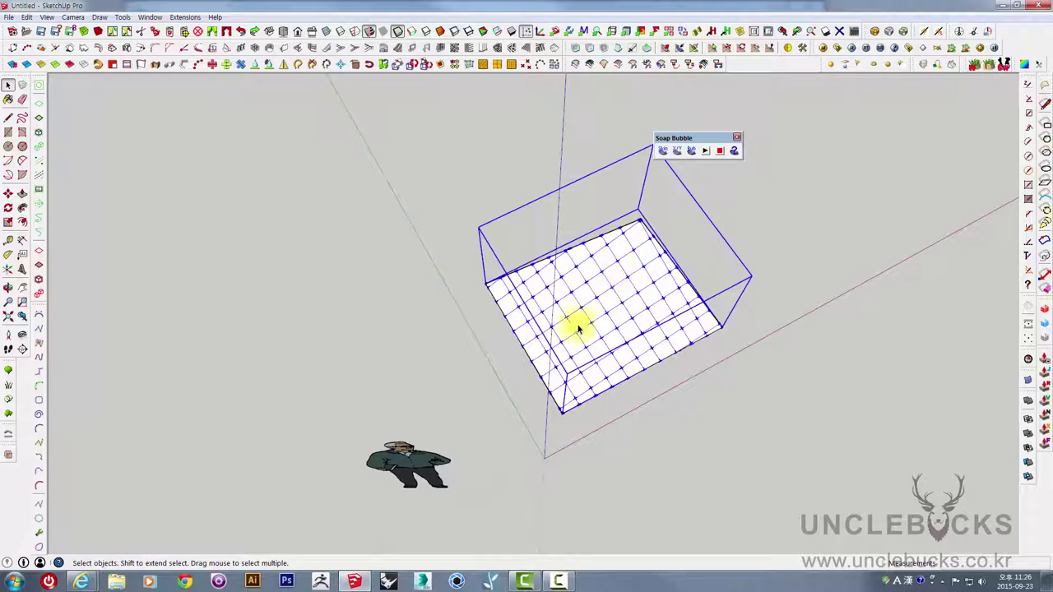
pyautogui.moveTo(698, 310)
pyautogui.mouseDown(button='middle')
pyautogui.moveTo(628, 326)
pyautogui.moveTo(491, 186)
pyautogui.moveTo(540, 332)
pyautogui.mouseUp(button='middle')
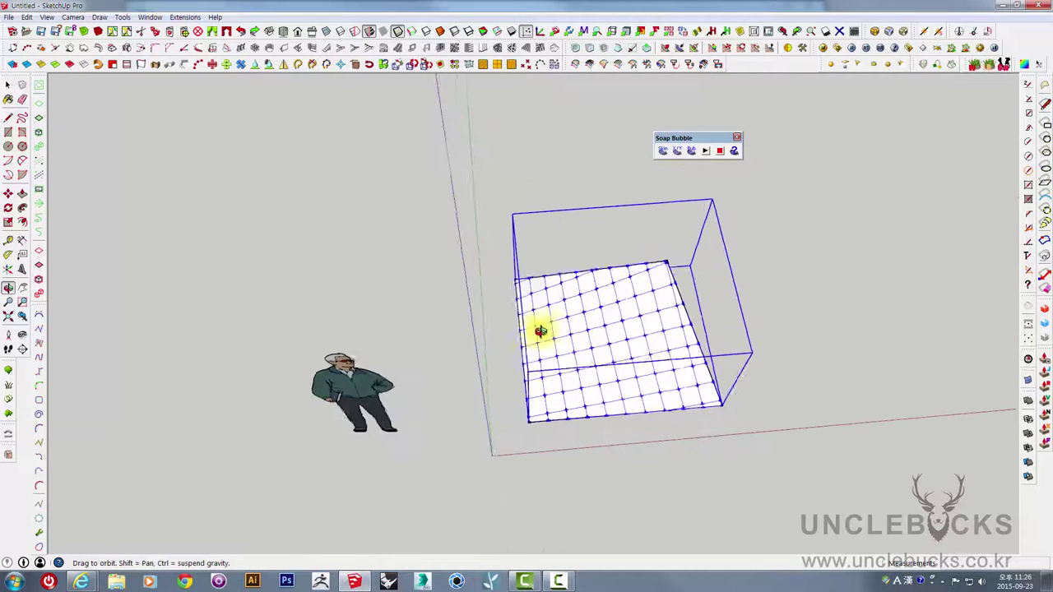
pyautogui.click(776, 276)
pyautogui.moveTo(751, 349); pyautogui.dragTo(616, 319, button='middle')
pyautogui.moveTo(511, 270); pyautogui.dragTo(765, 445)
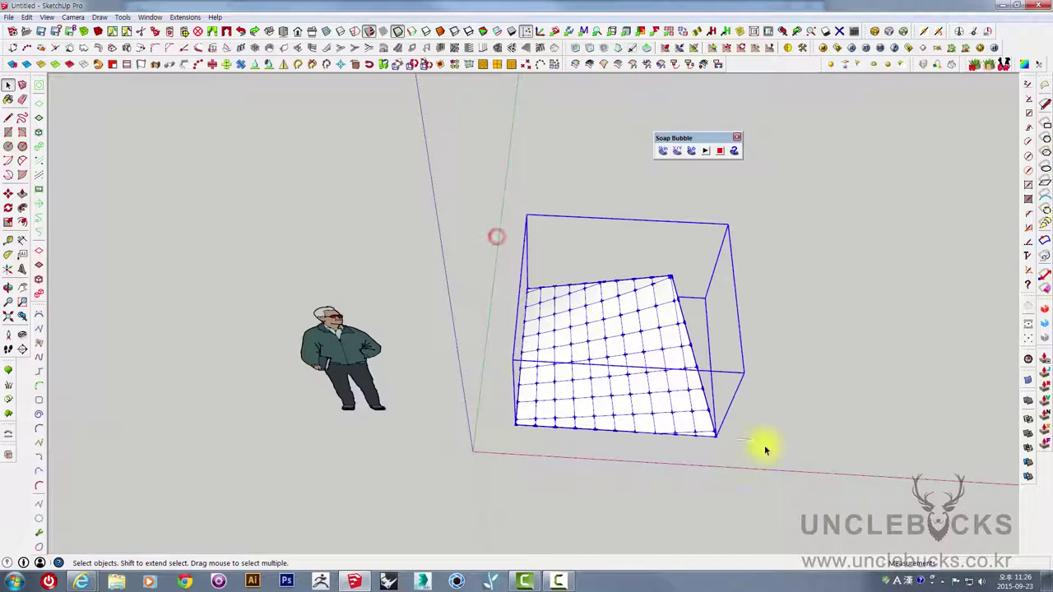
pyautogui.press('Delete')
pyautogui.moveTo(734, 419)
pyautogui.mouseDown(button='middle')
pyautogui.moveTo(567, 419)
pyautogui.moveTo(96, 217)
pyautogui.mouseUp(button='middle')
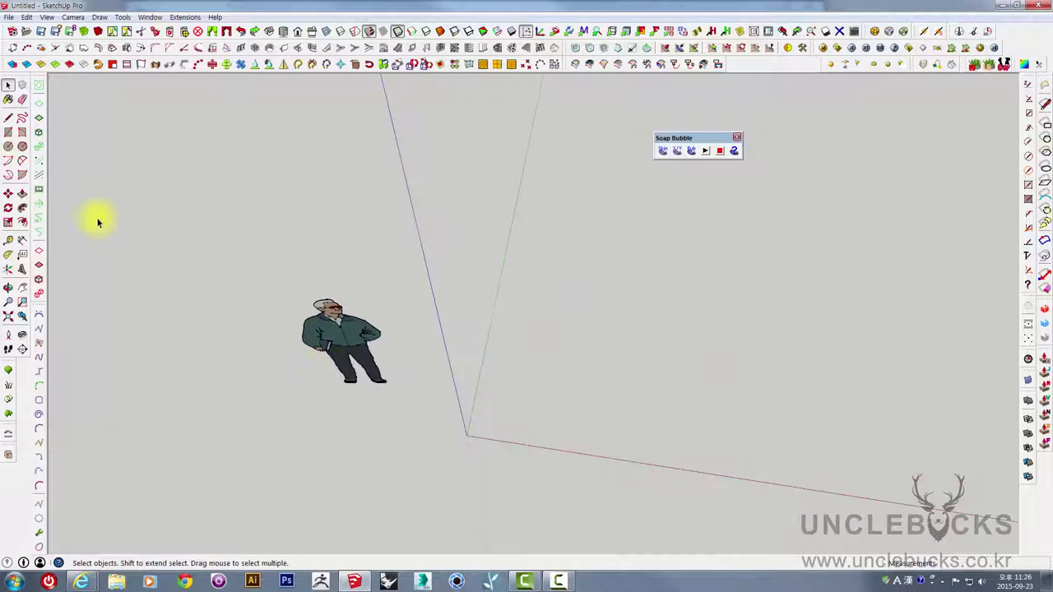
# Draw a 5000 by 5000 square starting at the origin.
pyautogui.click(7, 132)
pyautogui.click(469, 435)
pyautogui.write('5000,500')
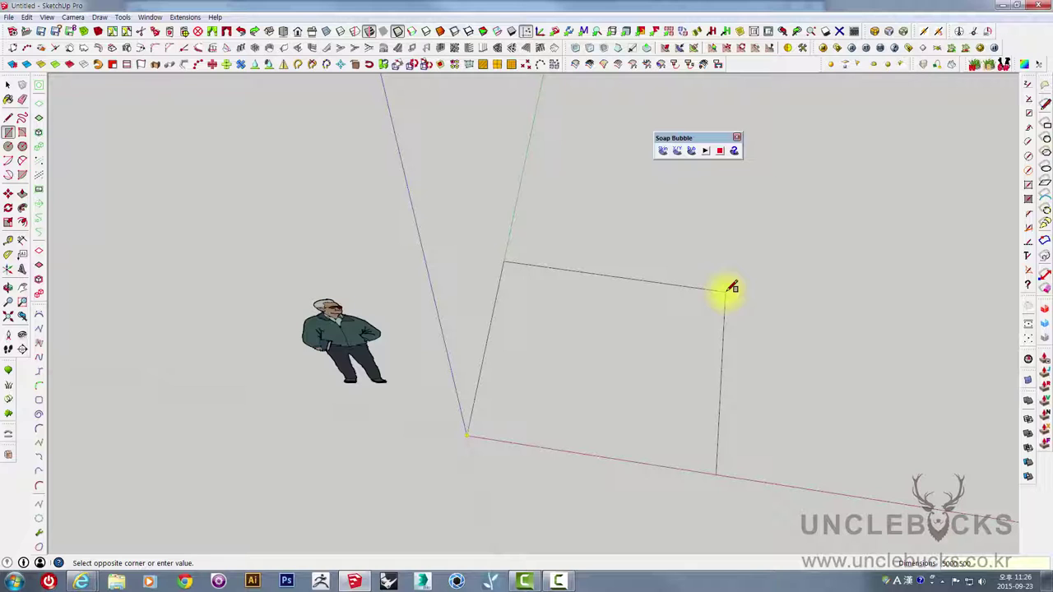
pyautogui.press('Return')
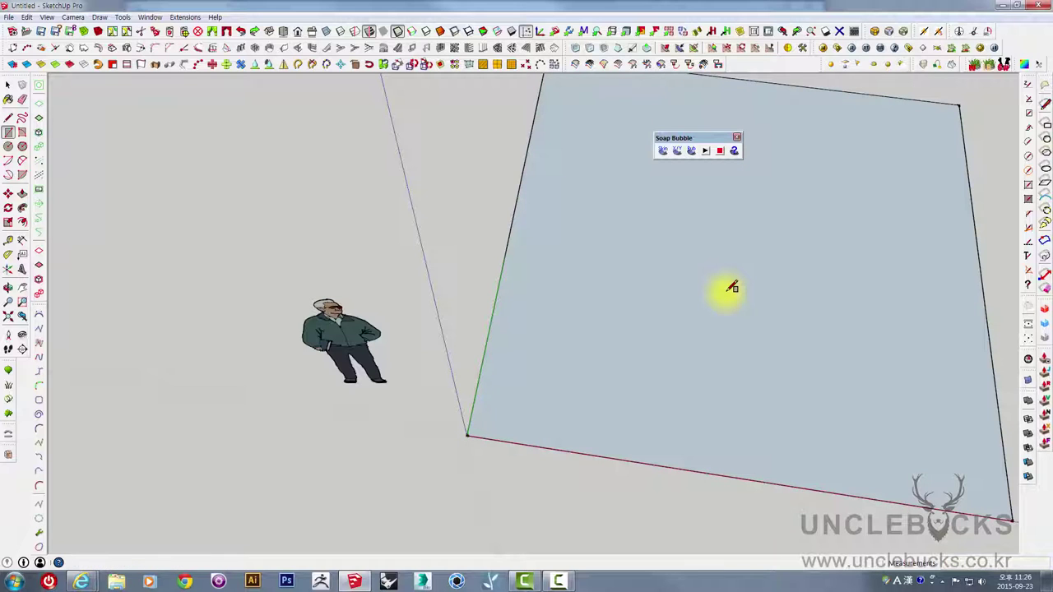
pyautogui.press('space')
pyautogui.scroll(-3, 732, 287)
# Select the square's face and rotate it about its lower-left corner.
pyautogui.click(716, 293)
pyautogui.moveTo(716, 294)
pyautogui.mouseDown(button='middle')
pyautogui.moveTo(658, 372)
pyautogui.moveTo(536, 470)
pyautogui.mouseUp(button='middle')
pyautogui.press('q')
pyautogui.moveTo(518, 438); pyautogui.dragTo(852, 276)
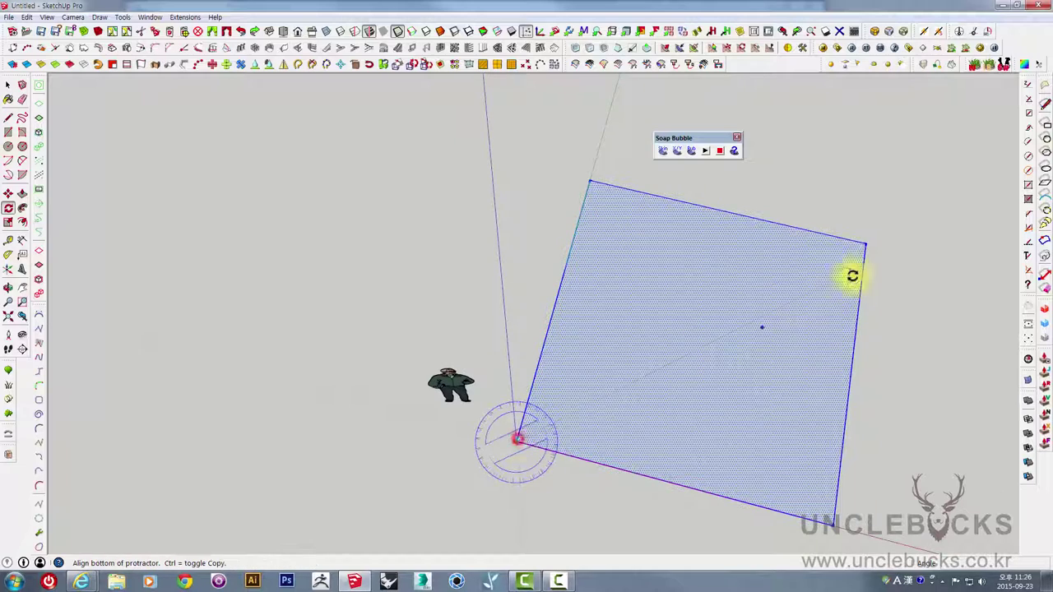
pyautogui.click(866, 244)
pyautogui.moveTo(650, 95)
pyautogui.mouseDown(button='middle')
pyautogui.moveTo(635, 98)
pyautogui.moveTo(617, 145)
pyautogui.mouseUp(button='middle')
pyautogui.moveTo(564, 330)
pyautogui.mouseDown(button='middle')
pyautogui.moveTo(535, 381)
pyautogui.moveTo(572, 416)
pyautogui.mouseUp(button='middle')
pyautogui.press('space')
# Delete the square's face and raise its top and right edges straight up.
pyautogui.click(614, 407)
pyautogui.press('Delete')
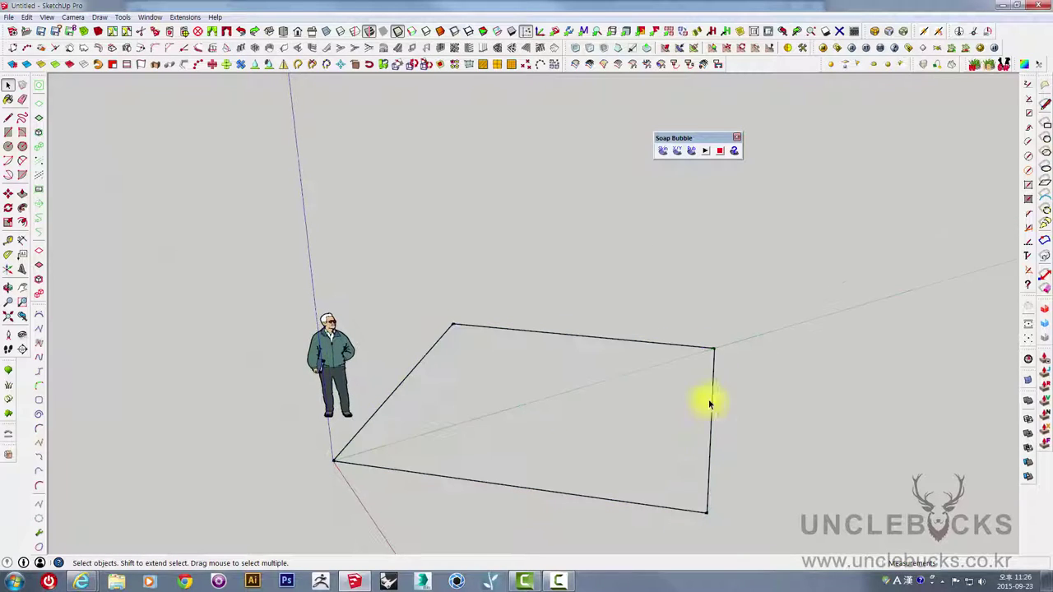
pyautogui.click(642, 343)
pyautogui.moveTo(645, 355)
pyautogui.mouseDown(button='middle')
pyautogui.moveTo(685, 442)
pyautogui.moveTo(703, 423)
pyautogui.mouseUp(button='middle')
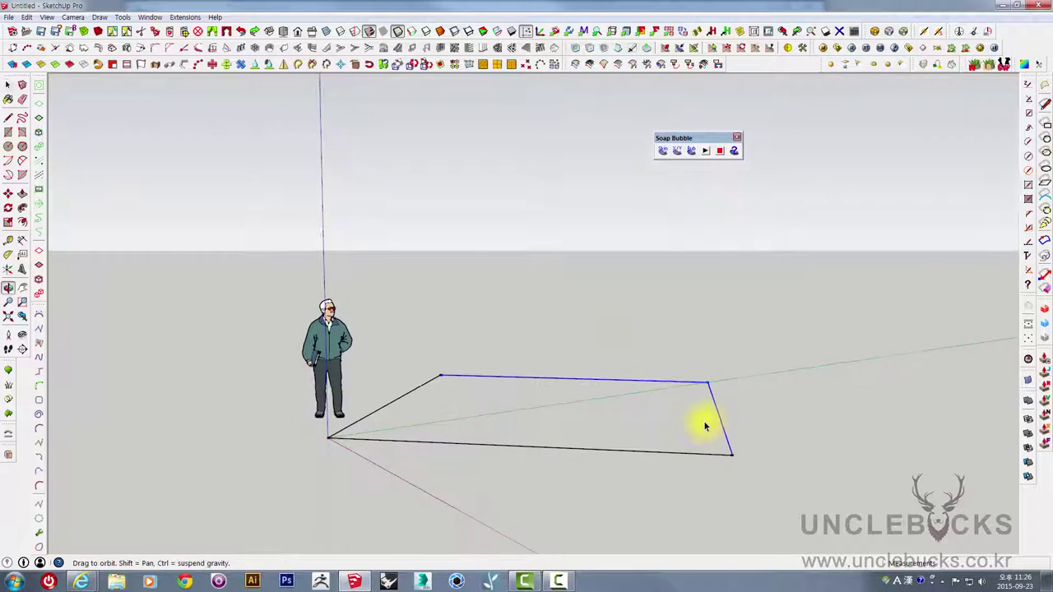
pyautogui.press('m')
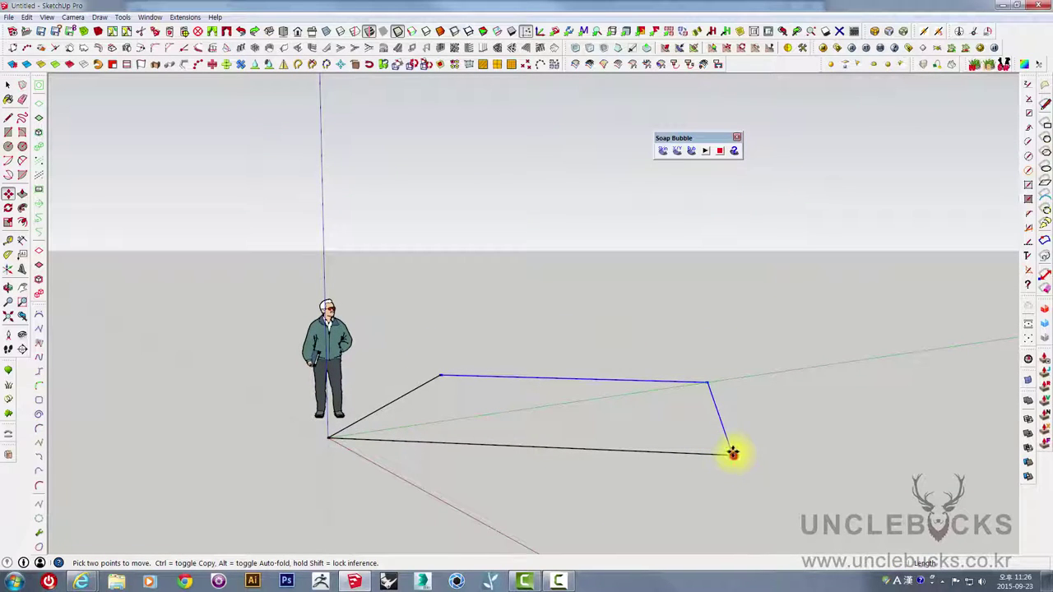
pyautogui.click(733, 454)
pyautogui.moveTo(747, 296)
pyautogui.mouseDown(button='middle')
pyautogui.moveTo(744, 415)
pyautogui.moveTo(757, 346)
pyautogui.moveTo(787, 317)
pyautogui.mouseUp(button='middle')
pyautogui.click(747, 294)
pyautogui.press('space')
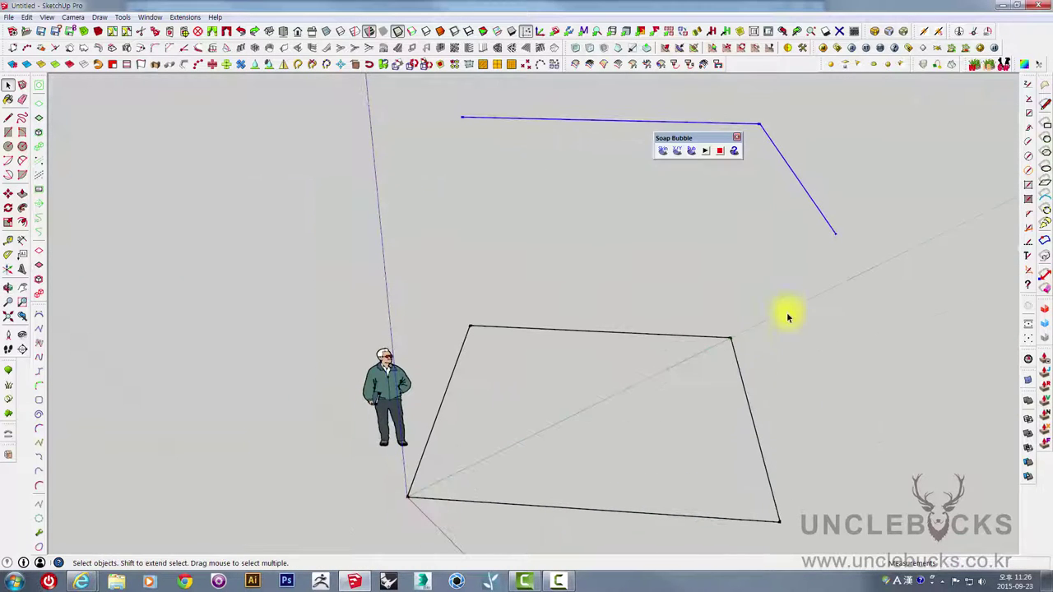
# Delete the original top and right edges and draw lines closing the raised edges into a loop.
pyautogui.moveTo(787, 317); pyautogui.dragTo(667, 395)
pyautogui.moveTo(667, 395); pyautogui.dragTo(699, 415, button='middle')
pyautogui.press('Delete')
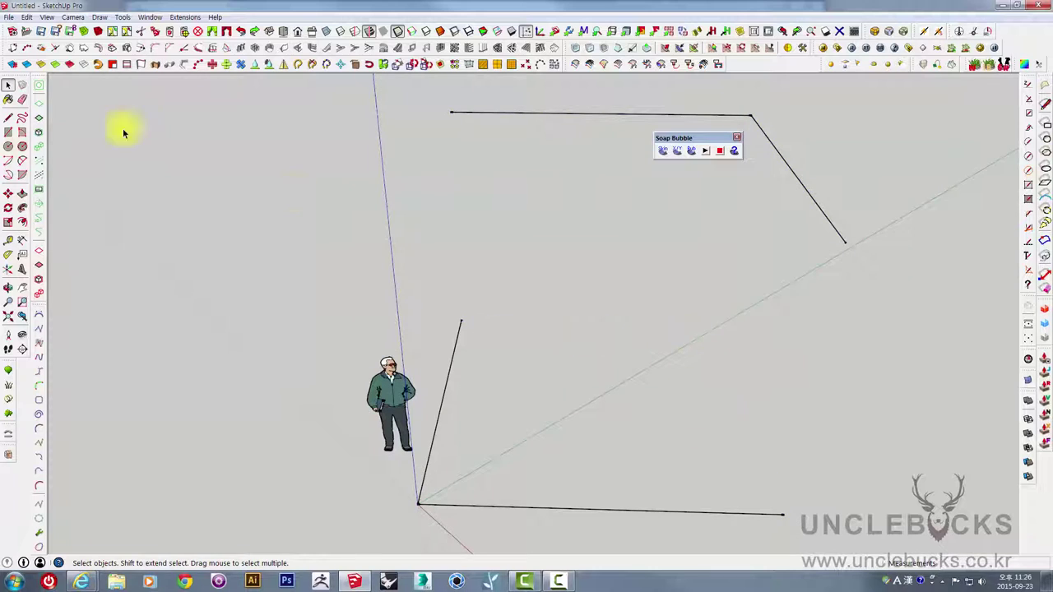
pyautogui.click(8, 118)
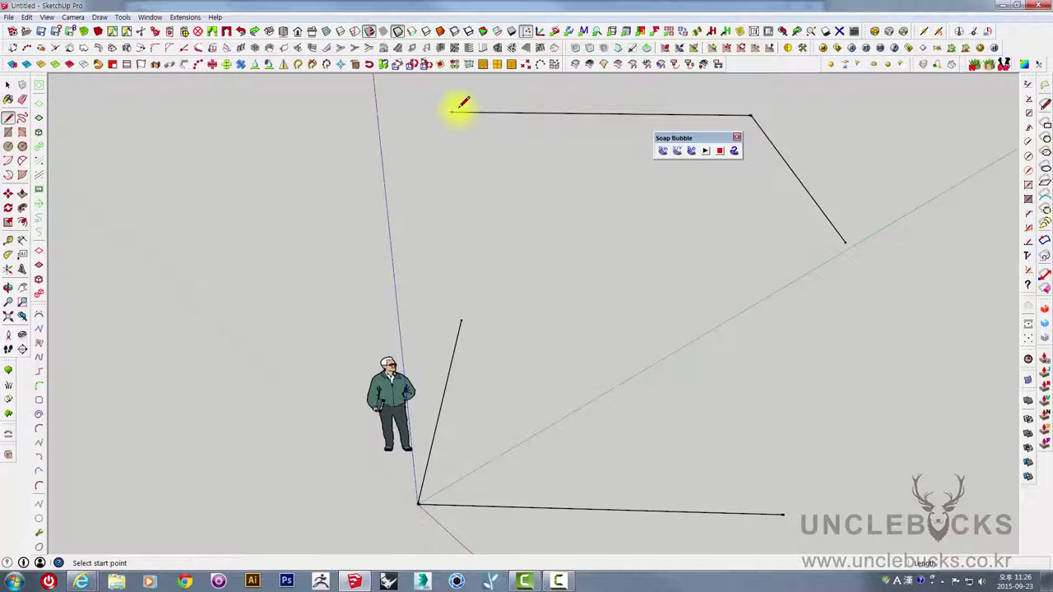
pyautogui.click(461, 321)
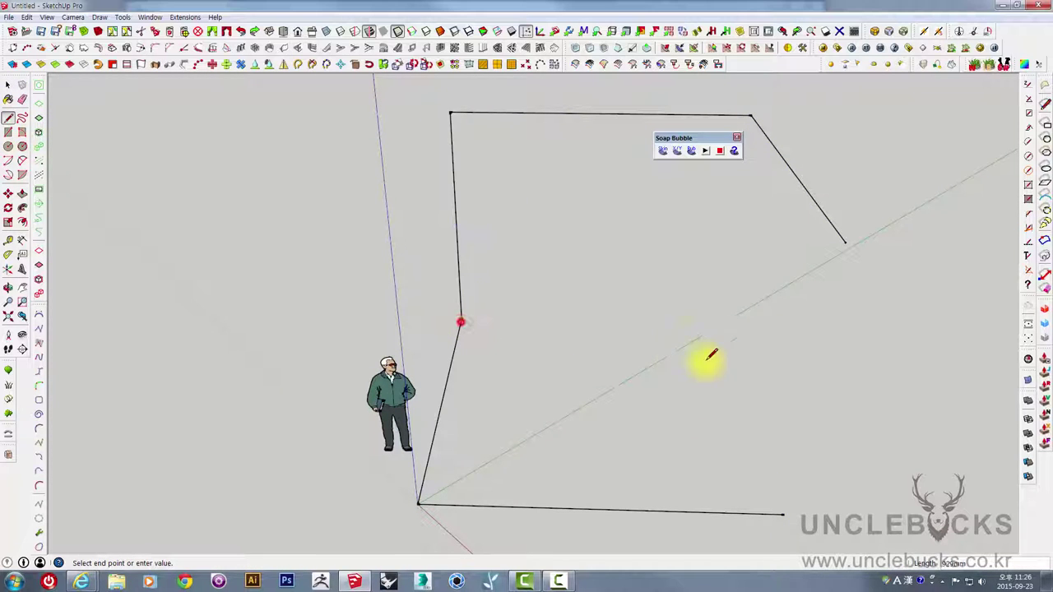
pyautogui.press('Escape')
pyautogui.moveTo(747, 365); pyautogui.dragTo(818, 404, button='middle')
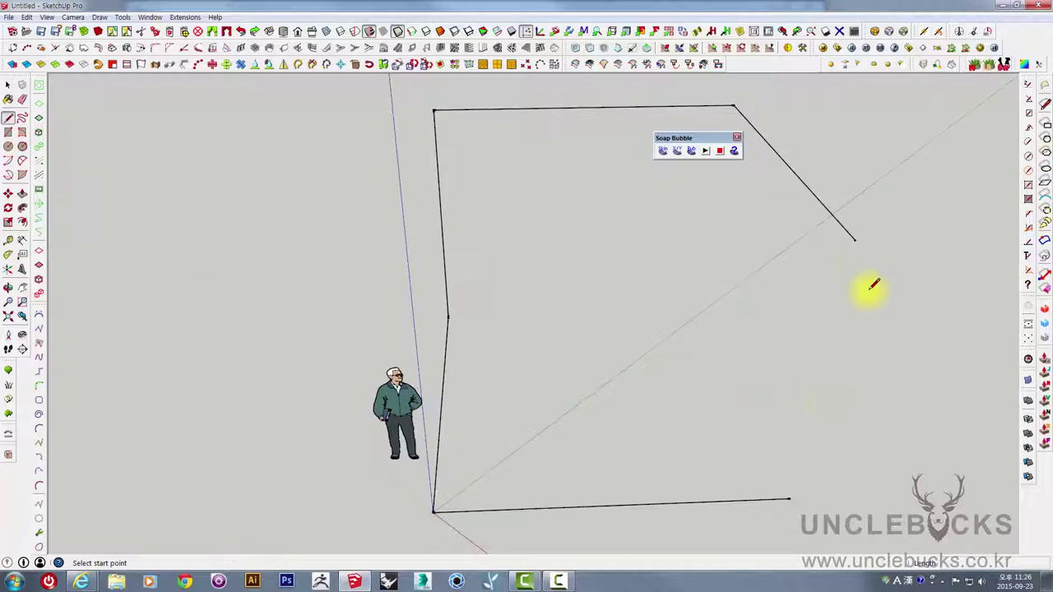
pyautogui.click(856, 240)
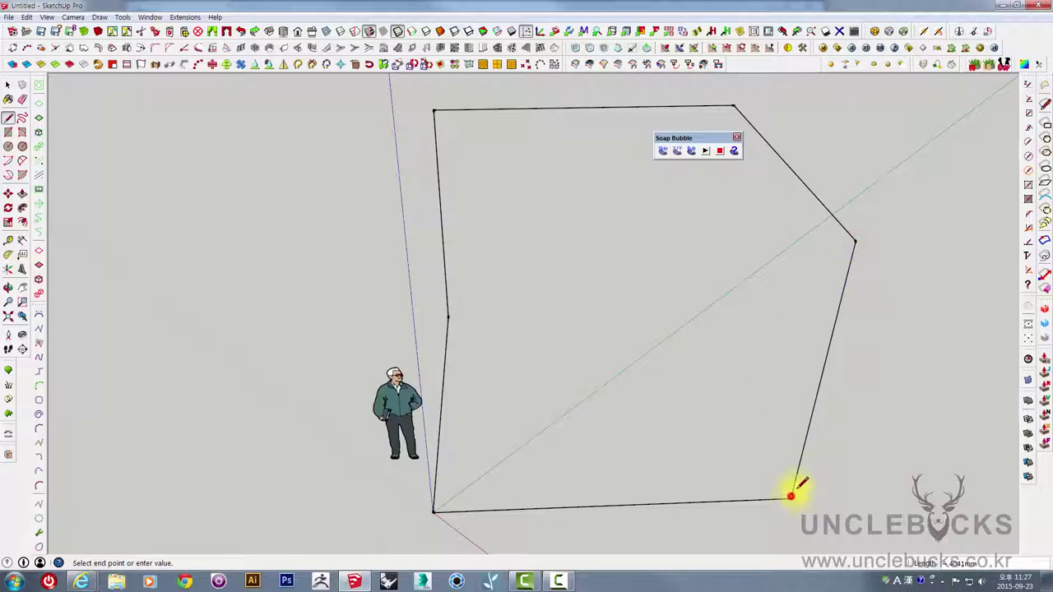
pyautogui.click(791, 496)
pyautogui.press('space')
pyautogui.moveTo(792, 494)
pyautogui.mouseDown(button='middle')
pyautogui.moveTo(799, 469)
pyautogui.moveTo(735, 395)
pyautogui.mouseUp(button='middle')
# Move the scale figure further to the left.
pyautogui.click(540, 423)
pyautogui.moveTo(536, 408); pyautogui.dragTo(624, 499, button='middle')
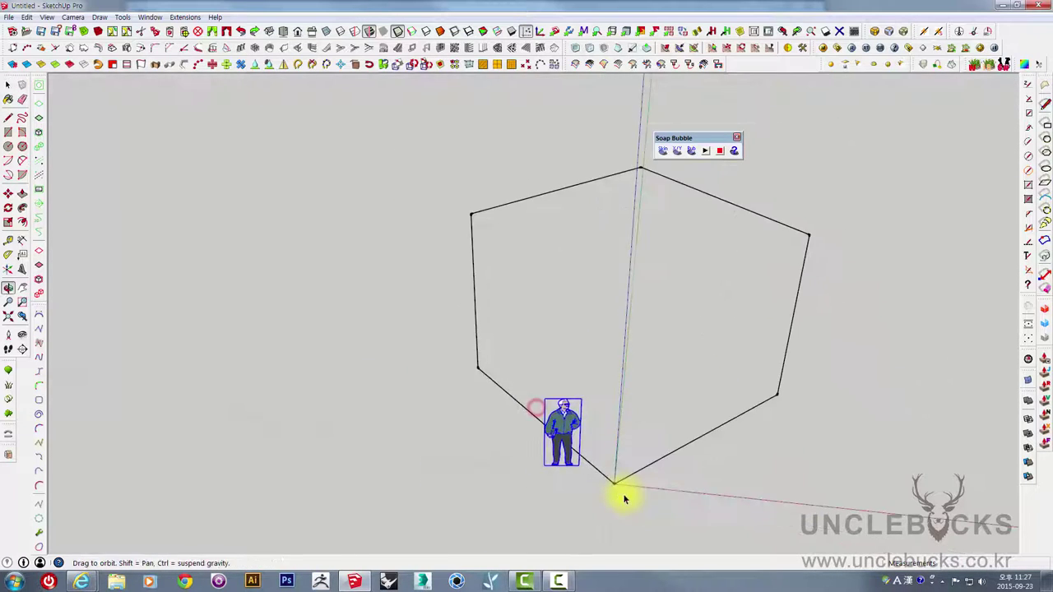
pyautogui.press('m')
pyautogui.click(872, 431)
pyautogui.click(771, 429)
pyautogui.moveTo(771, 430)
pyautogui.mouseDown(button='middle')
pyautogui.moveTo(769, 474)
pyautogui.moveTo(656, 450)
pyautogui.mouseUp(button='middle')
pyautogui.moveTo(877, 442)
pyautogui.mouseDown(button='middle')
pyautogui.moveTo(670, 271)
pyautogui.moveTo(439, 228)
pyautogui.moveTo(776, 400)
pyautogui.moveTo(804, 458)
pyautogui.mouseUp(button='middle')
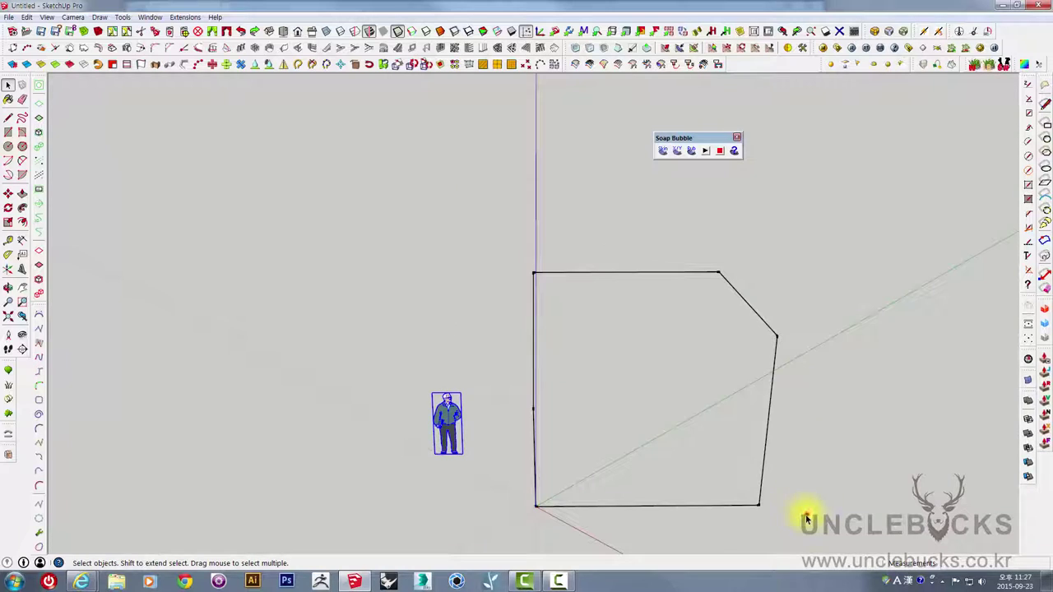
# Copy the whole closed warped boundary off to the side.
pyautogui.doubleClick(612, 306)
pyautogui.moveTo(611, 305)
pyautogui.mouseDown(button='middle')
pyautogui.moveTo(576, 244)
pyautogui.moveTo(788, 361)
pyautogui.moveTo(623, 348)
pyautogui.moveTo(637, 336)
pyautogui.mouseUp(button='middle')
pyautogui.press('m')
pyautogui.click(649, 273)
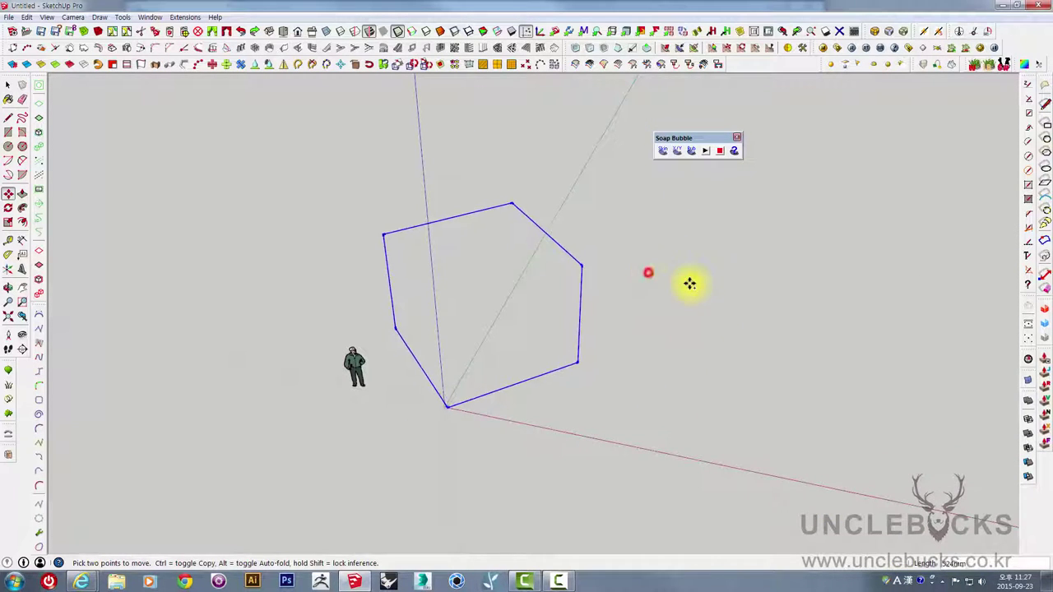
pyautogui.press('ctrl')
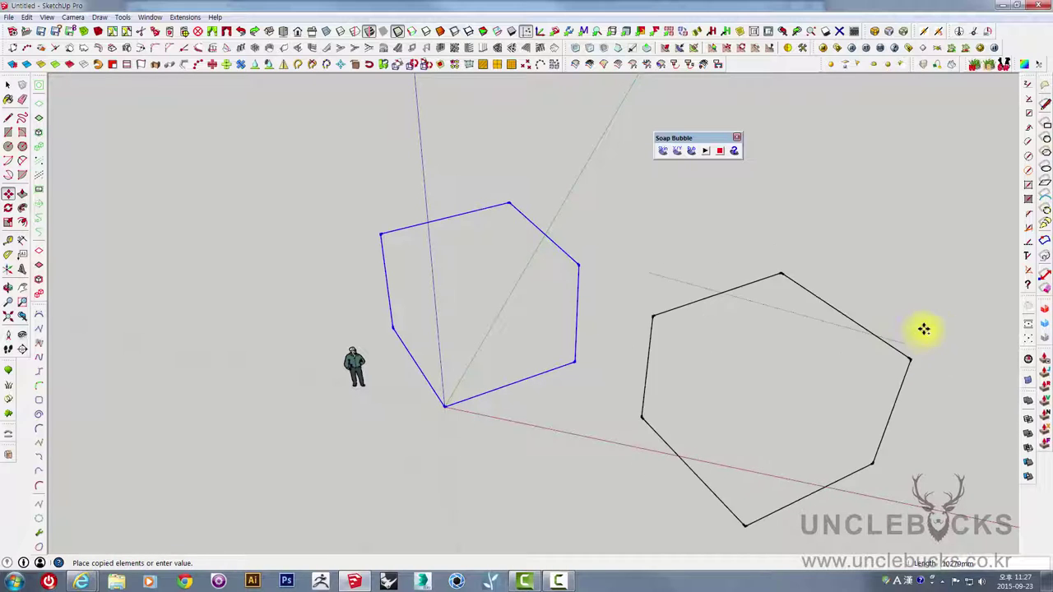
pyautogui.click(952, 316)
pyautogui.press('space')
pyautogui.moveTo(764, 359)
pyautogui.mouseDown(button='middle')
pyautogui.moveTo(545, 298)
pyautogui.moveTo(584, 414)
pyautogui.mouseUp(button='middle')
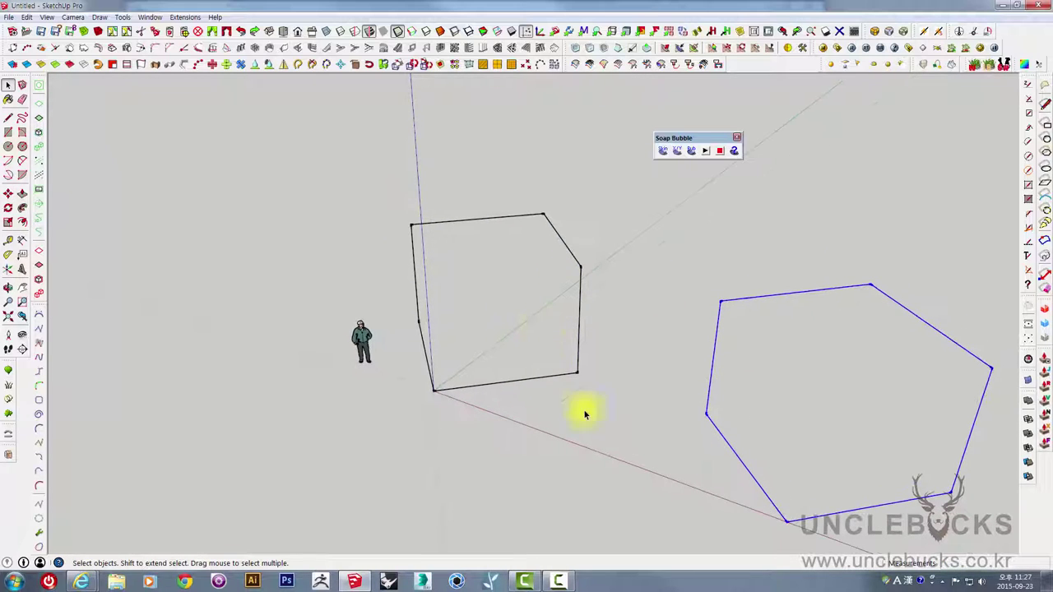
# Select the original warped boundary and generate a soap skin across it.
pyautogui.click(510, 218)
pyautogui.moveTo(511, 226)
pyautogui.mouseDown(button='middle')
pyautogui.moveTo(611, 301)
pyautogui.moveTo(679, 206)
pyautogui.mouseUp(button='middle')
pyautogui.click(664, 155)
pyautogui.moveTo(635, 486)
pyautogui.mouseDown(button='middle')
pyautogui.moveTo(687, 353)
pyautogui.moveTo(811, 351)
pyautogui.moveTo(760, 452)
pyautogui.moveTo(635, 325)
pyautogui.mouseUp(button='middle')
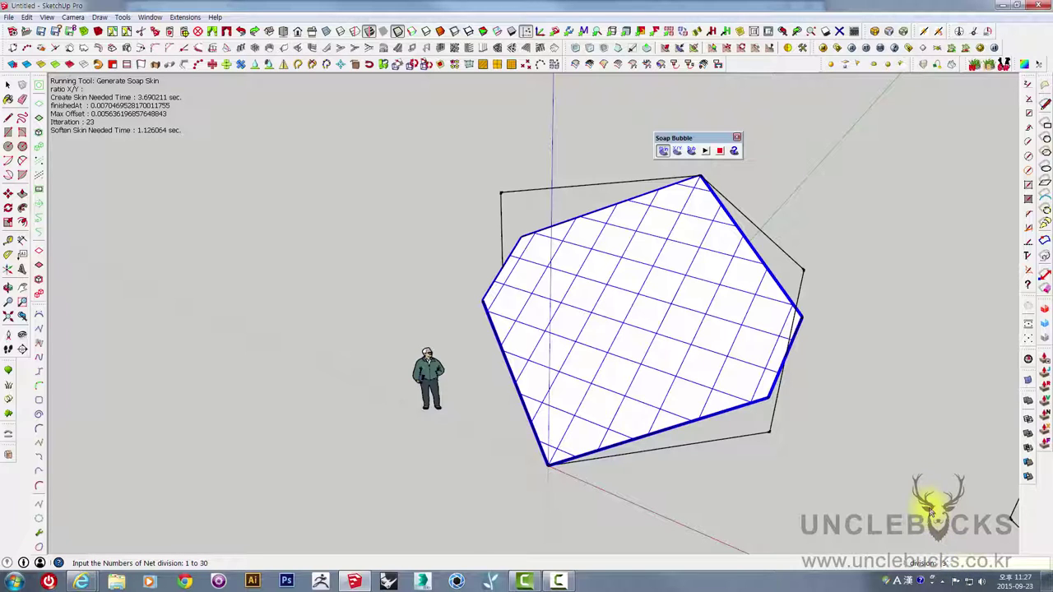
pyautogui.write('30')
# Set the net division to 30 and let the skin relax into a saddle-shaped membrane.
pyautogui.press('Return')
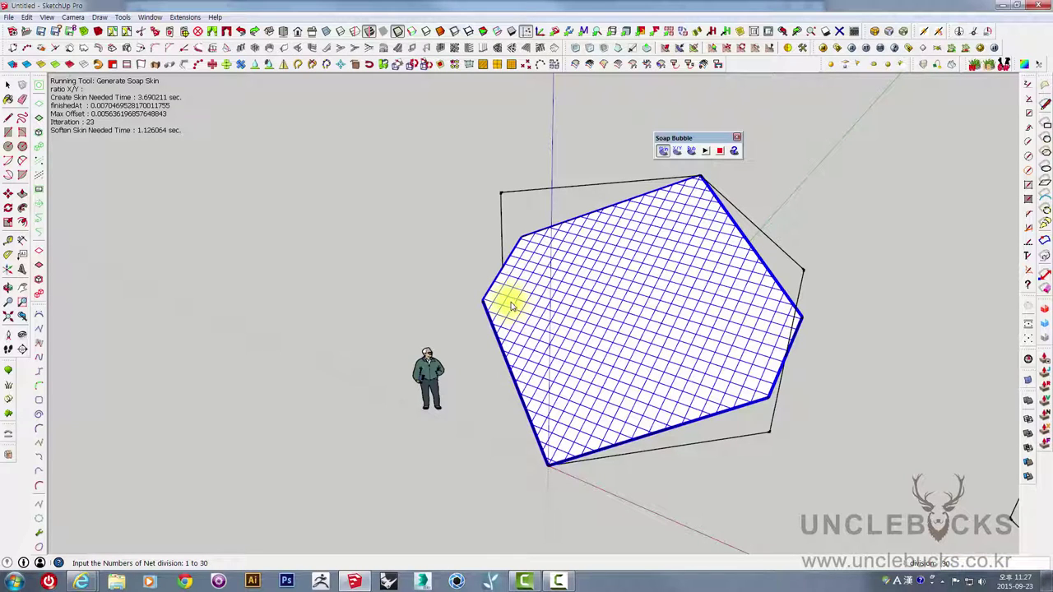
pyautogui.press('Return')
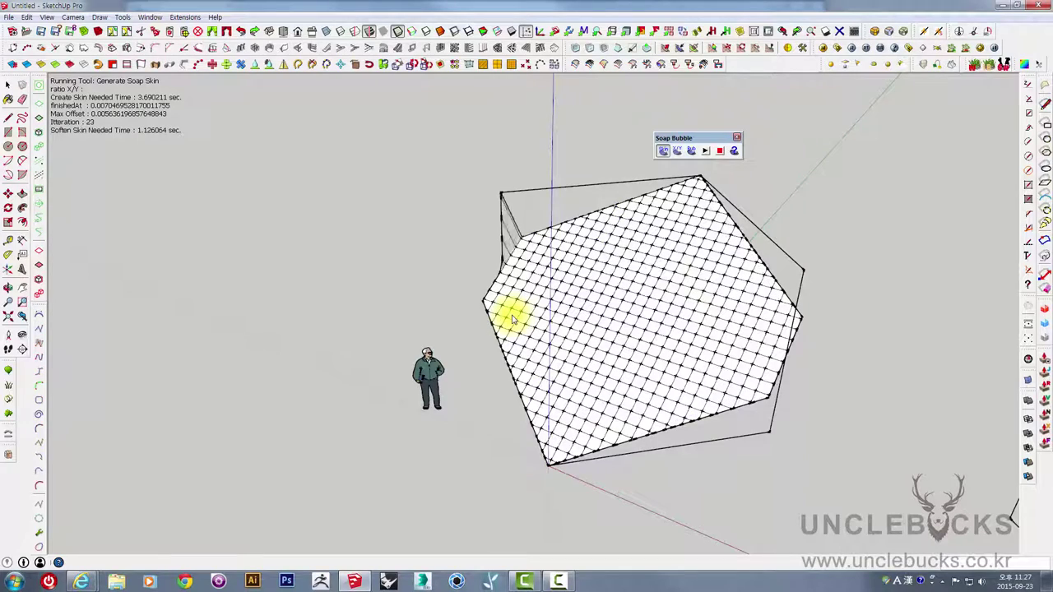
pyautogui.moveTo(447, 281)
pyautogui.mouseDown(button='middle')
pyautogui.moveTo(764, 277)
pyautogui.moveTo(642, 299)
pyautogui.moveTo(763, 199)
pyautogui.moveTo(870, 197)
pyautogui.moveTo(771, 337)
pyautogui.moveTo(682, 353)
pyautogui.moveTo(607, 318)
pyautogui.mouseUp(button='middle')
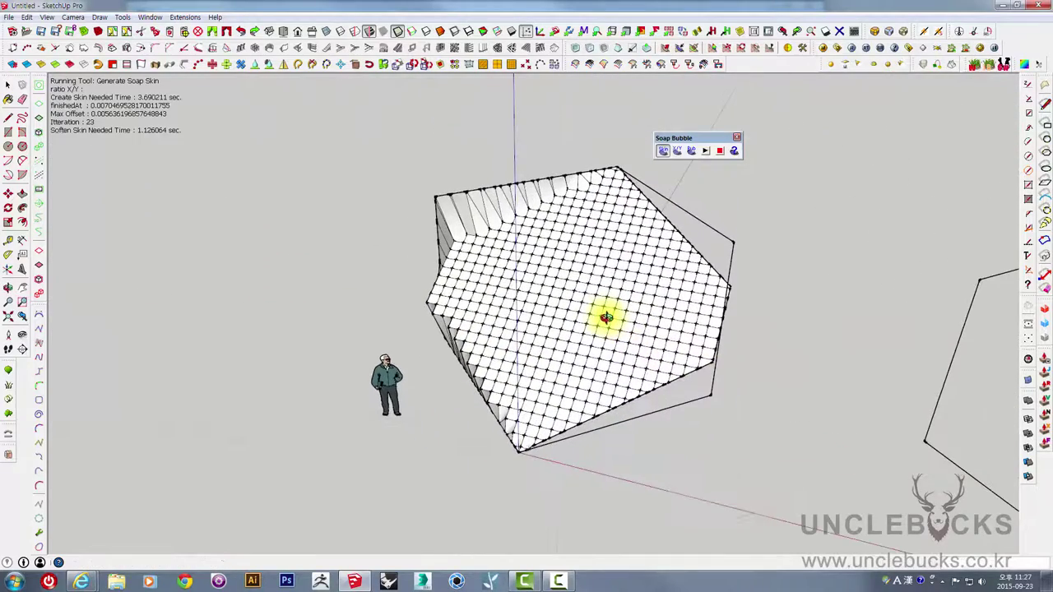
pyautogui.moveTo(743, 337); pyautogui.dragTo(705, 342, button='middle')
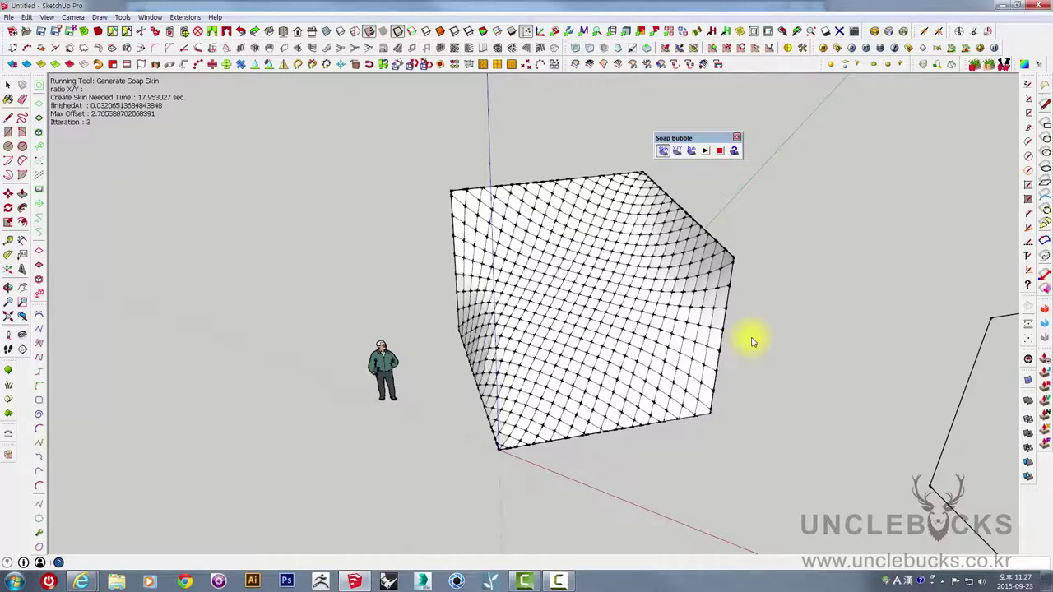
# Zoom and orbit so the finished membrane fills the view.
pyautogui.moveTo(402, 333)
pyautogui.mouseDown(button='middle')
pyautogui.moveTo(736, 242)
pyautogui.moveTo(600, 301)
pyautogui.moveTo(677, 240)
pyautogui.moveTo(426, 332)
pyautogui.moveTo(430, 315)
pyautogui.mouseUp(button='middle')
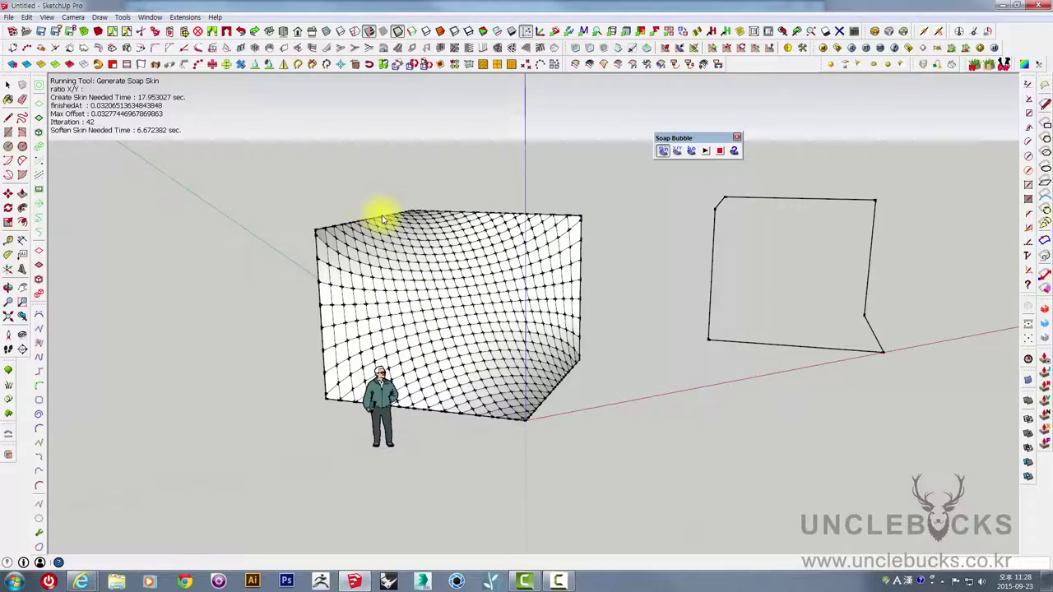
pyautogui.scroll(5, 440, 236)
pyautogui.scroll(3, 294, 271)
pyautogui.moveTo(294, 271)
pyautogui.mouseDown(button='middle')
pyautogui.moveTo(385, 315)
pyautogui.moveTo(522, 275)
pyautogui.moveTo(343, 205)
pyautogui.moveTo(348, 240)
pyautogui.moveTo(400, 285)
pyautogui.mouseUp(button='middle')
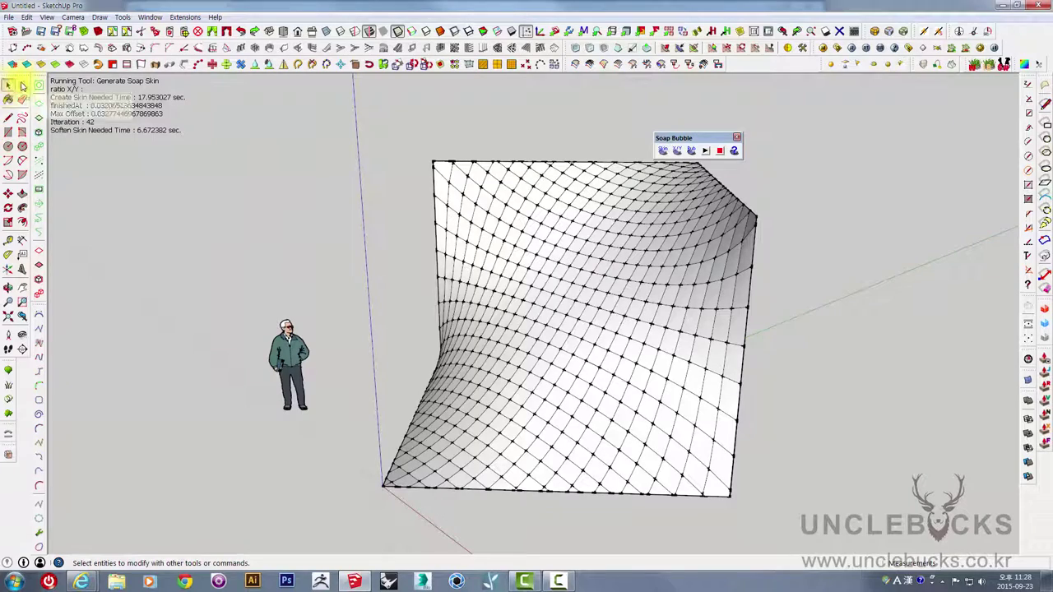
# Select the soap-skin membrane group and move the Soap Bubble panel up and right.
pyautogui.click(9, 85)
pyautogui.click(500, 235)
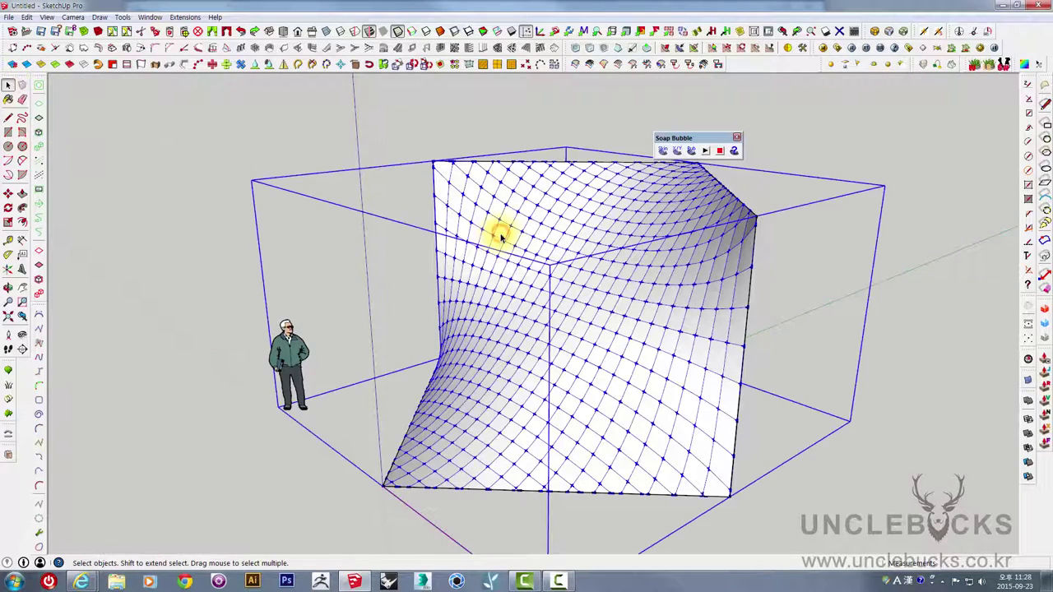
pyautogui.moveTo(500, 234)
pyautogui.mouseDown(button='middle')
pyautogui.moveTo(550, 330)
pyautogui.moveTo(576, 226)
pyautogui.moveTo(422, 169)
pyautogui.mouseUp(button='middle')
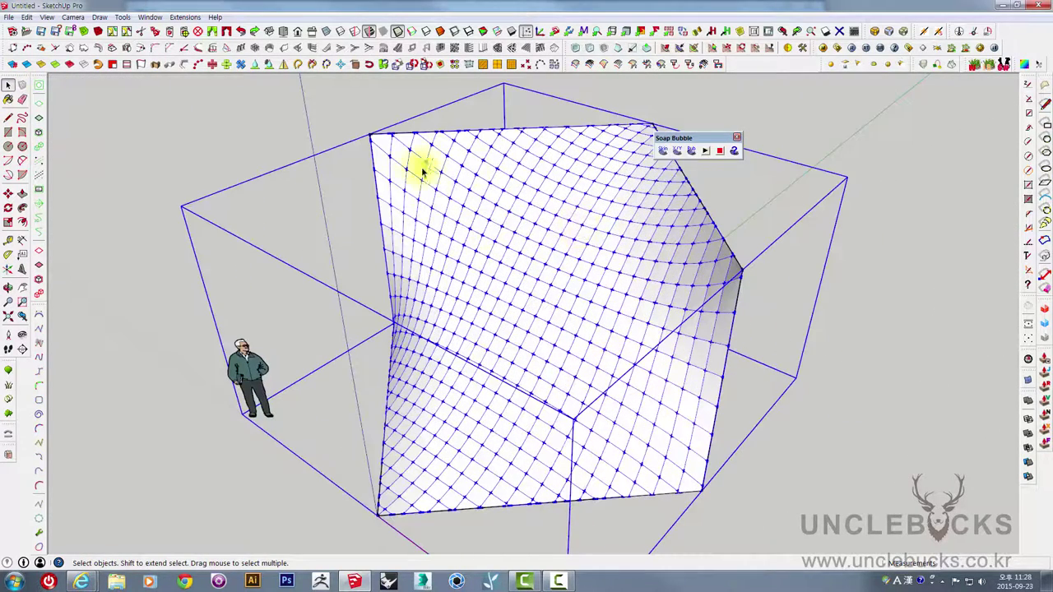
pyautogui.moveTo(604, 212)
pyautogui.mouseDown(button='middle')
pyautogui.moveTo(581, 236)
pyautogui.moveTo(679, 156)
pyautogui.mouseUp(button='middle')
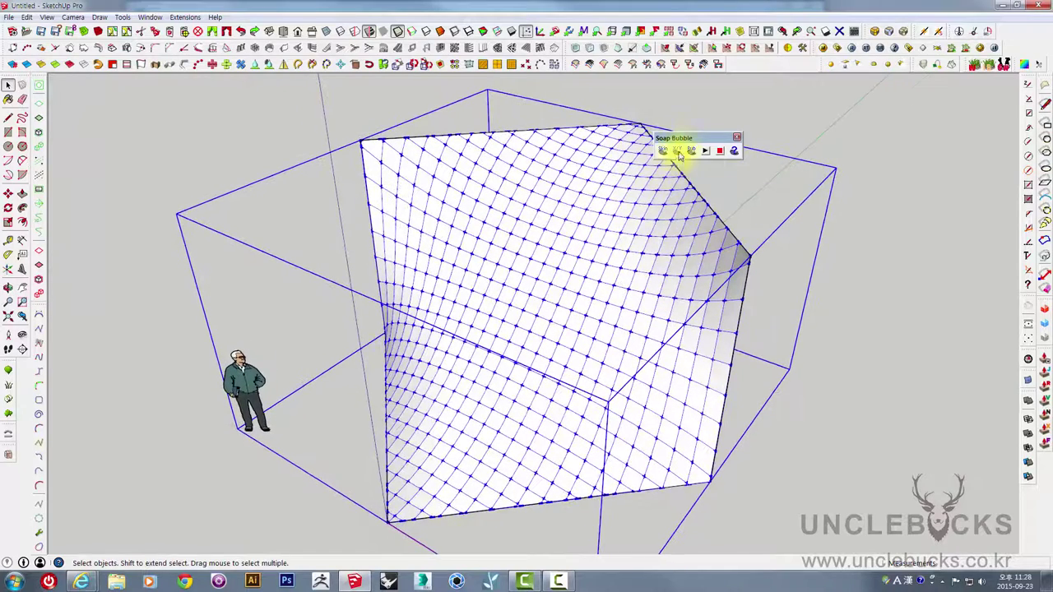
pyautogui.moveTo(688, 138); pyautogui.dragTo(740, 109)
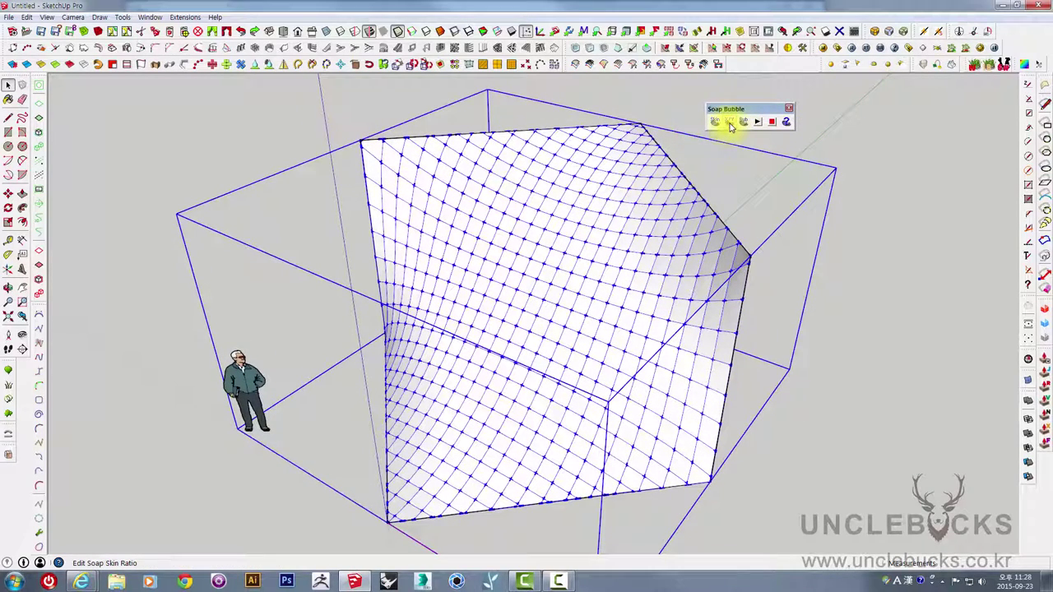
# Re-solve the soap skin with stress ratio X/Y 0.1 and orbit to inspect the reshaped surface.
pyautogui.click(730, 124)
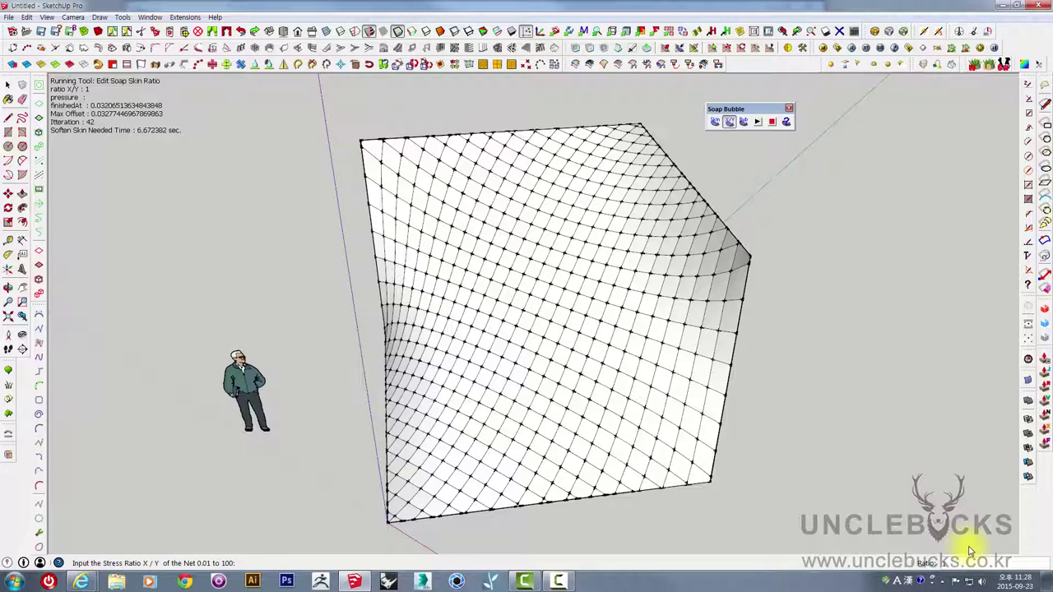
pyautogui.moveTo(493, 242); pyautogui.dragTo(666, 298, button='middle')
pyautogui.click(529, 258)
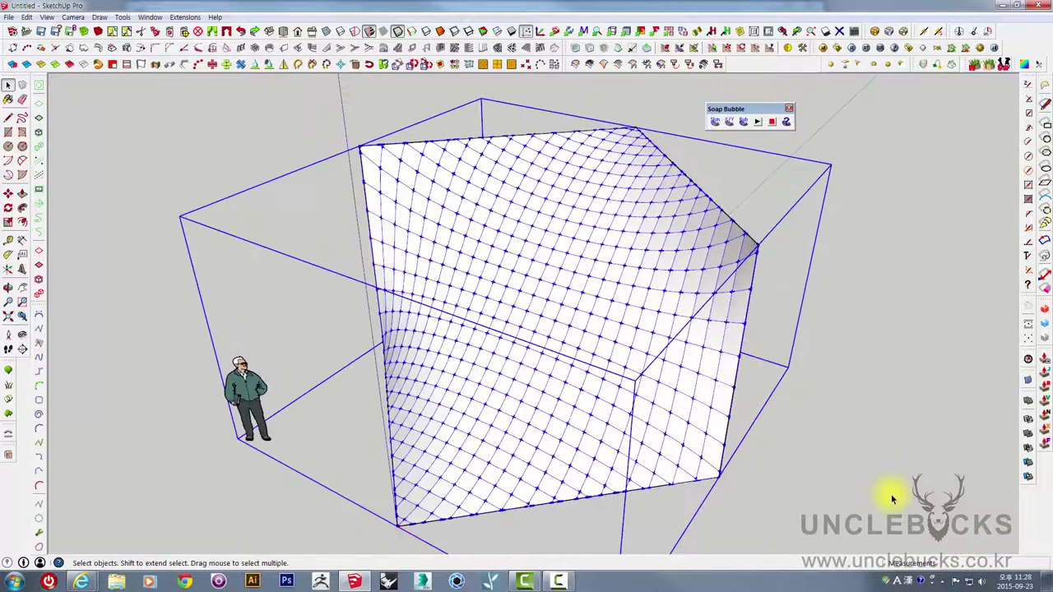
pyautogui.click(730, 122)
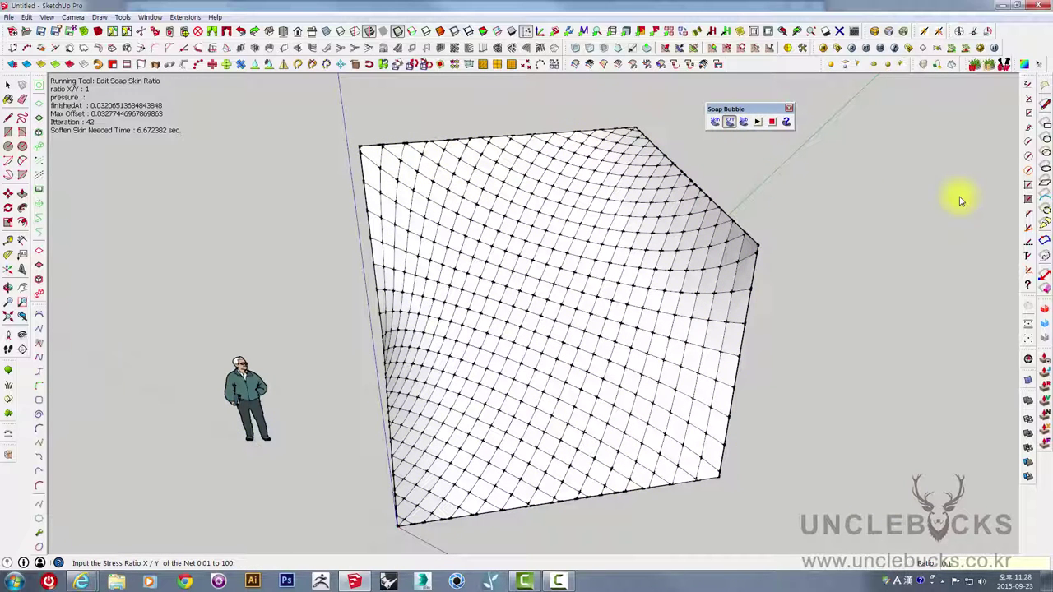
pyautogui.press('Return')
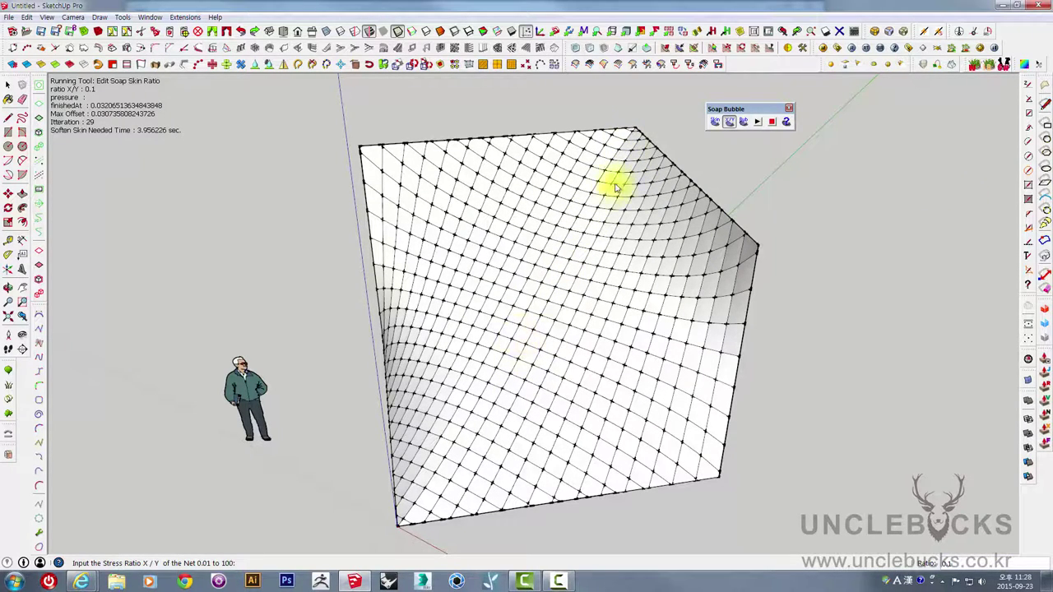
pyautogui.moveTo(451, 421)
pyautogui.mouseDown(button='middle')
pyautogui.moveTo(365, 245)
pyautogui.moveTo(411, 412)
pyautogui.mouseUp(button='middle')
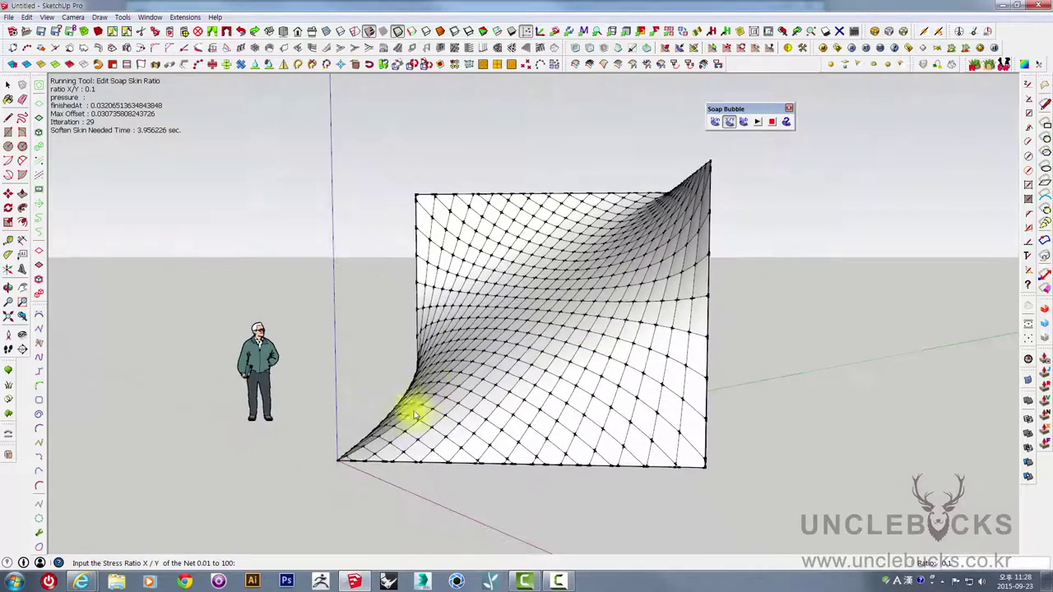
pyautogui.moveTo(557, 236)
pyautogui.mouseDown(button='middle')
pyautogui.moveTo(684, 340)
pyautogui.moveTo(746, 205)
pyautogui.mouseUp(button='middle')
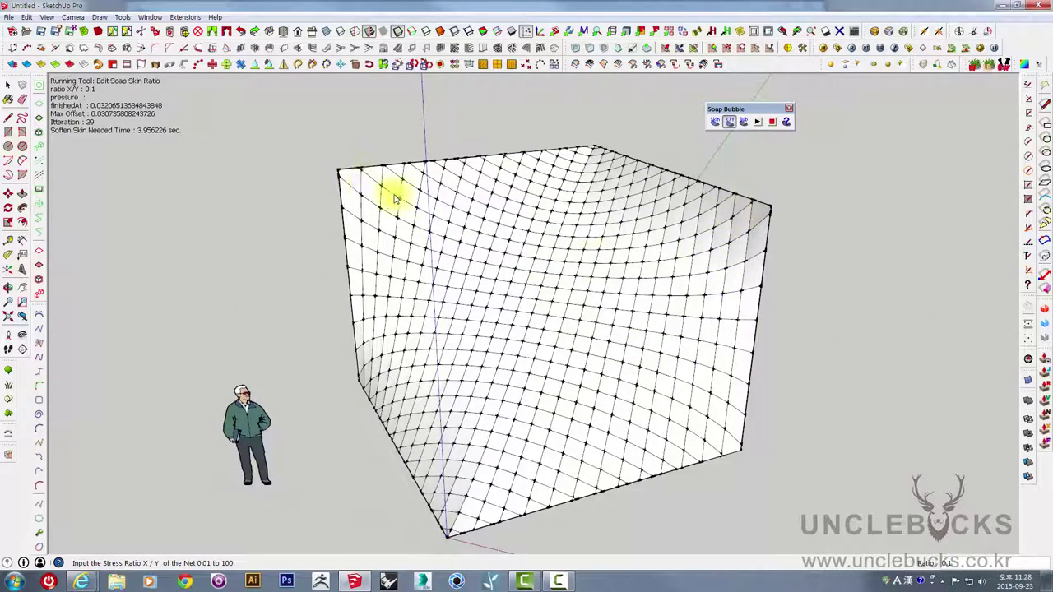
pyautogui.moveTo(639, 293); pyautogui.dragTo(627, 348, button='middle')
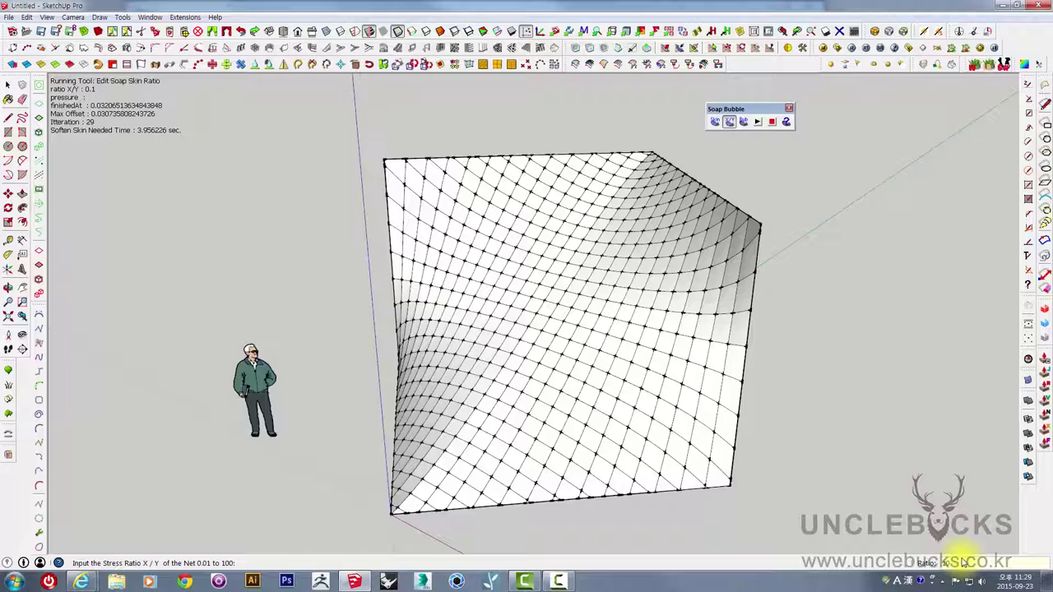
# Apply a stress ratio of 10.0 and orbit to inspect the reshaped membrane.
pyautogui.press('Return')
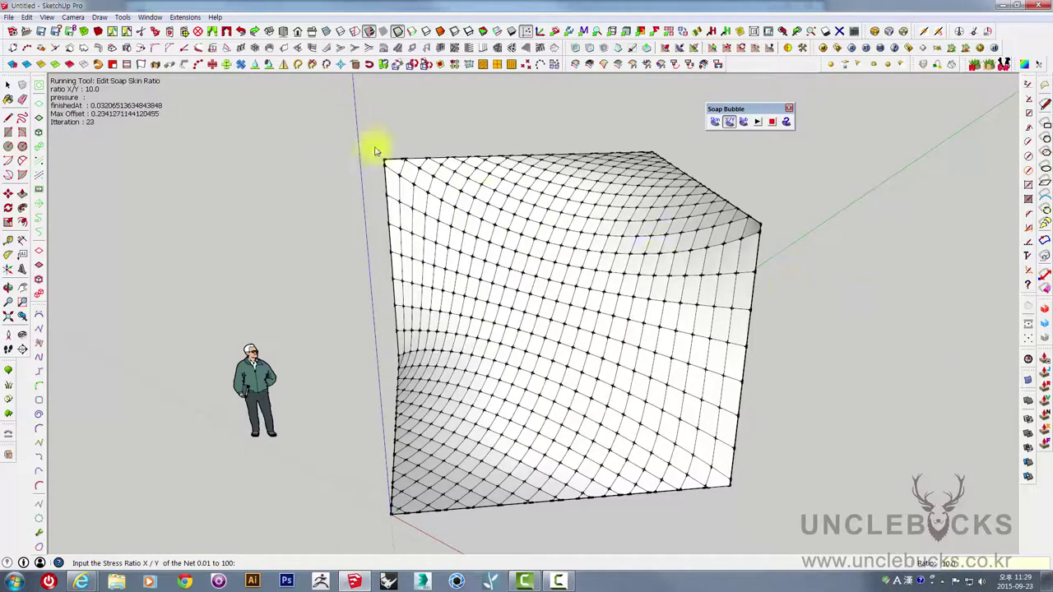
pyautogui.moveTo(337, 148)
pyautogui.mouseDown(button='middle')
pyautogui.moveTo(628, 270)
pyautogui.moveTo(576, 255)
pyautogui.mouseUp(button='middle')
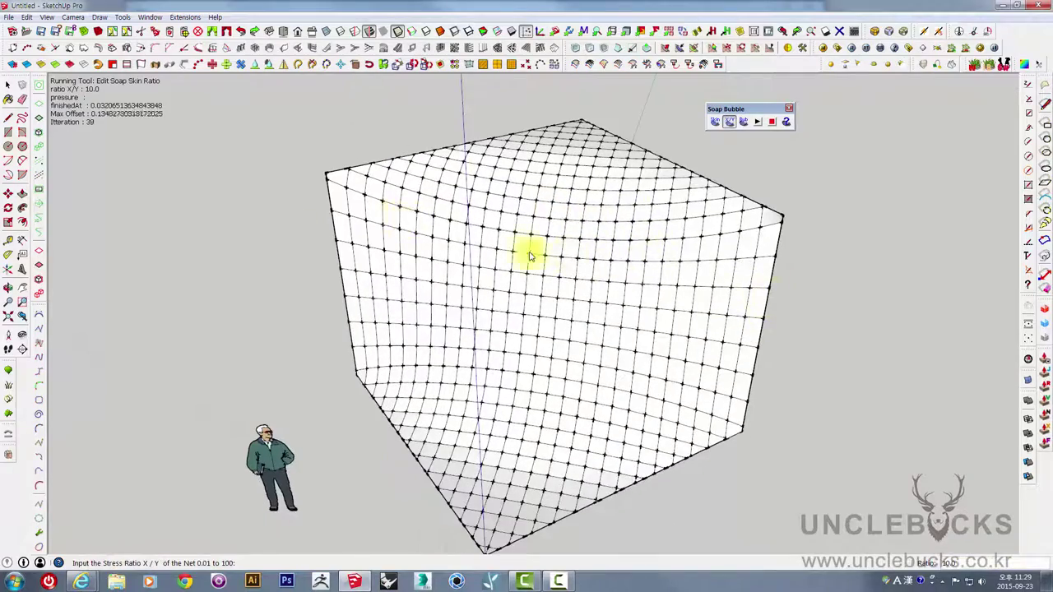
pyautogui.moveTo(693, 262); pyautogui.dragTo(496, 229, button='middle')
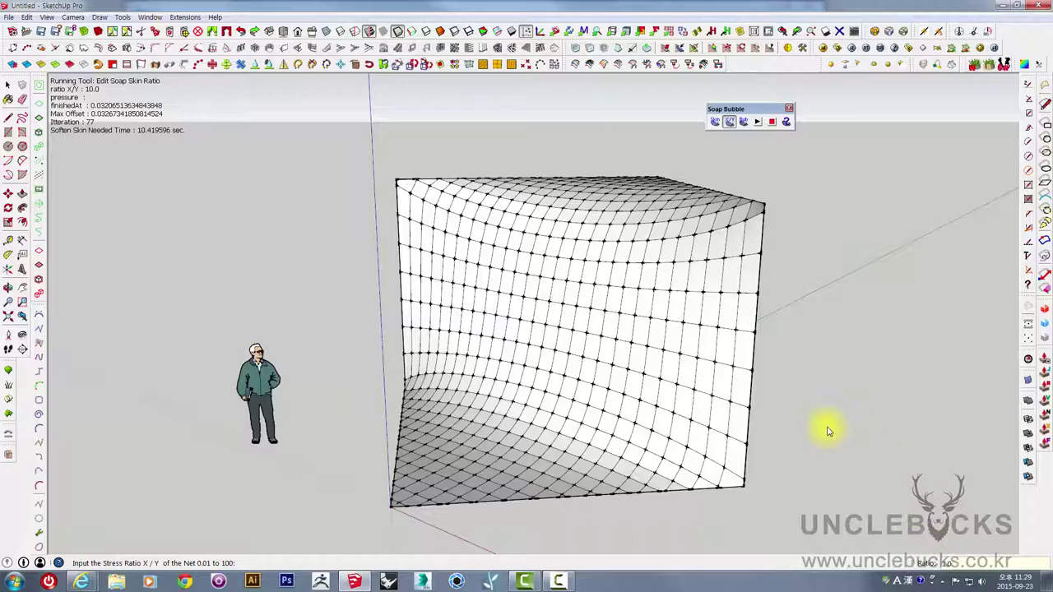
# Reset the stress ratio to 1.0 and return to the Select tool.
pyautogui.write('1')
pyautogui.press('Return')
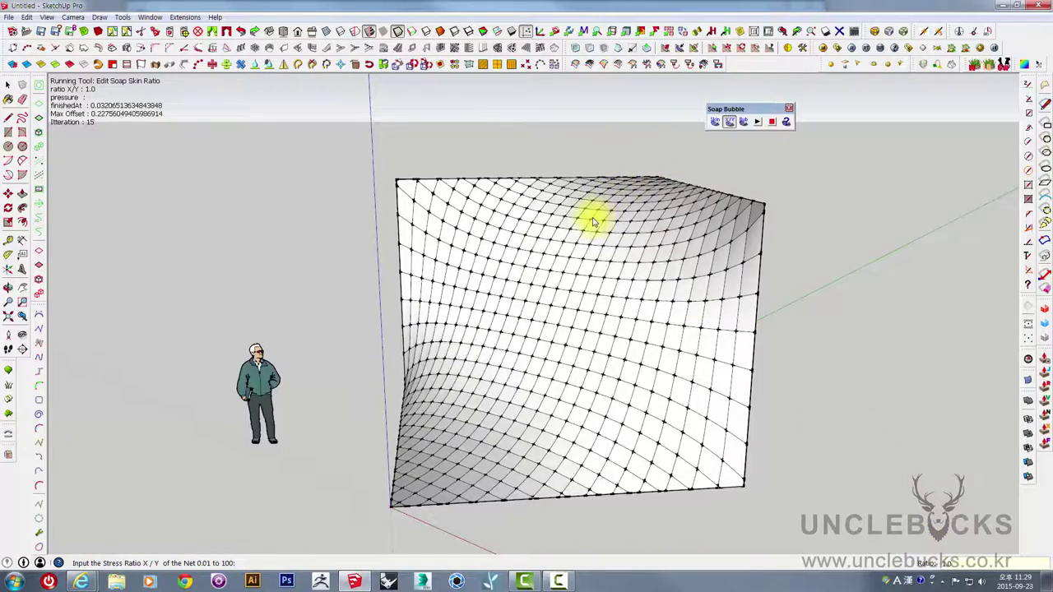
pyautogui.moveTo(666, 200)
pyautogui.mouseDown(button='middle')
pyautogui.moveTo(649, 263)
pyautogui.moveTo(611, 236)
pyautogui.mouseUp(button='middle')
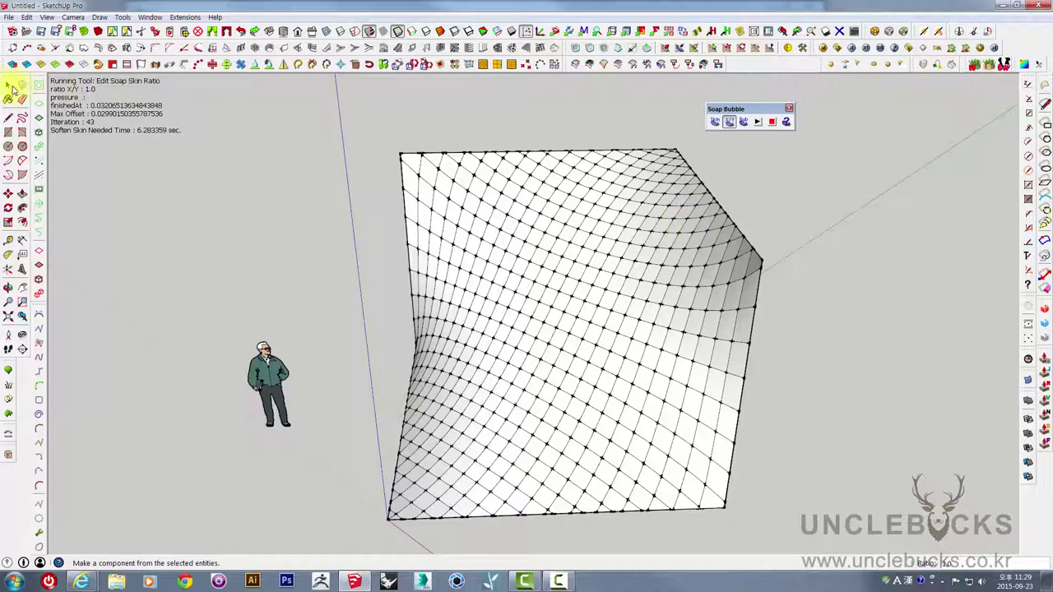
pyautogui.click(8, 89)
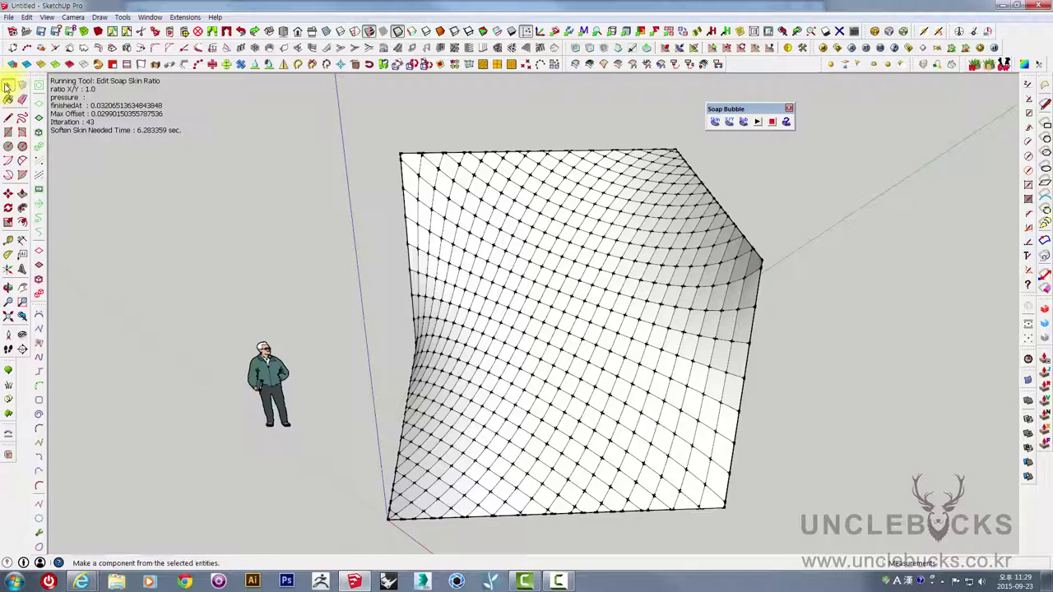
# Inflate the selected soap-bubble mesh with Generate Soap Bubble at pressure 5.0.
pyautogui.click(538, 228)
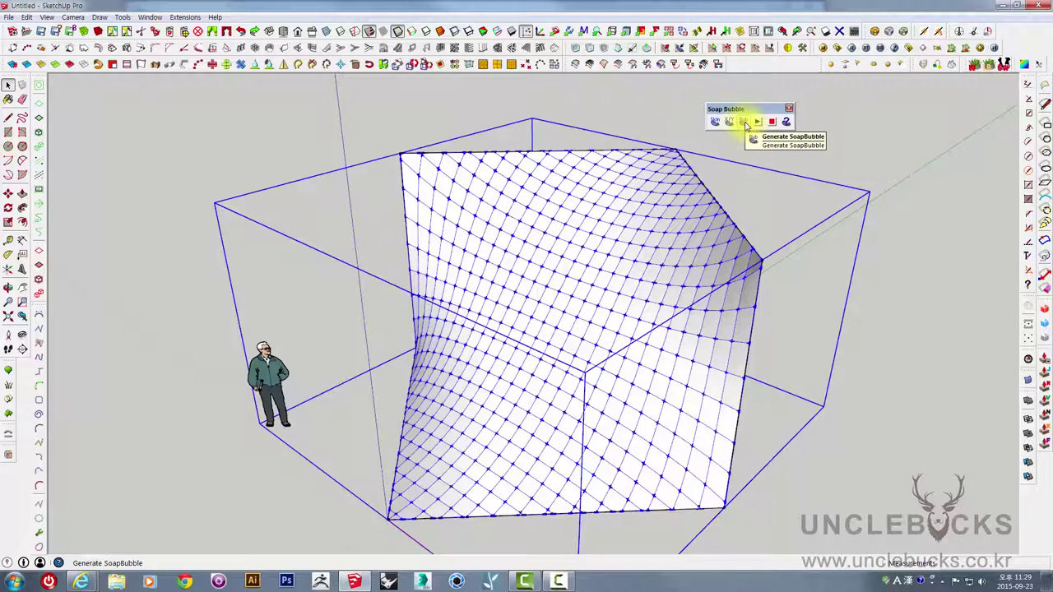
pyautogui.click(744, 122)
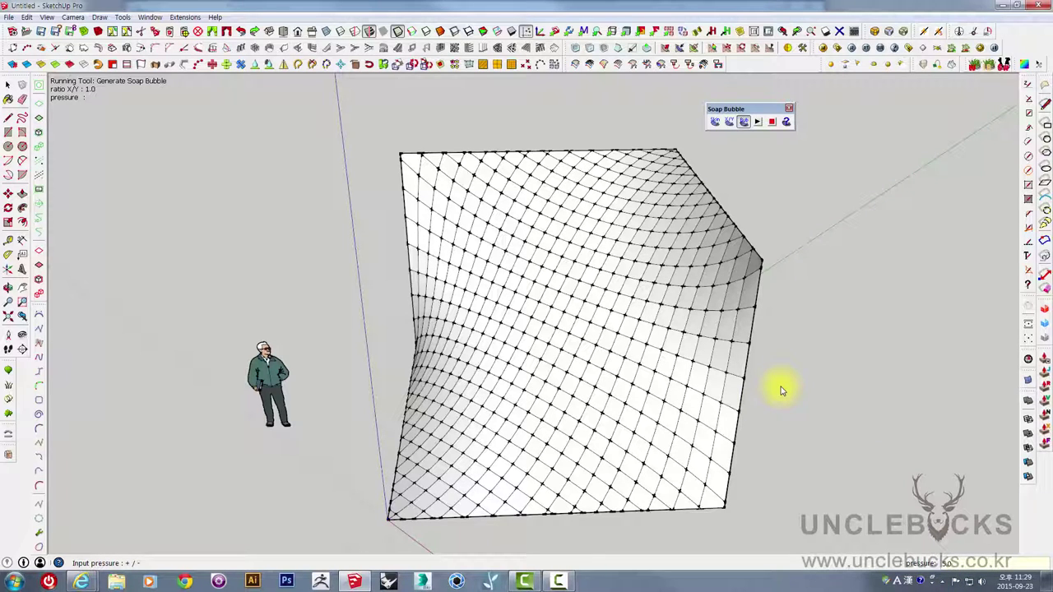
pyautogui.press('Return')
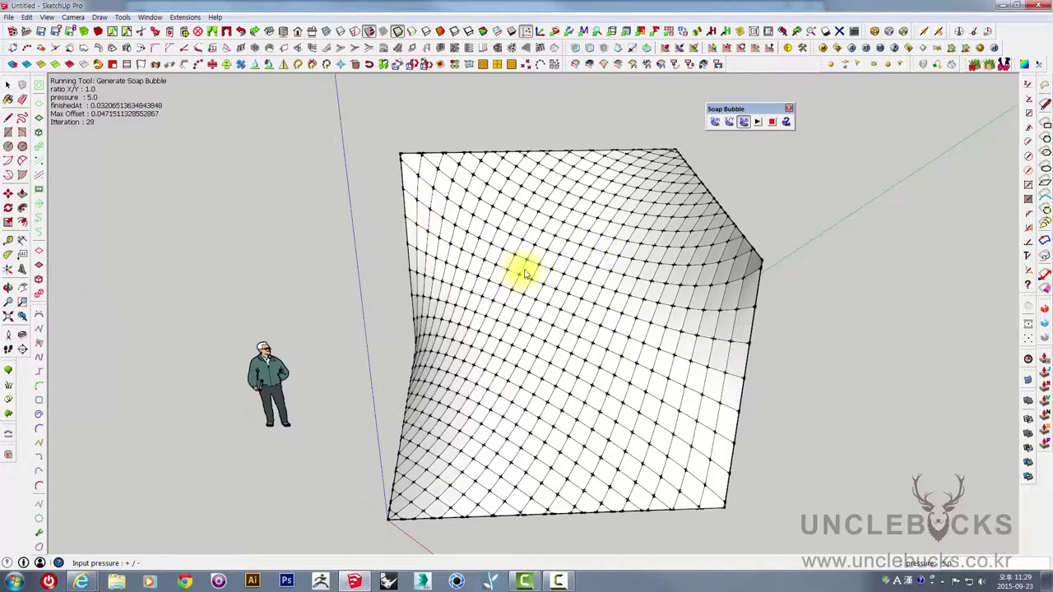
pyautogui.moveTo(662, 344)
pyautogui.mouseDown(button='middle')
pyautogui.moveTo(602, 264)
pyautogui.moveTo(535, 242)
pyautogui.moveTo(667, 383)
pyautogui.mouseUp(button='middle')
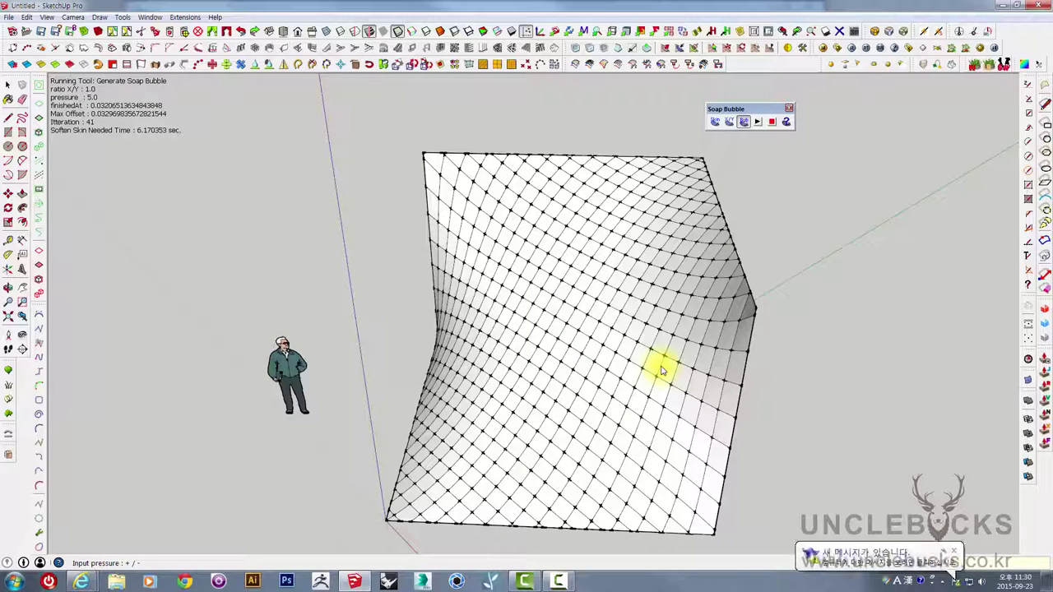
# Raise the bubble pressure to 50.0, dismiss the notifications, and orbit around the pillow-like membrane.
pyautogui.write('50')
pyautogui.press('Return')
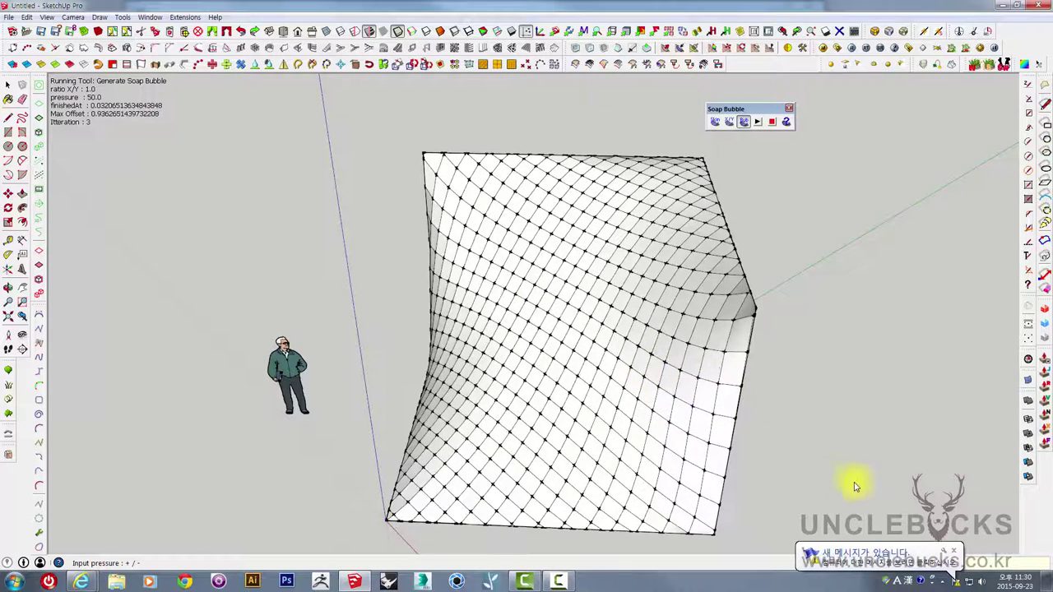
pyautogui.click(954, 551)
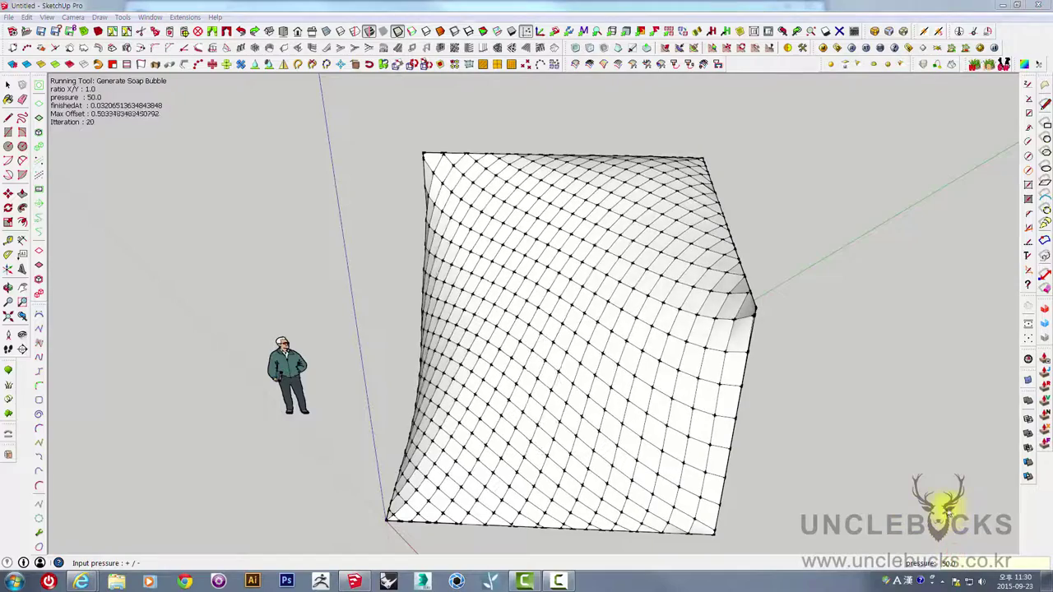
pyautogui.moveTo(828, 395); pyautogui.dragTo(686, 301, button='middle')
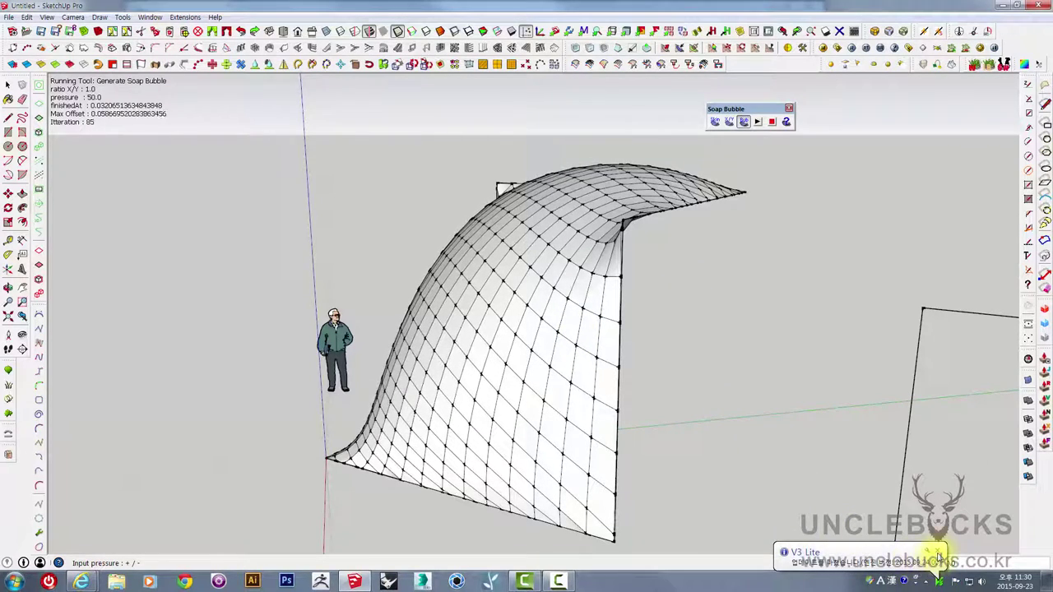
pyautogui.click(901, 556)
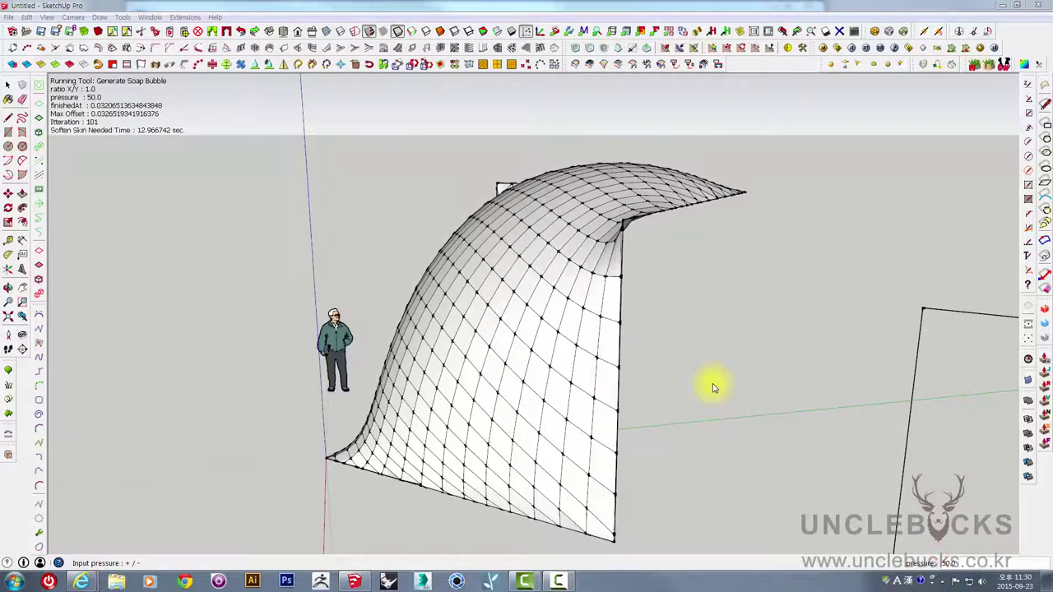
pyautogui.moveTo(823, 459); pyautogui.dragTo(818, 390, button='middle')
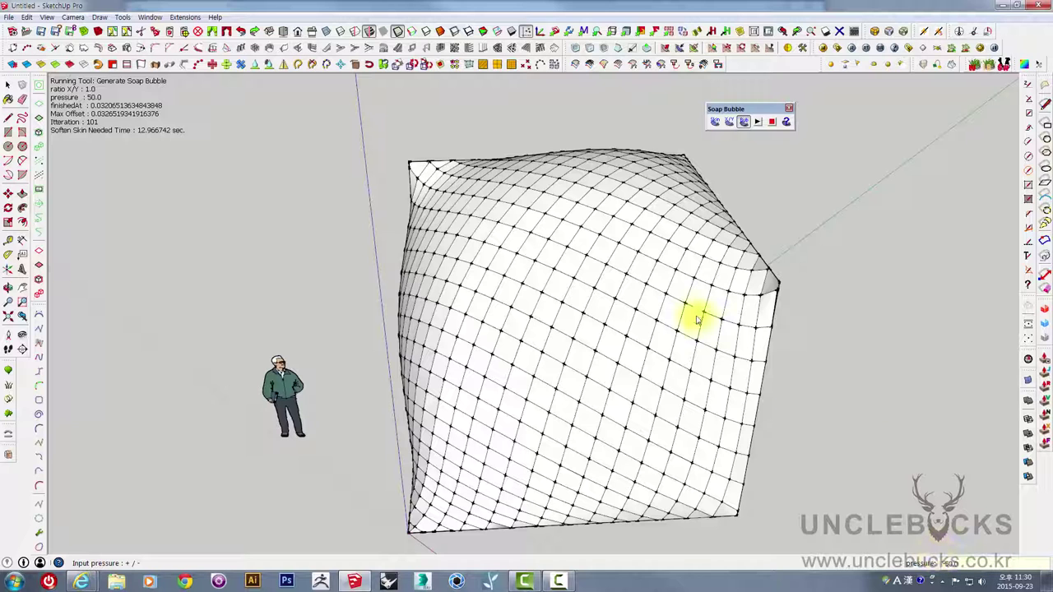
# Reverse the pressure to -50.0 and orbit to inspect the inward-pulled membrane.
pyautogui.press('-')
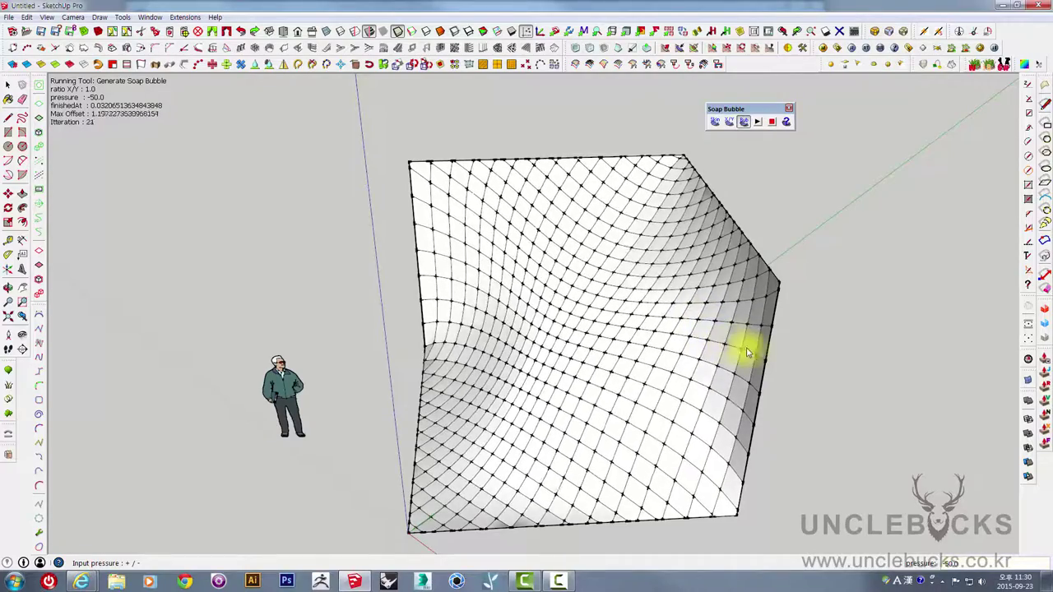
pyautogui.moveTo(791, 387); pyautogui.dragTo(548, 376, button='middle')
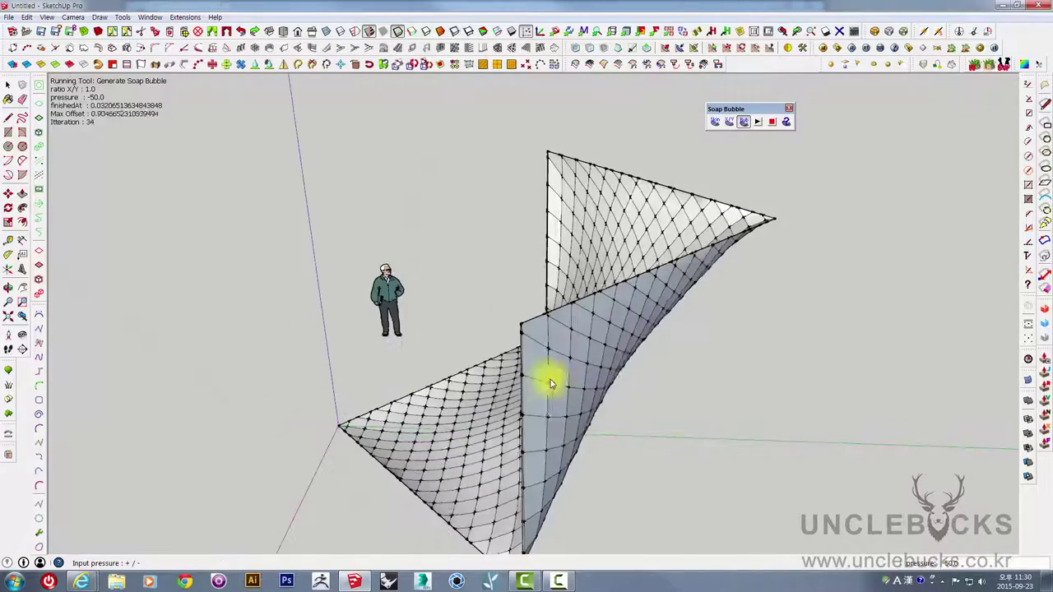
pyautogui.moveTo(757, 400); pyautogui.dragTo(419, 283, button='middle')
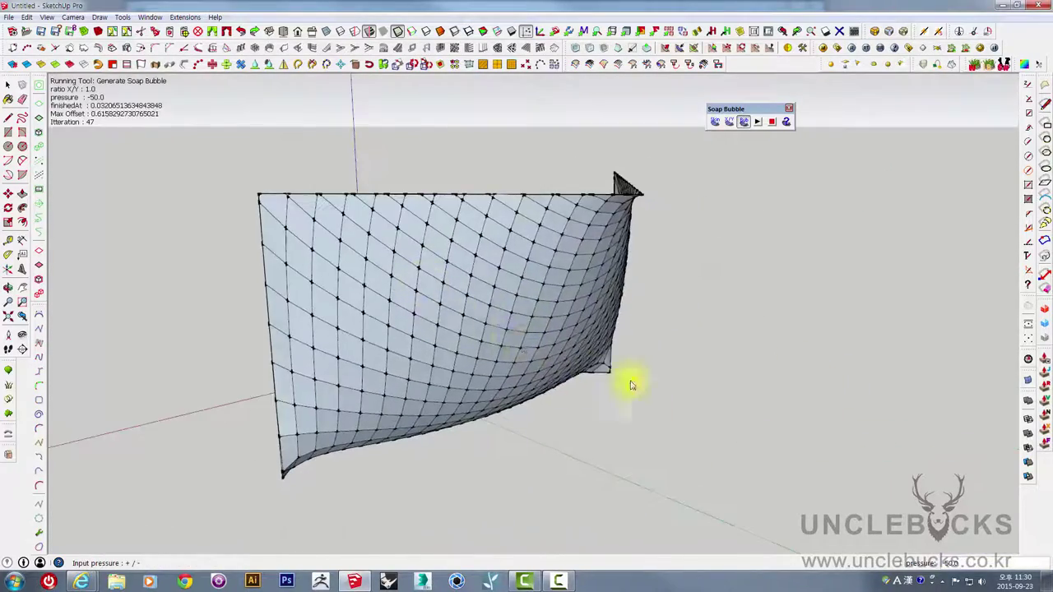
pyautogui.moveTo(589, 365)
pyautogui.mouseDown(button='middle')
pyautogui.moveTo(557, 176)
pyautogui.moveTo(604, 223)
pyautogui.moveTo(559, 228)
pyautogui.moveTo(617, 336)
pyautogui.moveTo(560, 277)
pyautogui.moveTo(678, 369)
pyautogui.mouseUp(button='middle')
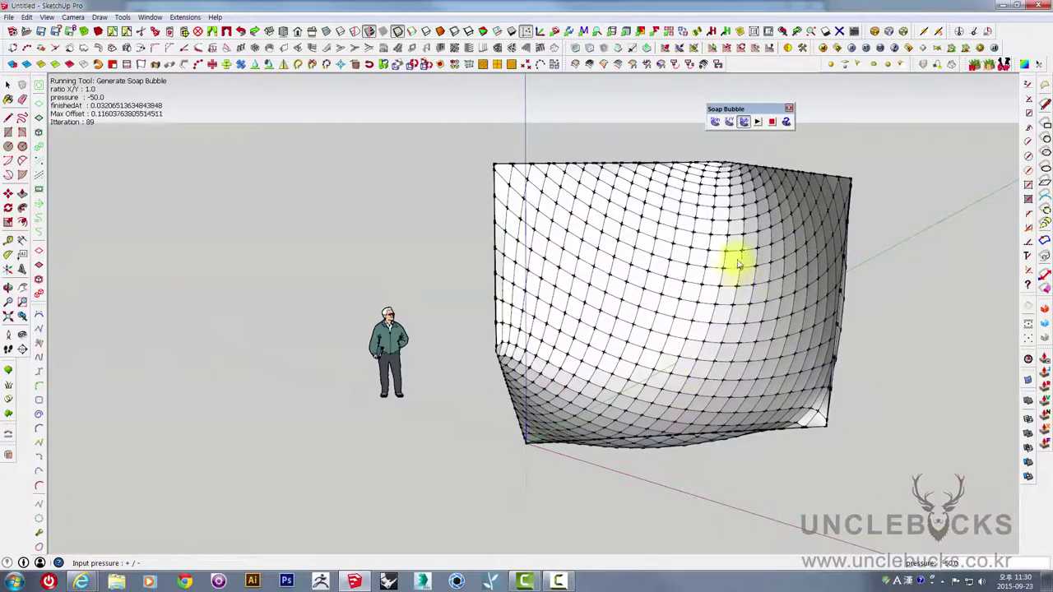
pyautogui.moveTo(757, 288); pyautogui.dragTo(665, 271, button='middle')
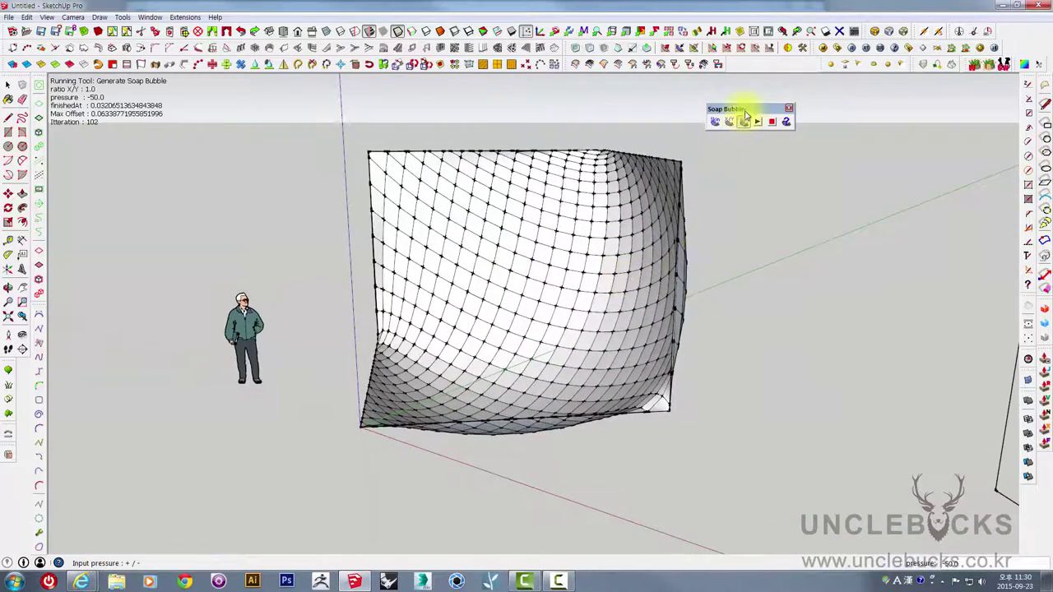
pyautogui.moveTo(748, 238)
pyautogui.mouseDown(button='middle')
pyautogui.moveTo(783, 390)
pyautogui.moveTo(576, 353)
pyautogui.moveTo(618, 348)
pyautogui.moveTo(957, 454)
pyautogui.mouseUp(button='middle')
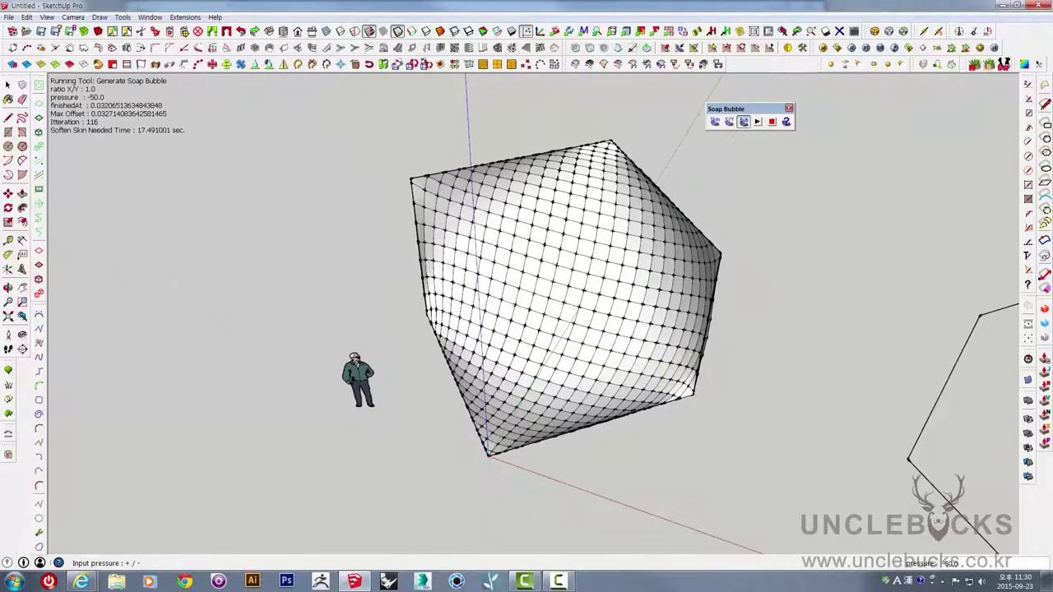
# Return to the Select tool and select the soap-bubble mesh.
pyautogui.press('space')
pyautogui.moveTo(686, 354); pyautogui.dragTo(588, 293, button='middle')
pyautogui.click(588, 294)
# Delete the bubble mesh and the left and right hexagon outlines, leaving the scale figure.
pyautogui.moveTo(631, 329)
pyautogui.mouseDown(button='middle')
pyautogui.moveTo(702, 331)
pyautogui.moveTo(733, 242)
pyautogui.moveTo(637, 278)
pyautogui.moveTo(758, 389)
pyautogui.moveTo(724, 430)
pyautogui.mouseUp(button='middle')
pyautogui.press('Delete')
pyautogui.scroll(-2, 758, 388)
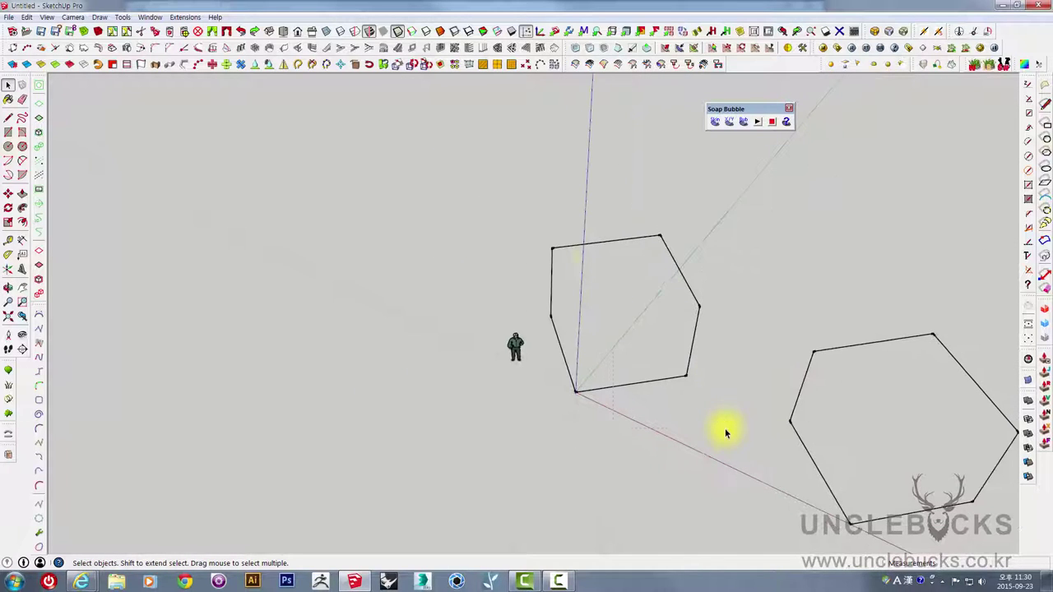
pyautogui.moveTo(564, 235); pyautogui.dragTo(548, 211)
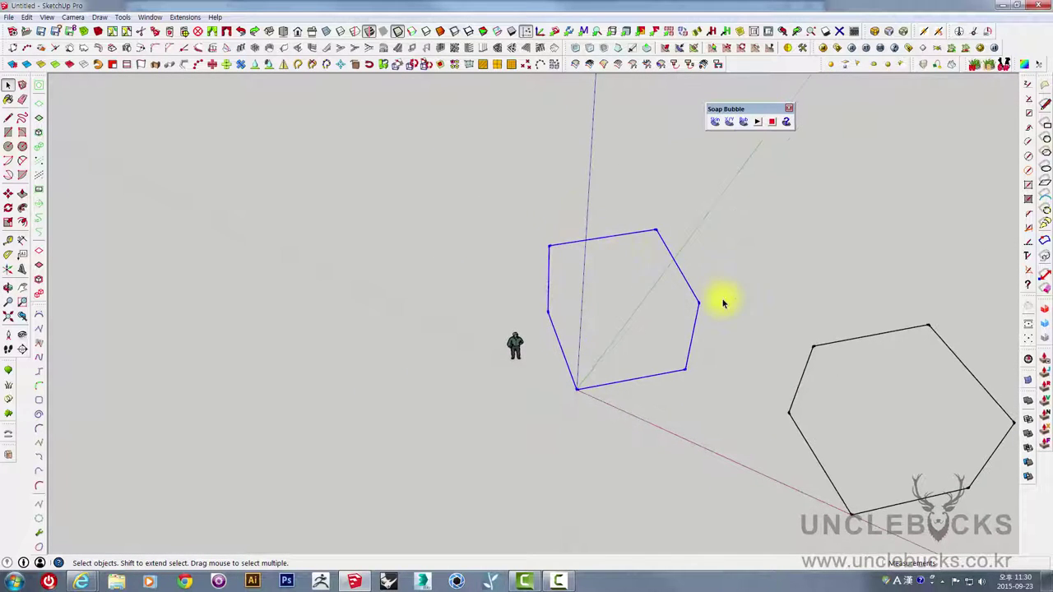
pyautogui.press('Delete')
pyautogui.moveTo(711, 269)
pyautogui.mouseDown()
pyautogui.moveTo(924, 498)
pyautogui.moveTo(1015, 527)
pyautogui.mouseUp()
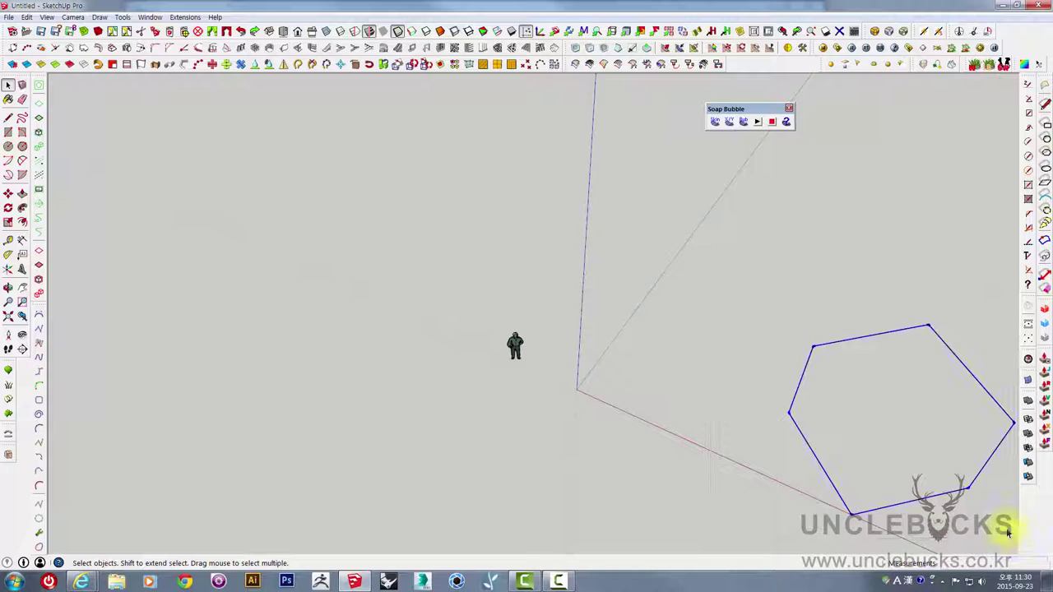
pyautogui.press('Delete')
pyautogui.scroll(3, 569, 282)
pyautogui.moveTo(587, 359)
pyautogui.mouseDown(button='middle')
pyautogui.moveTo(560, 265)
pyautogui.moveTo(548, 314)
pyautogui.mouseUp(button='middle')
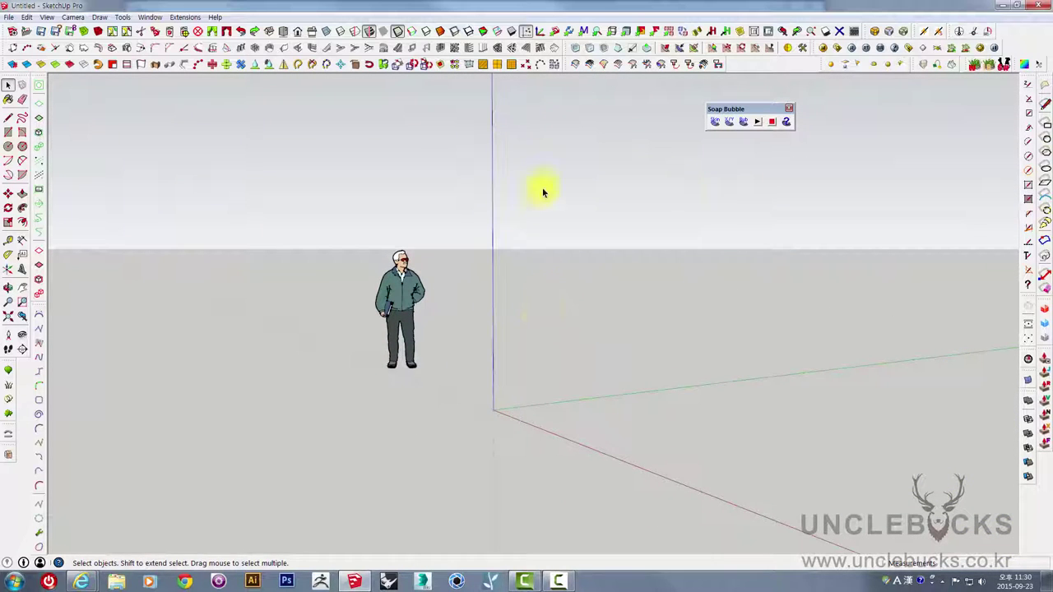
pyautogui.moveTo(542, 192)
pyautogui.mouseDown(button='middle')
pyautogui.moveTo(640, 254)
pyautogui.moveTo(541, 320)
pyautogui.moveTo(569, 334)
pyautogui.moveTo(670, 204)
pyautogui.mouseUp(button='middle')
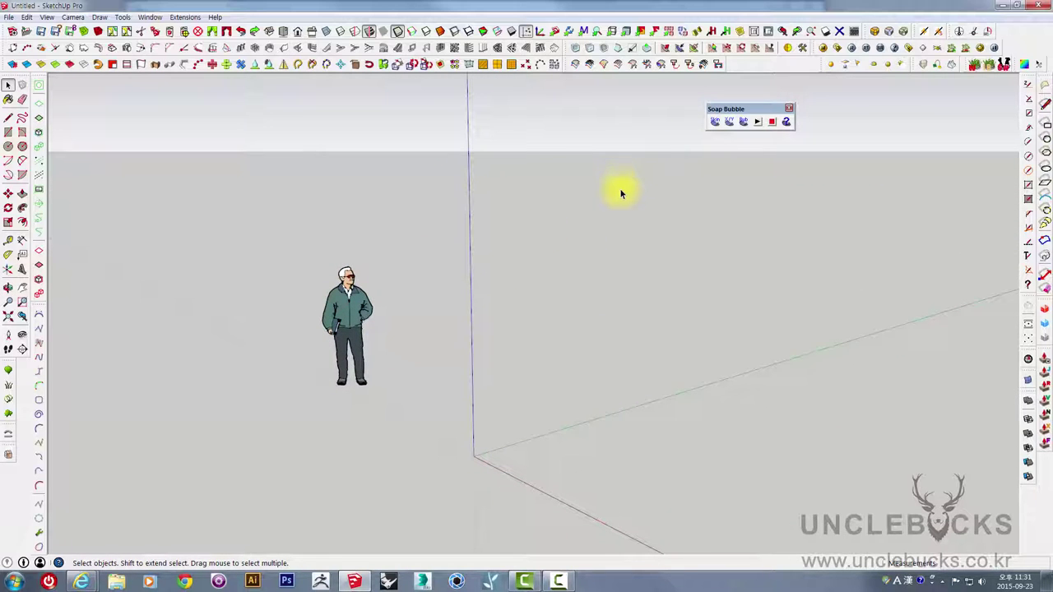
pyautogui.moveTo(607, 275); pyautogui.dragTo(787, 398, button='middle')
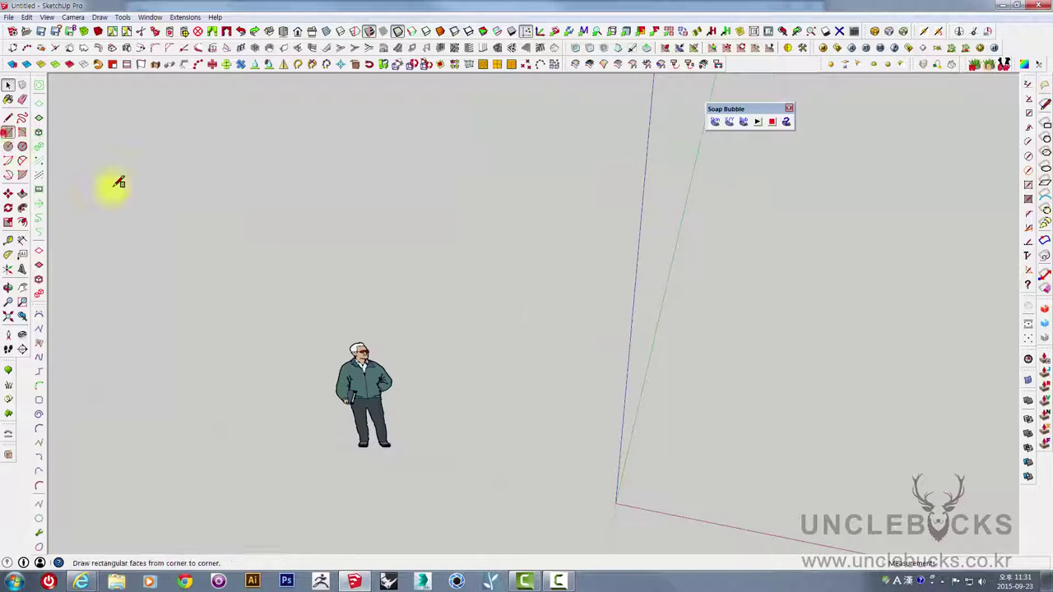
# Draw a square rectangle with one corner at the origin.
pyautogui.moveTo(576, 304); pyautogui.dragTo(612, 390, button='middle')
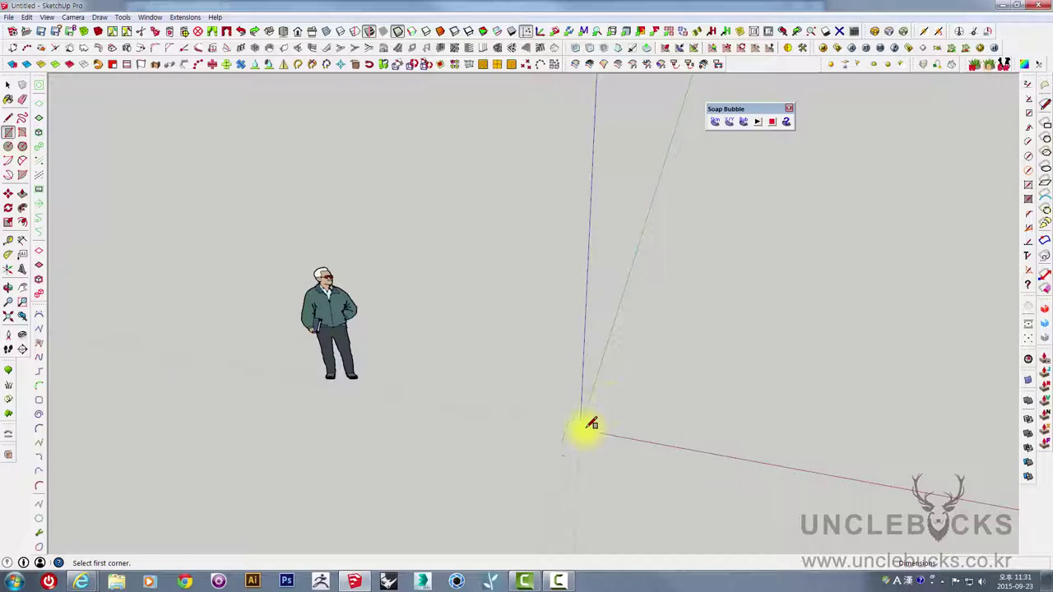
pyautogui.click(583, 427)
pyautogui.write('3000,3000')
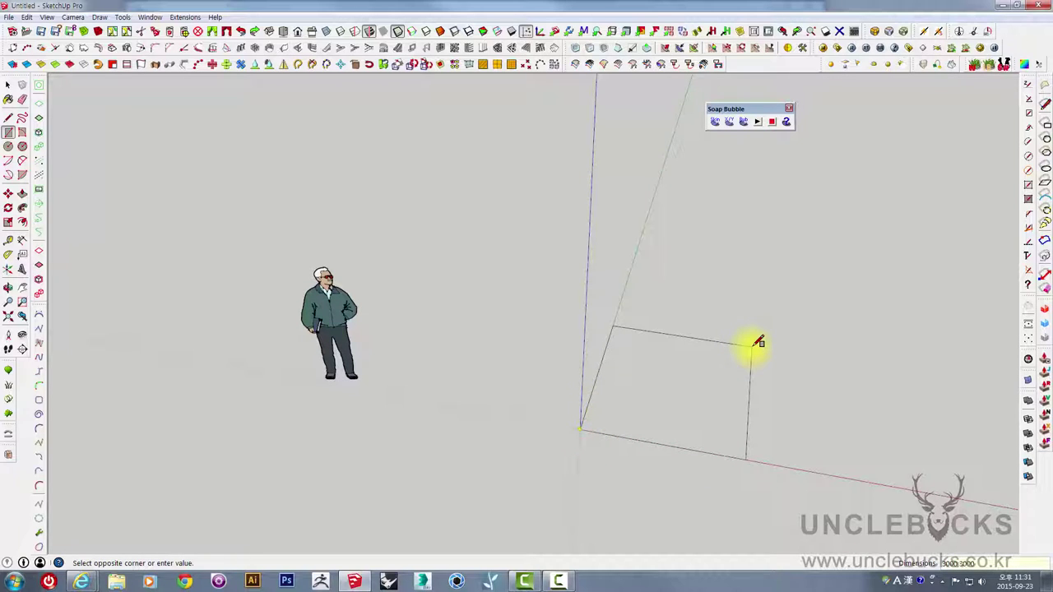
pyautogui.click(758, 341)
pyautogui.press('space')
pyautogui.click(686, 341)
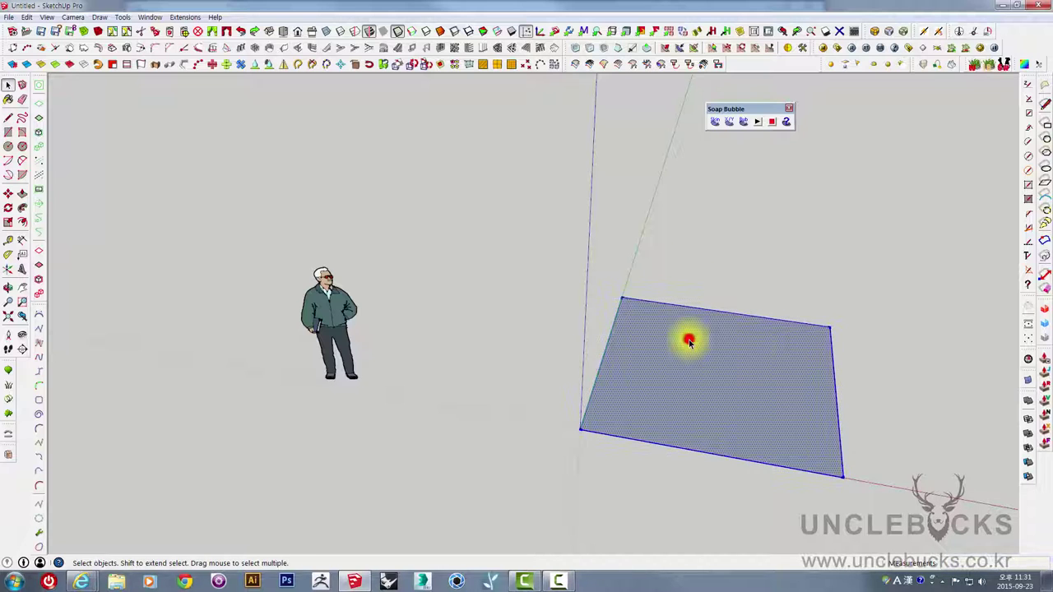
pyautogui.moveTo(686, 341)
pyautogui.mouseDown(button='middle')
pyautogui.moveTo(742, 447)
pyautogui.moveTo(623, 442)
pyautogui.moveTo(599, 430)
pyautogui.mouseUp(button='middle')
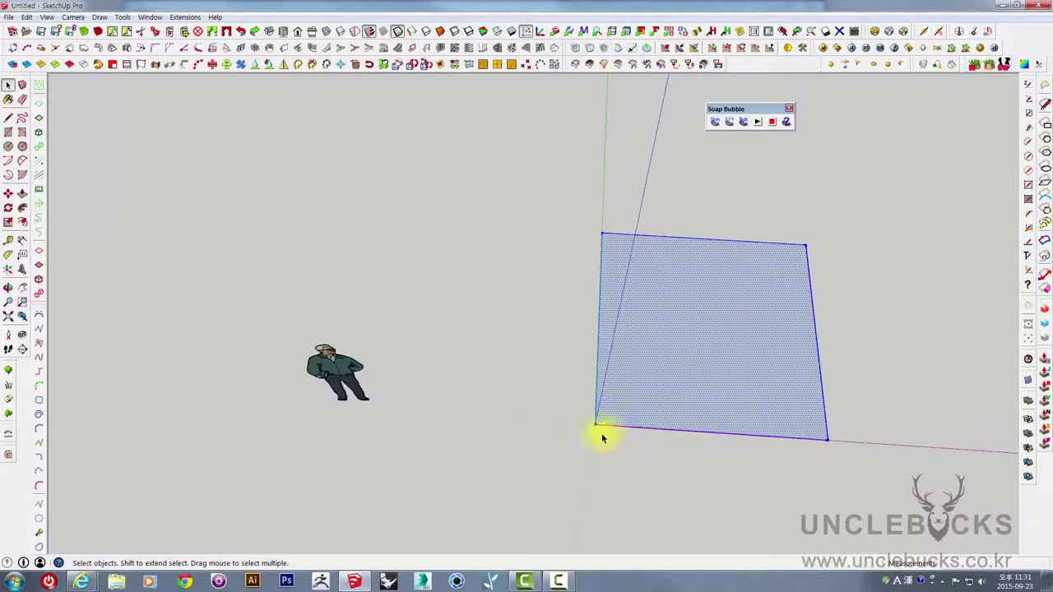
# Rotate the rectangle about its origin corner.
pyautogui.press('q')
pyautogui.click(599, 421)
pyautogui.click(806, 245)
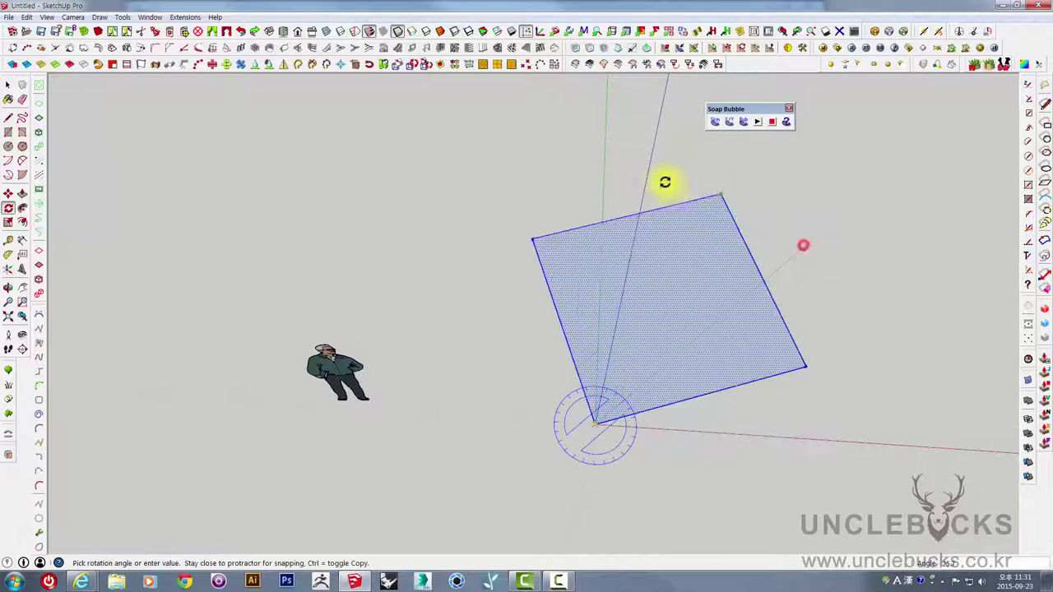
pyautogui.click(609, 134)
pyautogui.moveTo(639, 181)
pyautogui.mouseDown(button='middle')
pyautogui.moveTo(647, 365)
pyautogui.moveTo(635, 320)
pyautogui.moveTo(665, 315)
pyautogui.mouseUp(button='middle')
# Delete the rectangle's face, keeping its four edges.
pyautogui.press('space')
pyautogui.moveTo(698, 362)
pyautogui.mouseDown(button='middle')
pyautogui.moveTo(685, 340)
pyautogui.moveTo(673, 383)
pyautogui.mouseUp(button='middle')
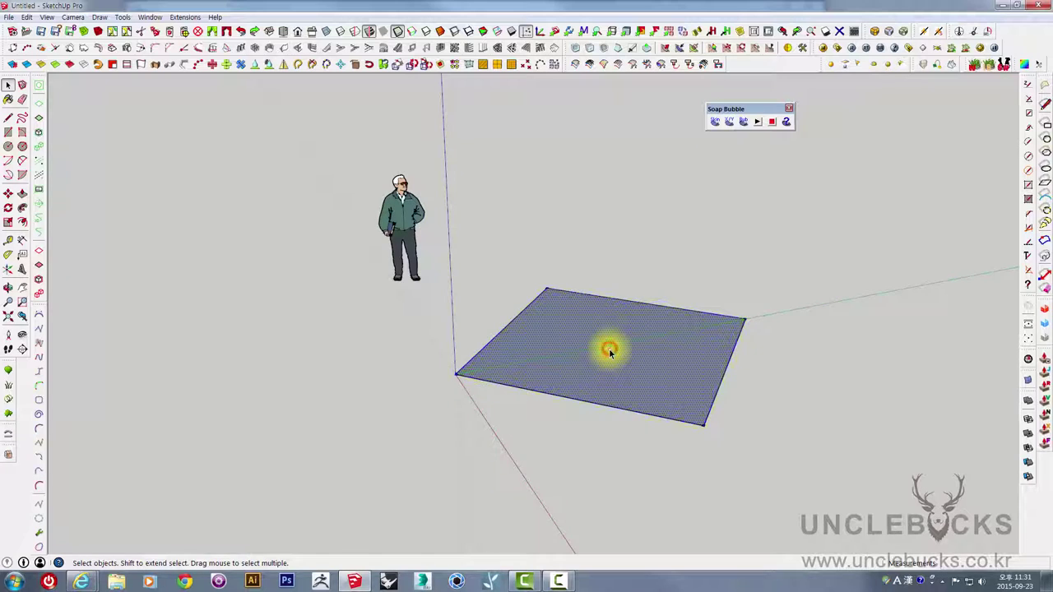
pyautogui.moveTo(609, 352)
pyautogui.mouseDown(button='middle')
pyautogui.moveTo(776, 468)
pyautogui.moveTo(675, 370)
pyautogui.mouseUp(button='middle')
pyautogui.press('Delete')
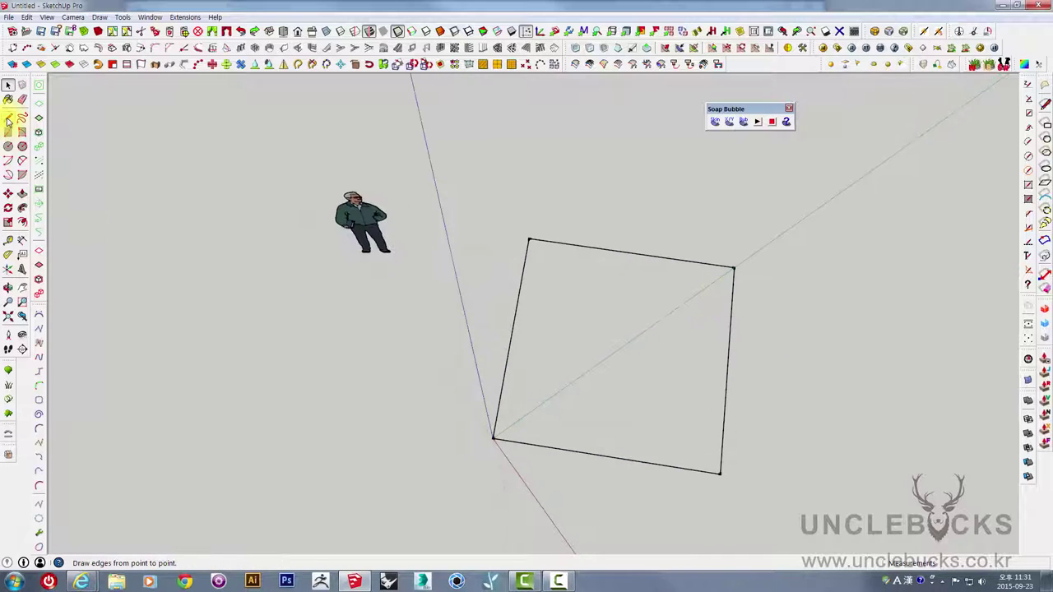
# Cut a corner off the square with a line and delete the triangle, forming a pentagon.
pyautogui.click(8, 119)
pyautogui.click(646, 254)
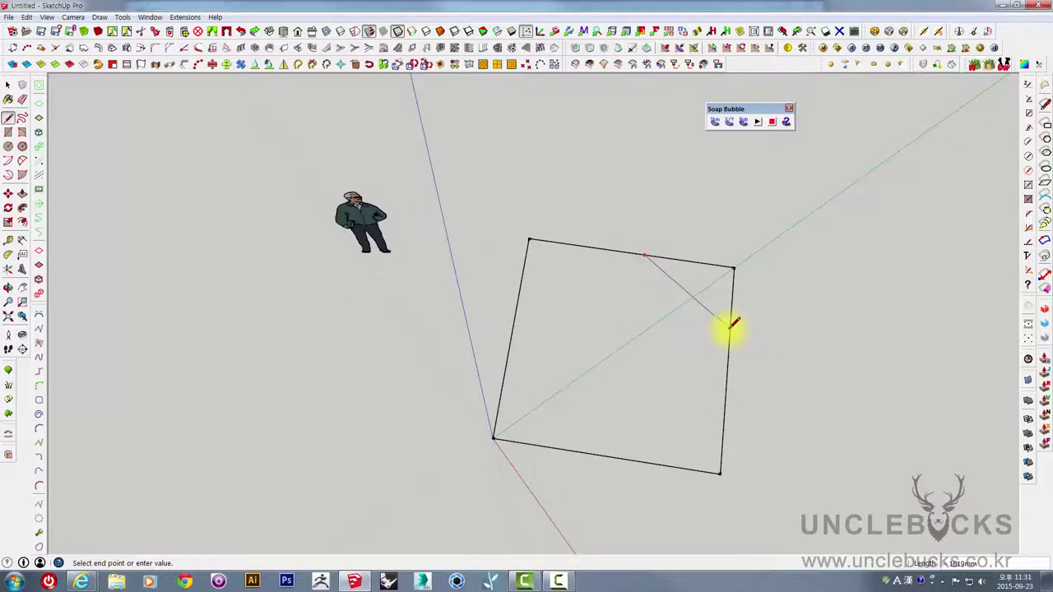
pyautogui.click(730, 347)
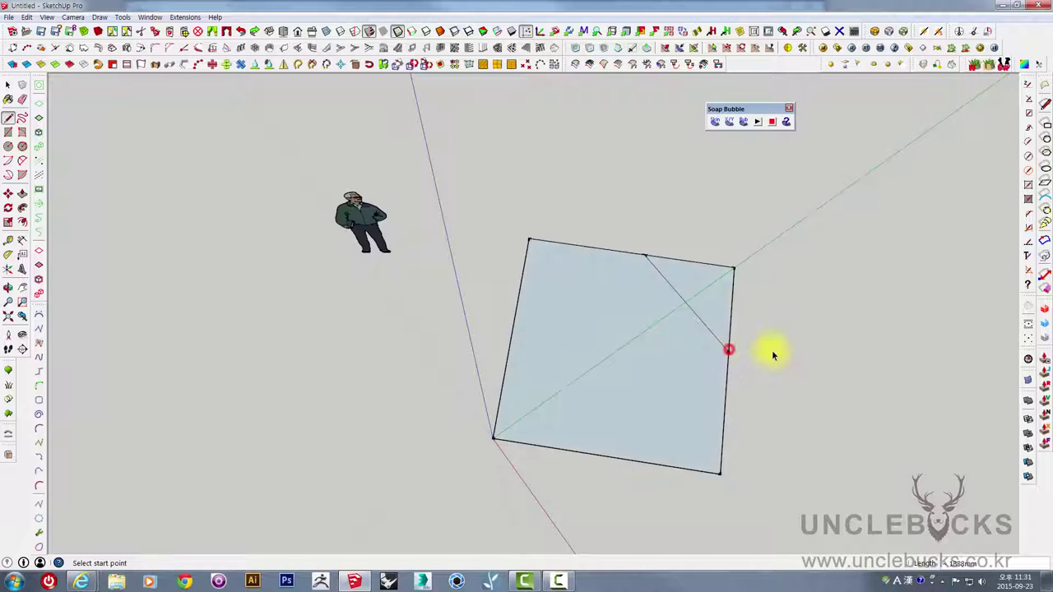
pyautogui.moveTo(776, 353); pyautogui.dragTo(663, 285, button='middle')
pyautogui.moveTo(688, 337); pyautogui.dragTo(568, 370, button='middle')
pyautogui.press('space')
pyautogui.click(567, 370)
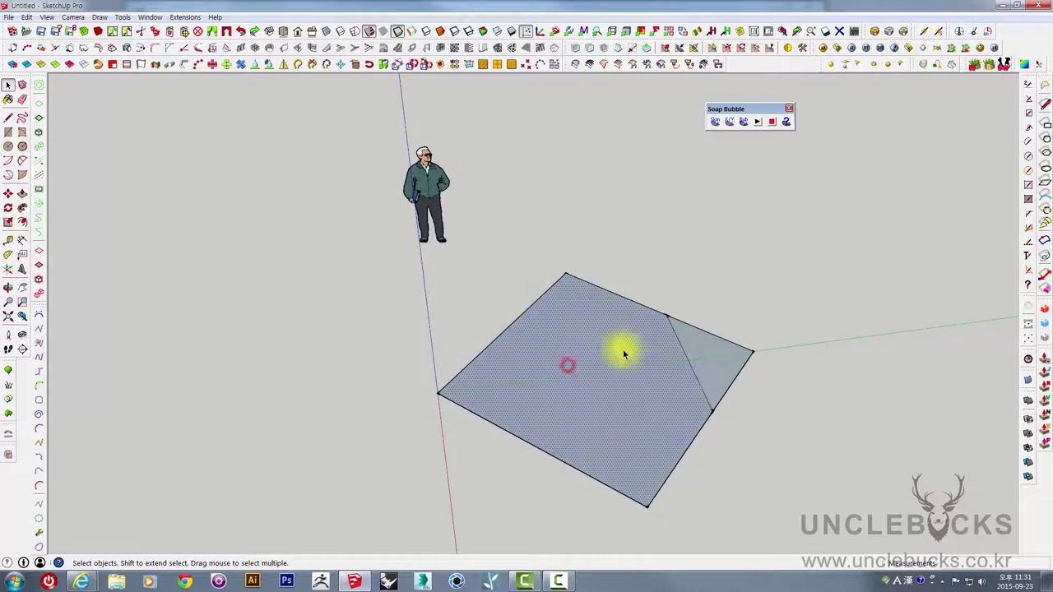
pyautogui.click(736, 364)
pyautogui.moveTo(780, 385)
pyautogui.mouseDown()
pyautogui.moveTo(732, 307)
pyautogui.moveTo(482, 459)
pyautogui.mouseUp()
pyautogui.press('Delete')
# Lift the pentagon outline straight up above the ground with Move.
pyautogui.moveTo(482, 459)
pyautogui.mouseDown(button='middle')
pyautogui.moveTo(821, 515)
pyautogui.moveTo(600, 240)
pyautogui.mouseUp(button='middle')
pyautogui.moveTo(600, 309); pyautogui.dragTo(606, 287, button='middle')
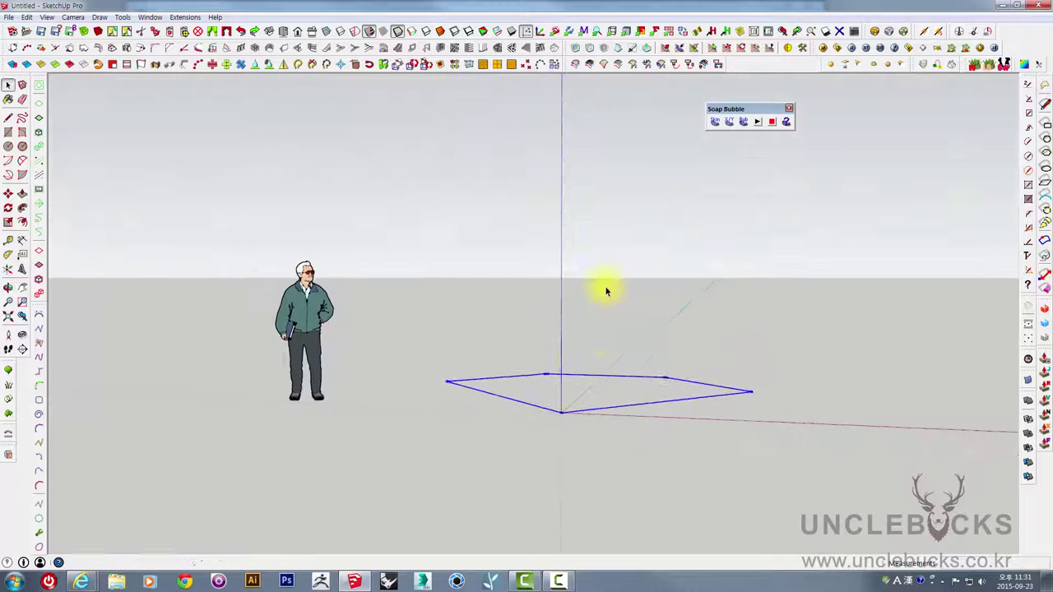
pyautogui.press('m')
pyautogui.click(563, 409)
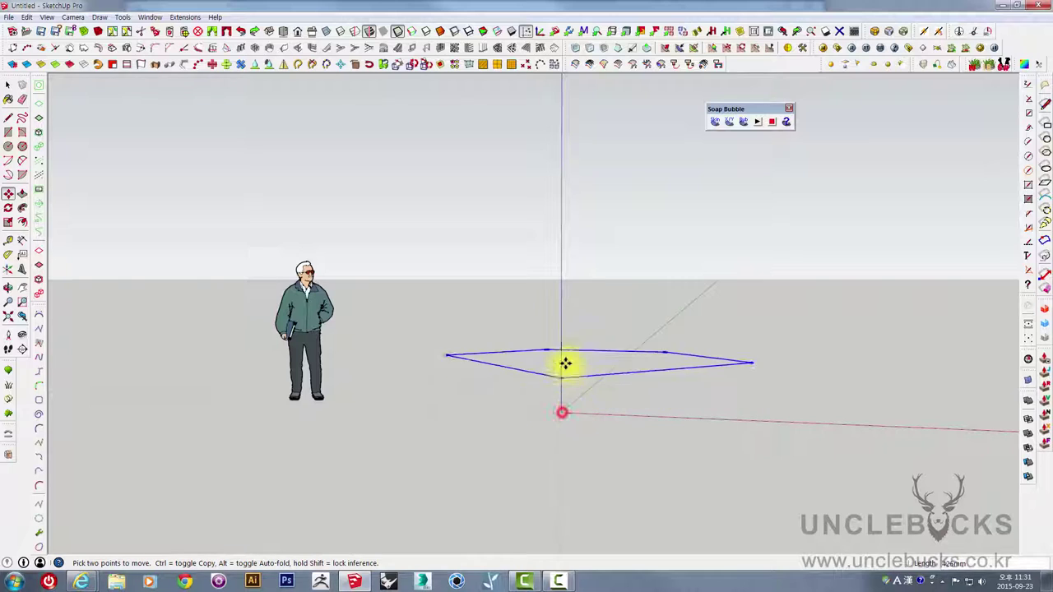
pyautogui.click(566, 156)
pyautogui.moveTo(606, 259)
pyautogui.mouseDown(button='middle')
pyautogui.moveTo(640, 370)
pyautogui.moveTo(548, 411)
pyautogui.mouseUp(button='middle')
pyautogui.press('space')
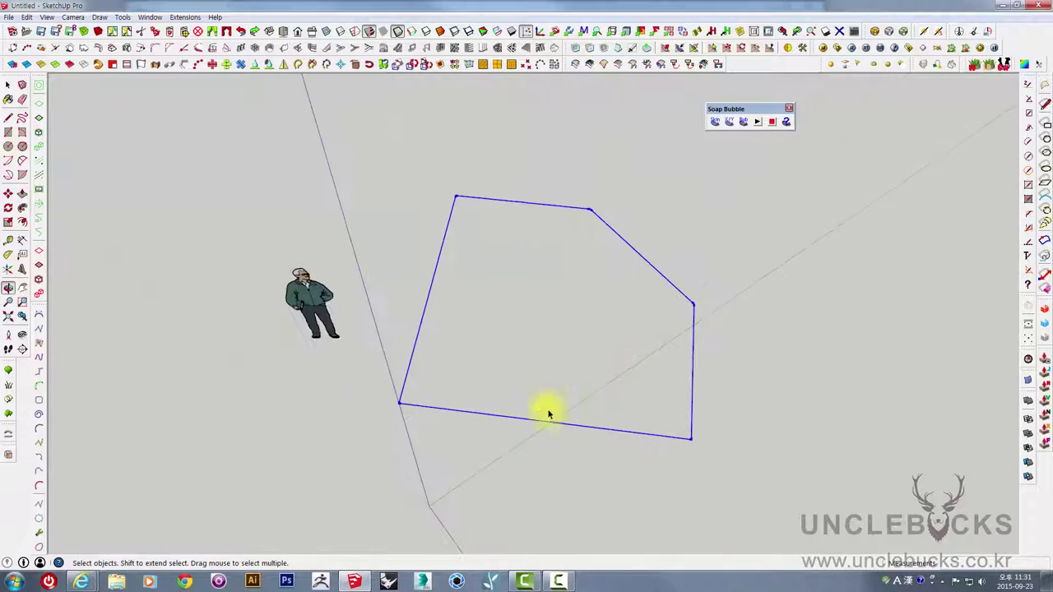
pyautogui.moveTo(314, 317); pyautogui.dragTo(400, 370, button='middle')
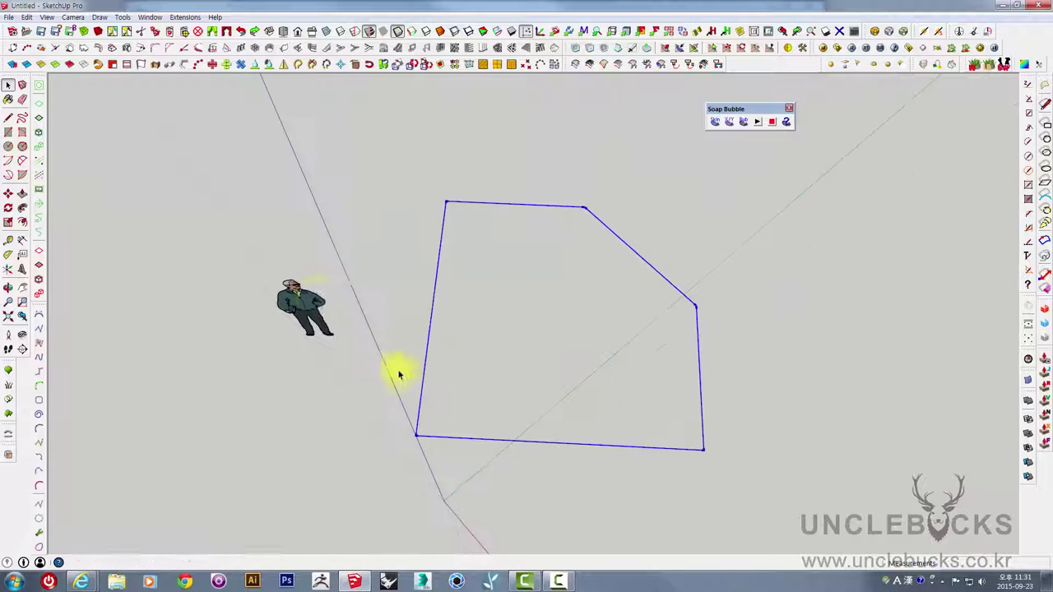
# Draw inward-bowing 2-point arcs along the pentagon's bottom and left sides.
pyautogui.click(22, 160)
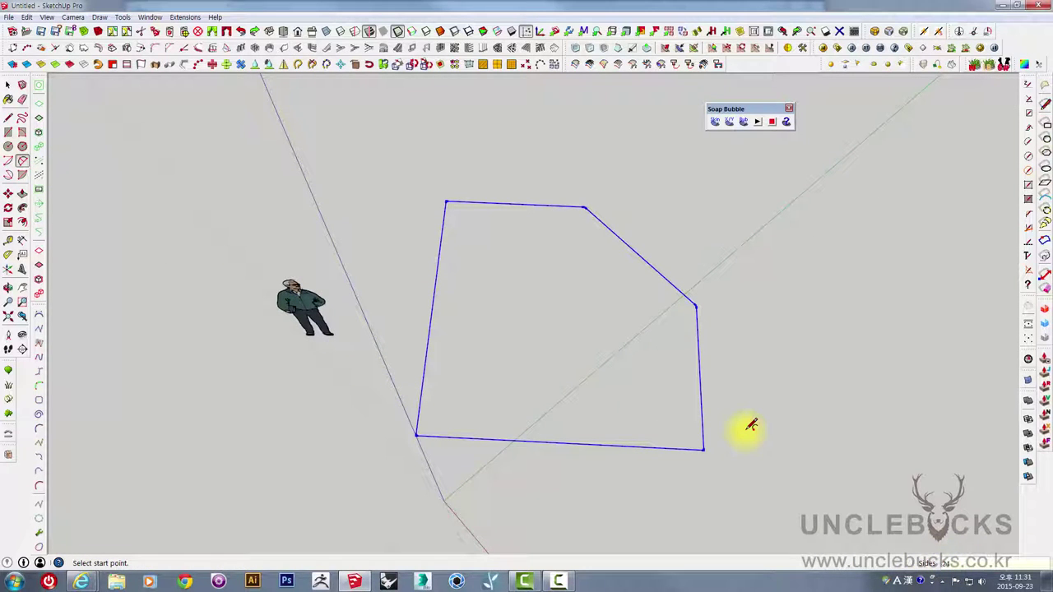
pyautogui.click(416, 436)
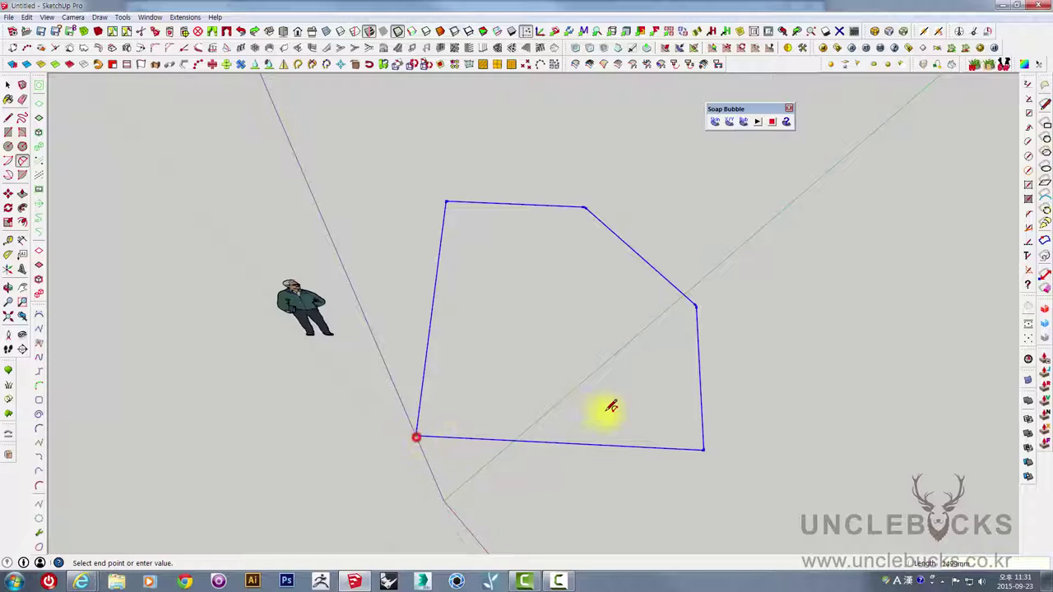
pyautogui.click(703, 449)
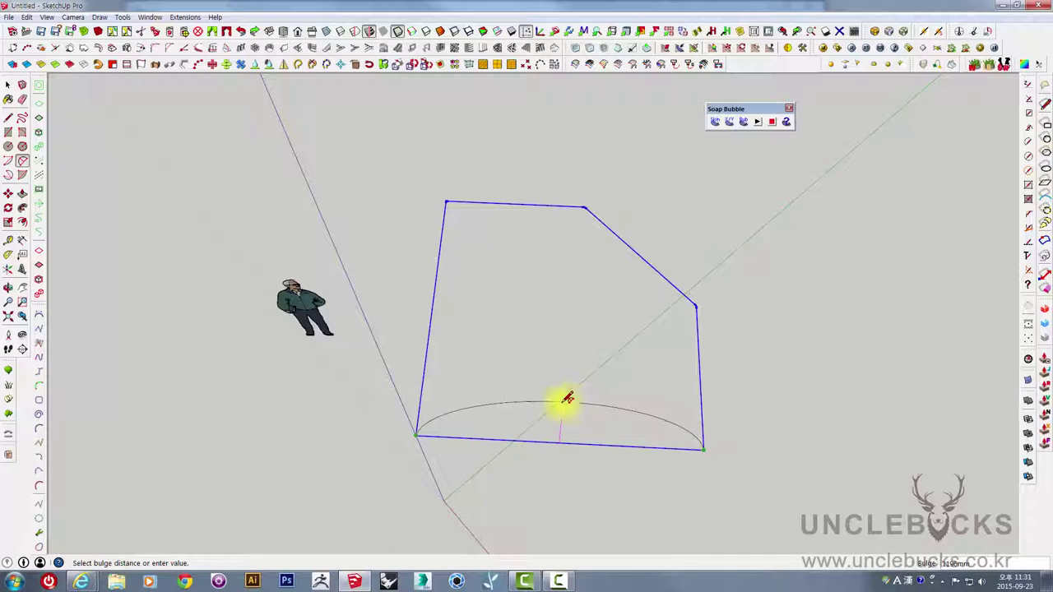
pyautogui.moveTo(562, 407); pyautogui.dragTo(452, 330, button='middle')
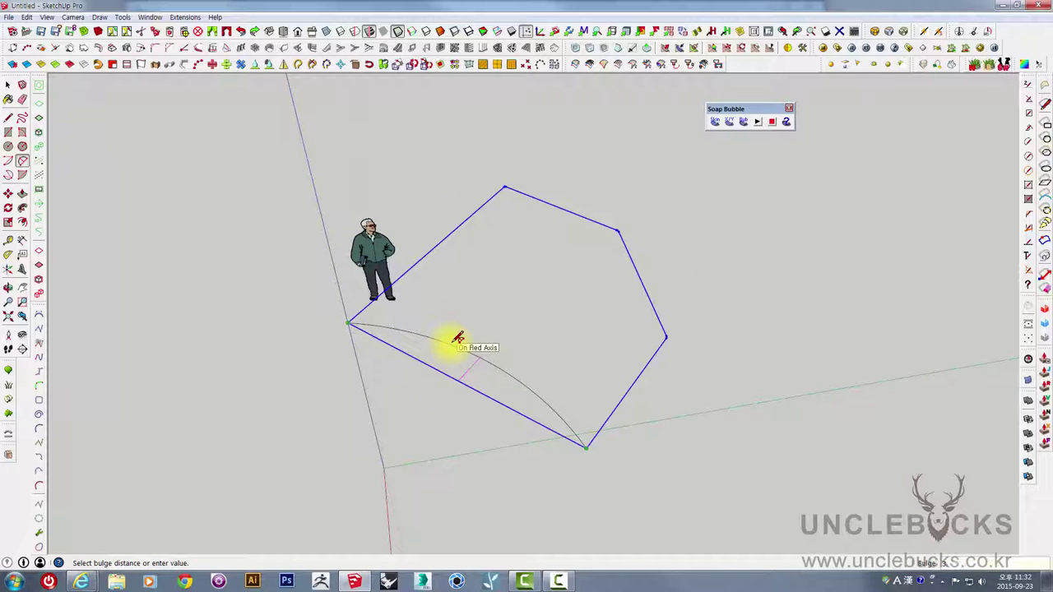
pyautogui.click(457, 339)
pyautogui.moveTo(457, 339)
pyautogui.mouseDown(button='middle')
pyautogui.moveTo(741, 364)
pyautogui.moveTo(329, 269)
pyautogui.mouseUp(button='middle')
pyautogui.click(329, 266)
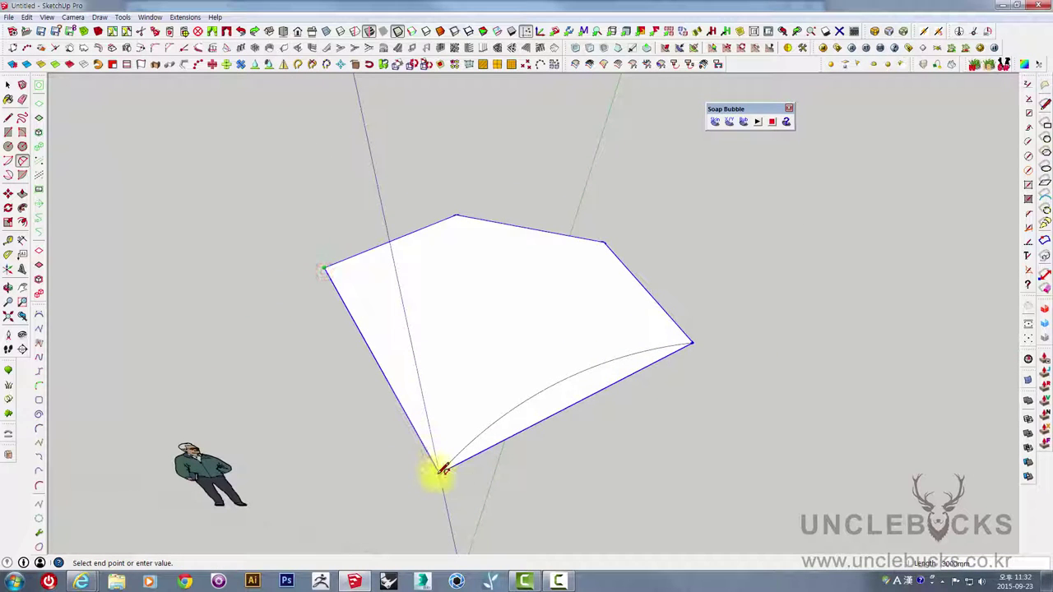
pyautogui.click(437, 474)
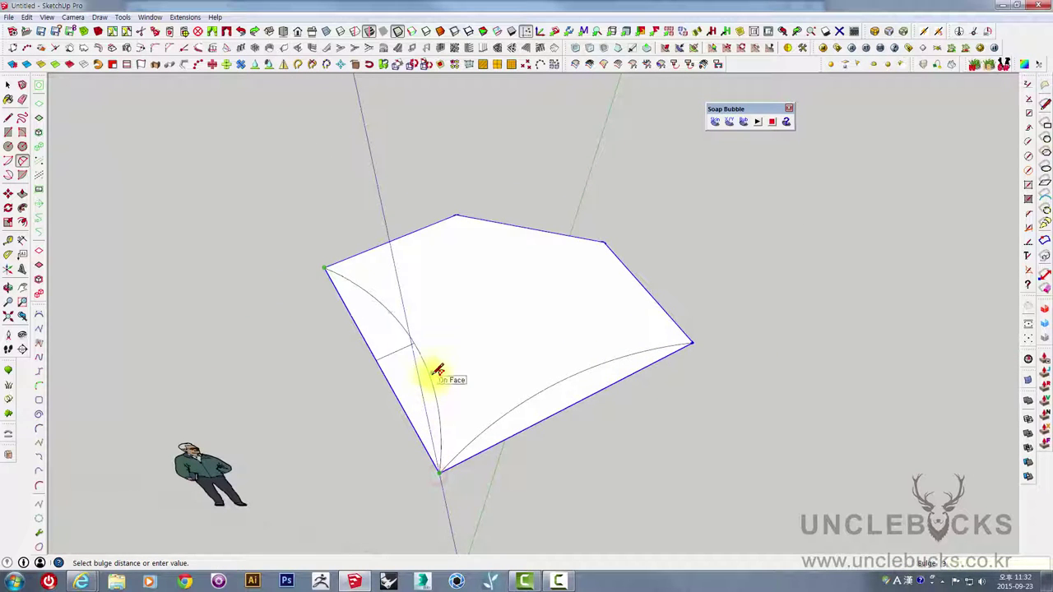
pyautogui.click(438, 369)
# Draw inward-bowing arcs on the right, top-left and top-right sides of the pentagon.
pyautogui.moveTo(658, 371); pyautogui.dragTo(623, 305, button='middle')
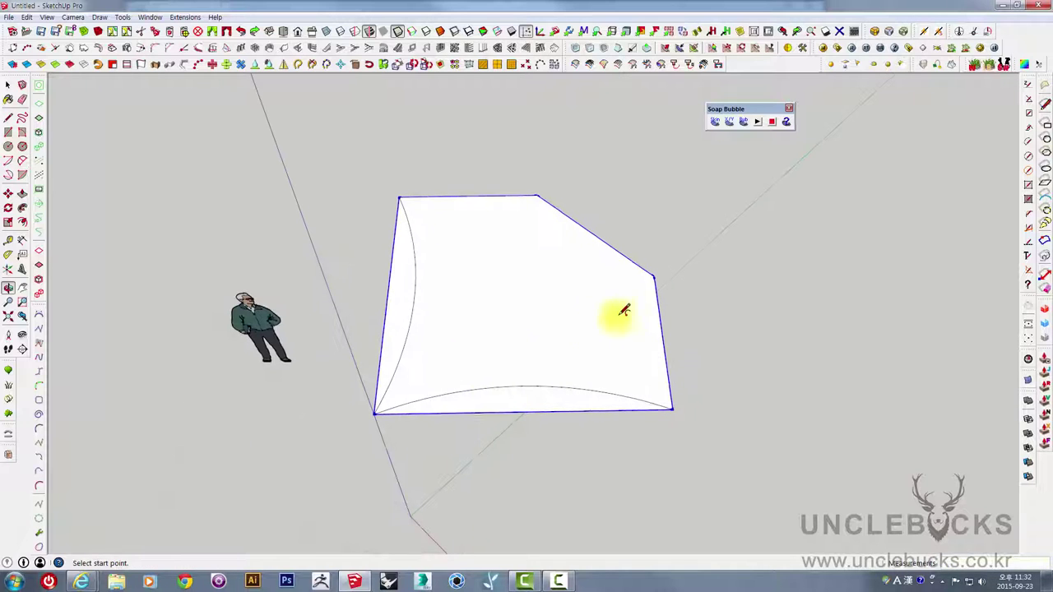
pyautogui.click(656, 278)
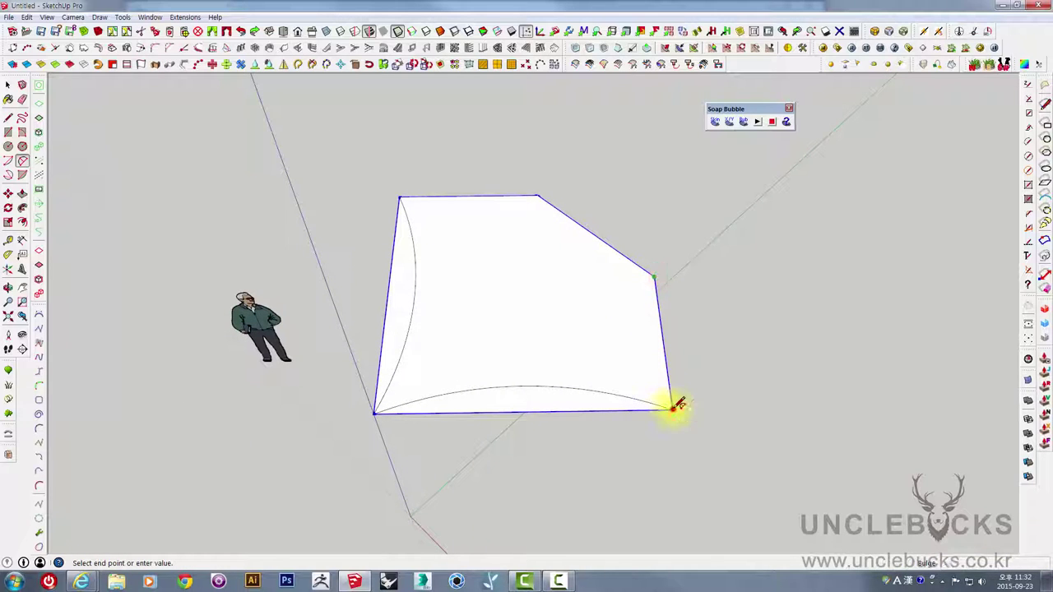
pyautogui.click(673, 407)
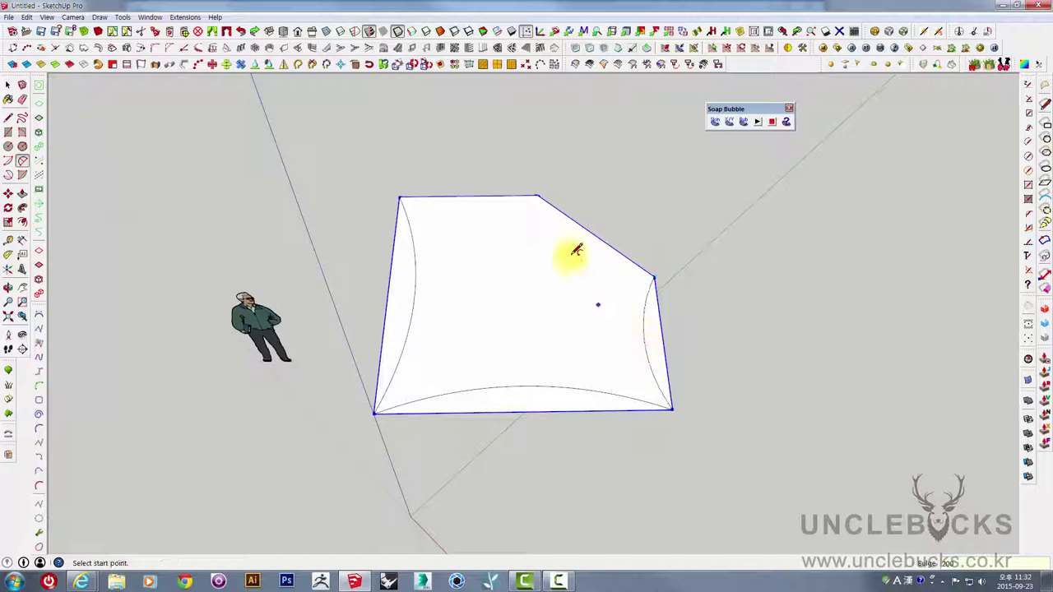
pyautogui.click(537, 196)
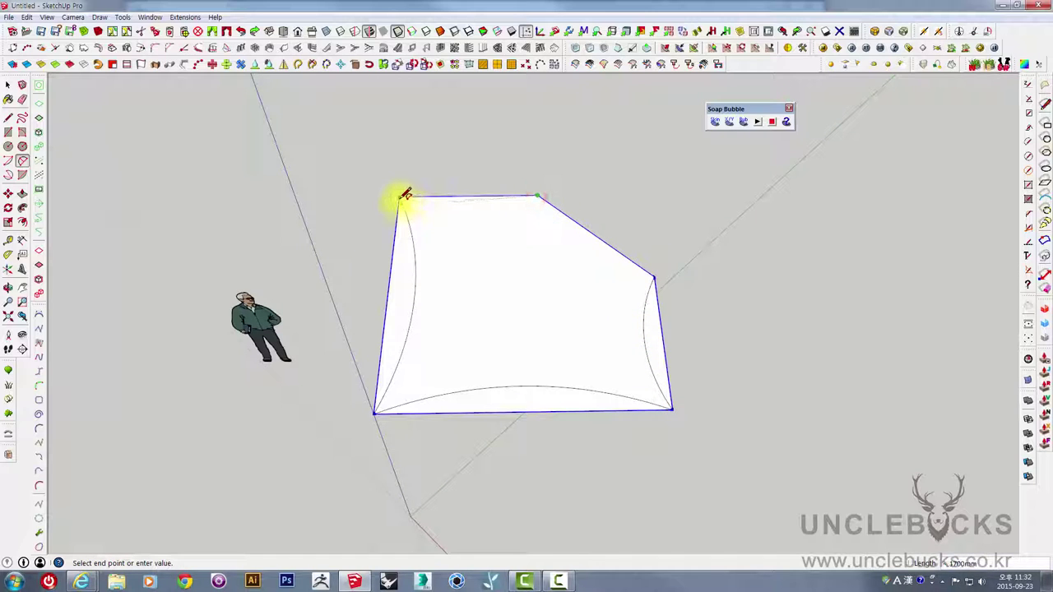
pyautogui.click(398, 197)
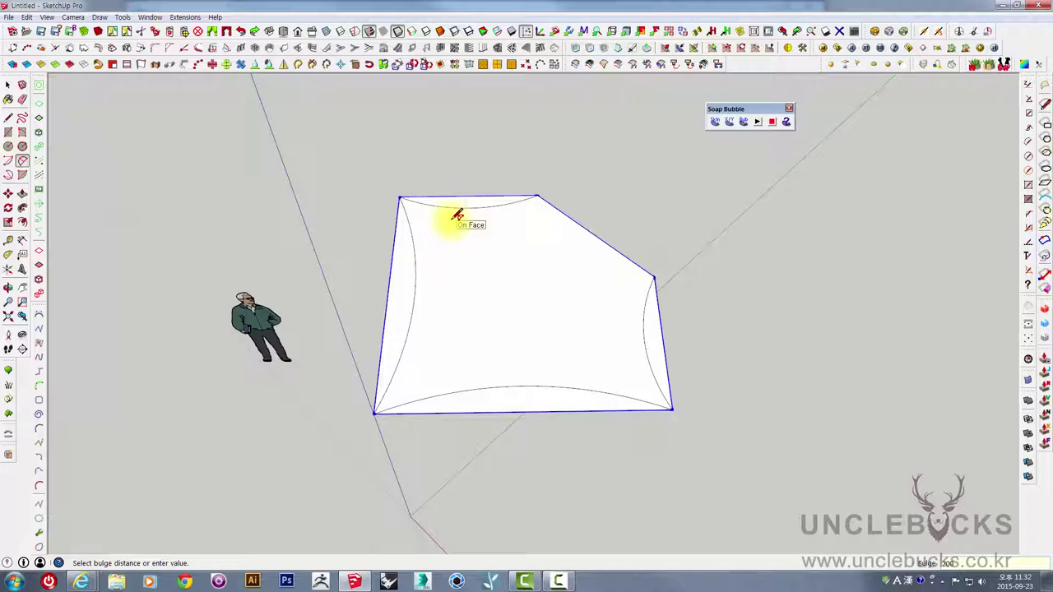
pyautogui.click(458, 214)
pyautogui.click(537, 195)
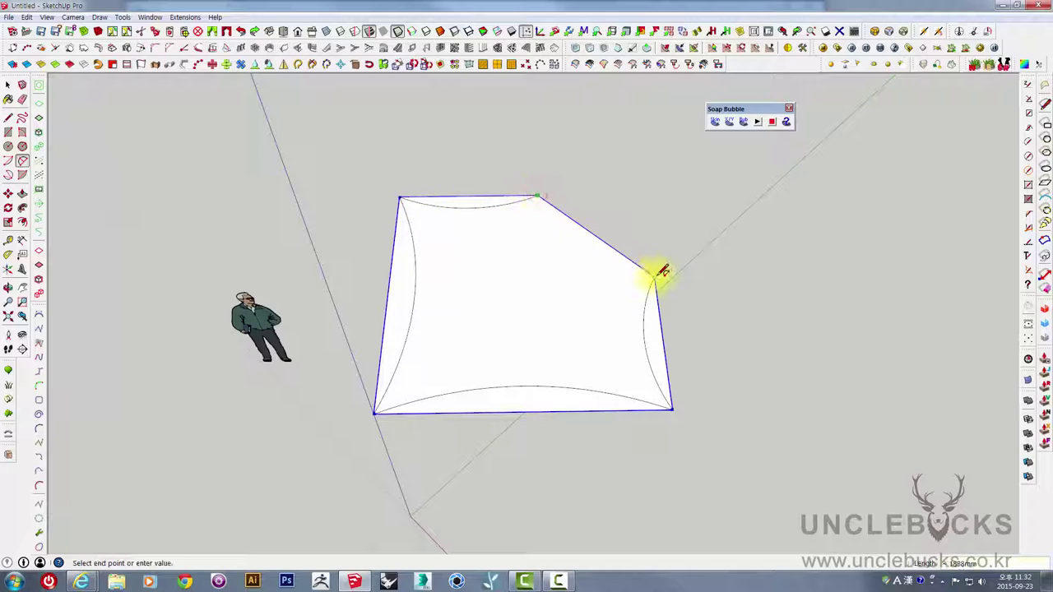
pyautogui.click(656, 276)
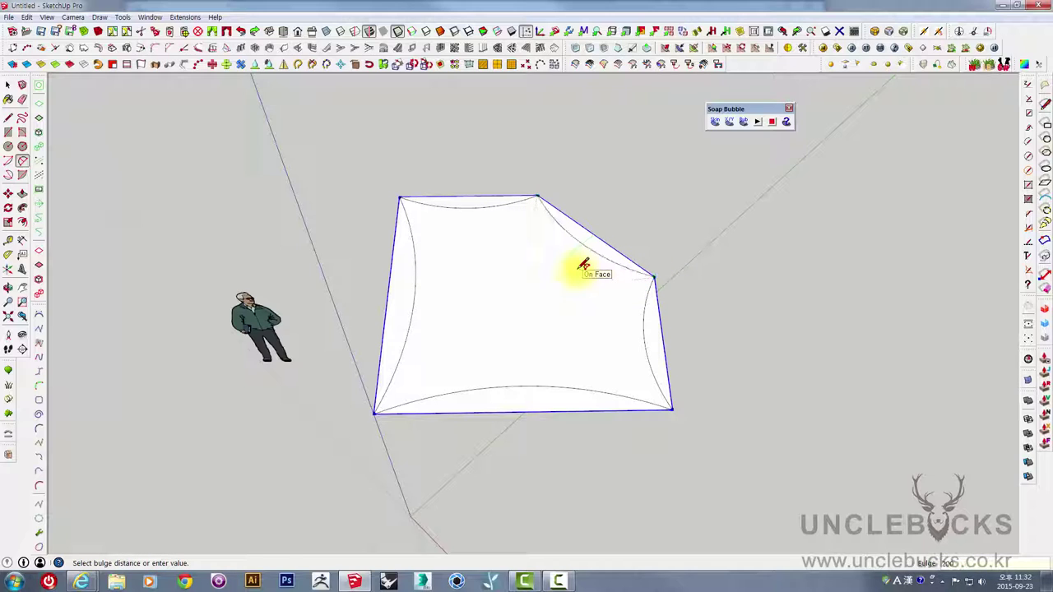
pyautogui.click(583, 264)
pyautogui.press('space')
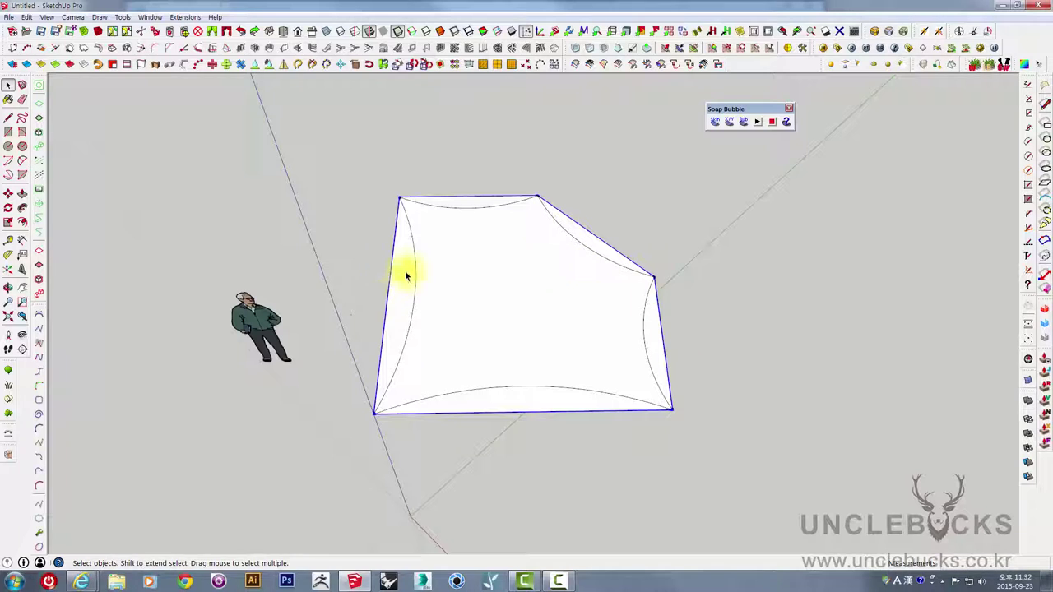
# Erase the five straight edges and delete the flat face, leaving only the arcs.
pyautogui.press('e')
pyautogui.click(390, 276)
pyautogui.click(473, 198)
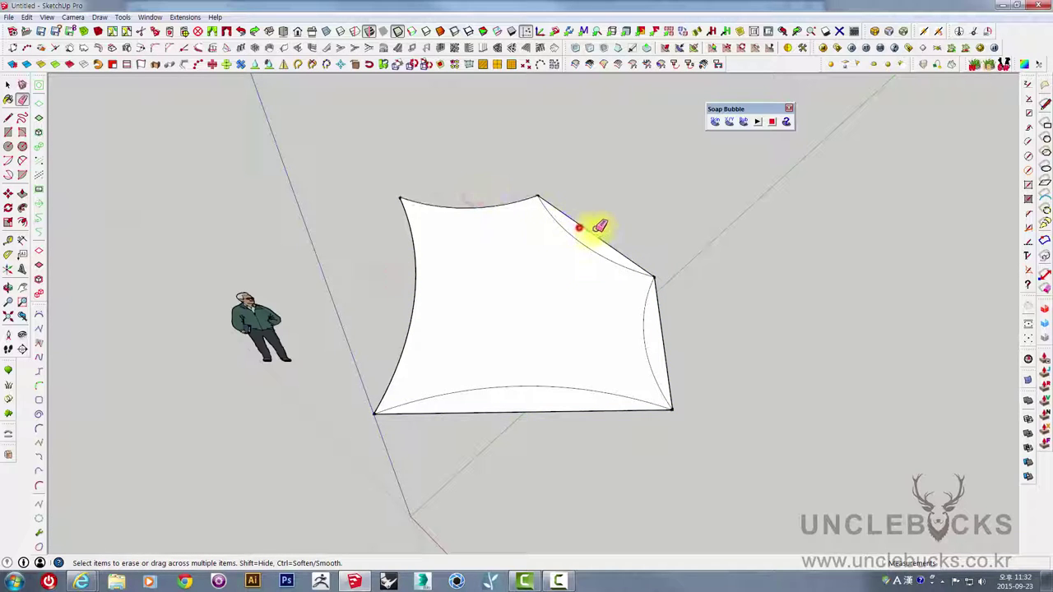
pyautogui.click(580, 228)
pyautogui.click(659, 330)
pyautogui.click(574, 403)
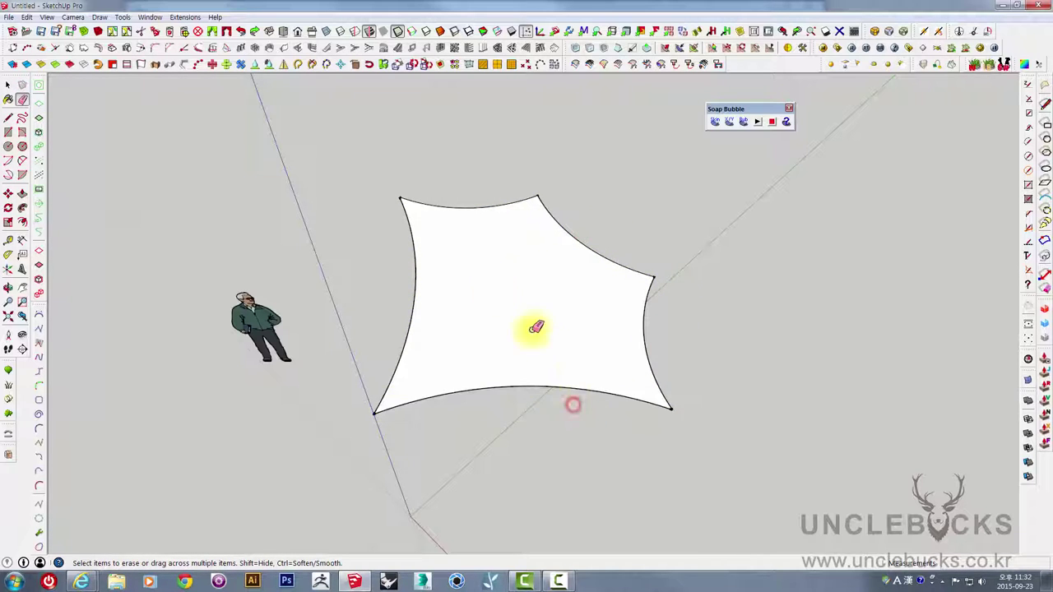
pyautogui.press('space')
pyautogui.click(489, 284)
pyautogui.moveTo(555, 323)
pyautogui.mouseDown(button='middle')
pyautogui.moveTo(470, 282)
pyautogui.moveTo(435, 318)
pyautogui.mouseUp(button='middle')
pyautogui.press('Delete')
pyautogui.moveTo(451, 362); pyautogui.dragTo(411, 260)
# Rotate two adjoining arcs about the top corner to tilt the outline out of plane.
pyautogui.moveTo(464, 252)
pyautogui.mouseDown(button='middle')
pyautogui.moveTo(499, 234)
pyautogui.moveTo(513, 278)
pyautogui.mouseUp(button='middle')
pyautogui.press('q')
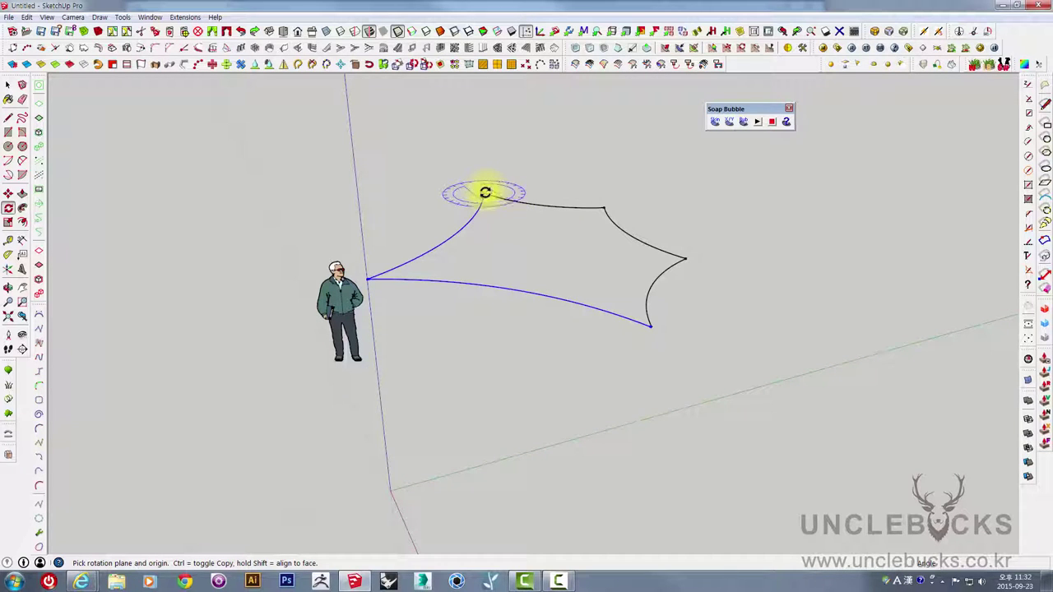
pyautogui.click(486, 193)
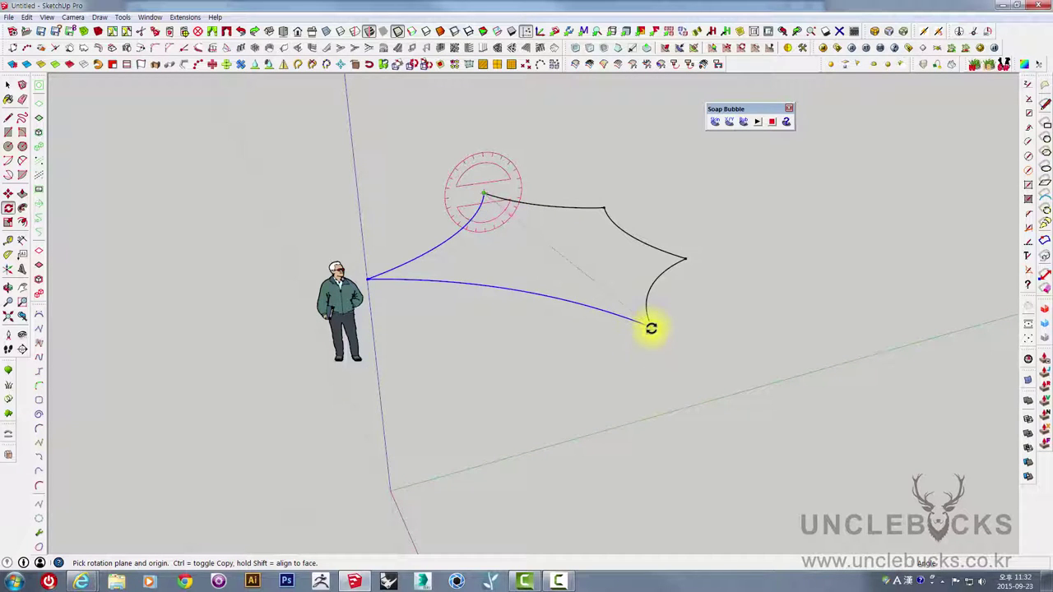
pyautogui.moveTo(651, 328); pyautogui.dragTo(506, 206)
pyautogui.click(444, 203)
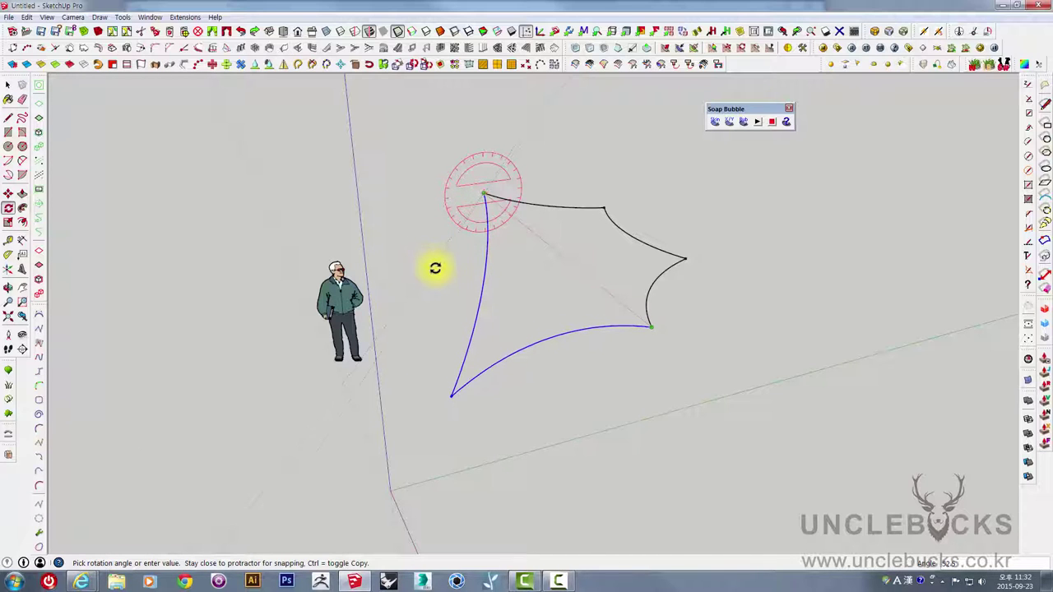
pyautogui.moveTo(435, 270)
pyautogui.mouseDown(button='middle')
pyautogui.moveTo(492, 265)
pyautogui.moveTo(545, 237)
pyautogui.moveTo(607, 301)
pyautogui.moveTo(675, 296)
pyautogui.moveTo(567, 302)
pyautogui.moveTo(731, 288)
pyautogui.moveTo(682, 320)
pyautogui.moveTo(743, 277)
pyautogui.moveTo(683, 278)
pyautogui.moveTo(640, 206)
pyautogui.moveTo(633, 159)
pyautogui.moveTo(536, 277)
pyautogui.moveTo(683, 310)
pyautogui.moveTo(799, 205)
pyautogui.mouseUp(button='middle')
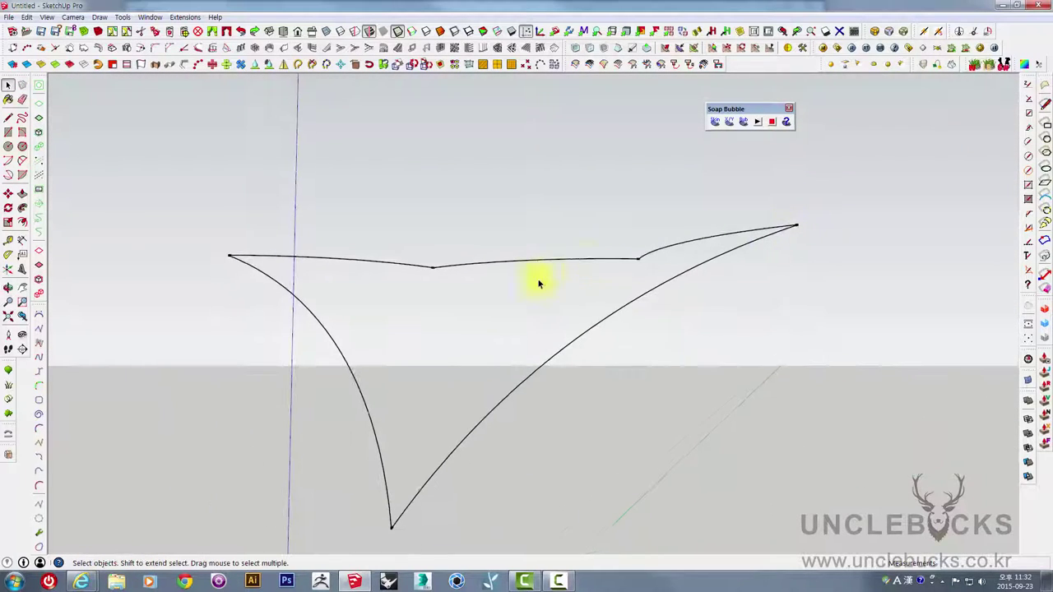
pyautogui.moveTo(538, 282)
pyautogui.mouseDown(button='middle')
pyautogui.moveTo(480, 251)
pyautogui.moveTo(501, 419)
pyautogui.moveTo(565, 405)
pyautogui.moveTo(439, 246)
pyautogui.mouseUp(button='middle')
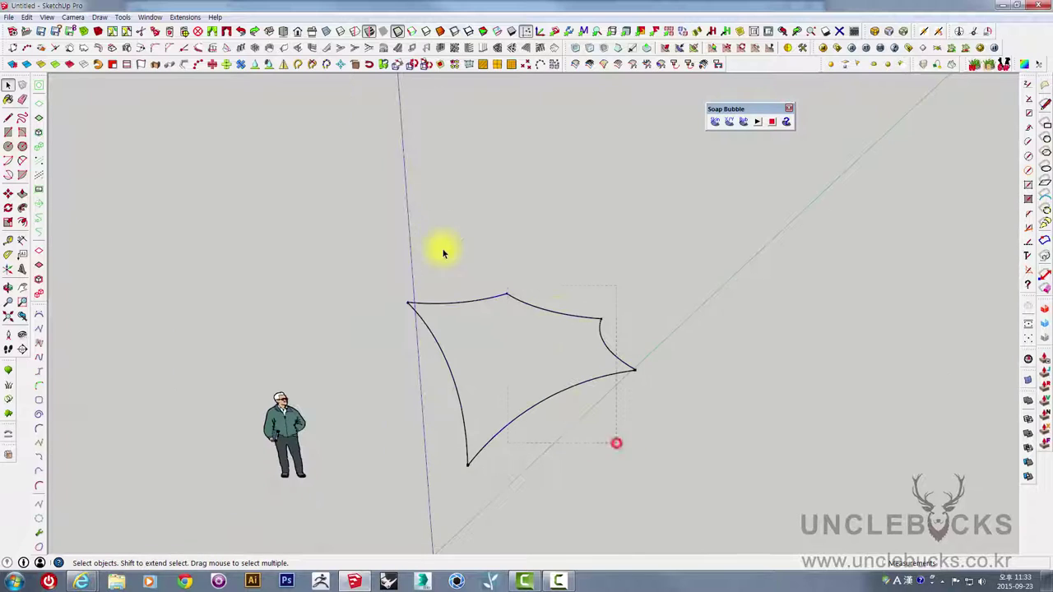
# Copy the warped curved outline beside the original with Move and Ctrl.
pyautogui.click(563, 321)
pyautogui.moveTo(563, 321)
pyautogui.mouseDown(button='middle')
pyautogui.moveTo(508, 282)
pyautogui.moveTo(625, 270)
pyautogui.mouseUp(button='middle')
pyautogui.press('m')
pyautogui.press('ctrl')
pyautogui.click(560, 198)
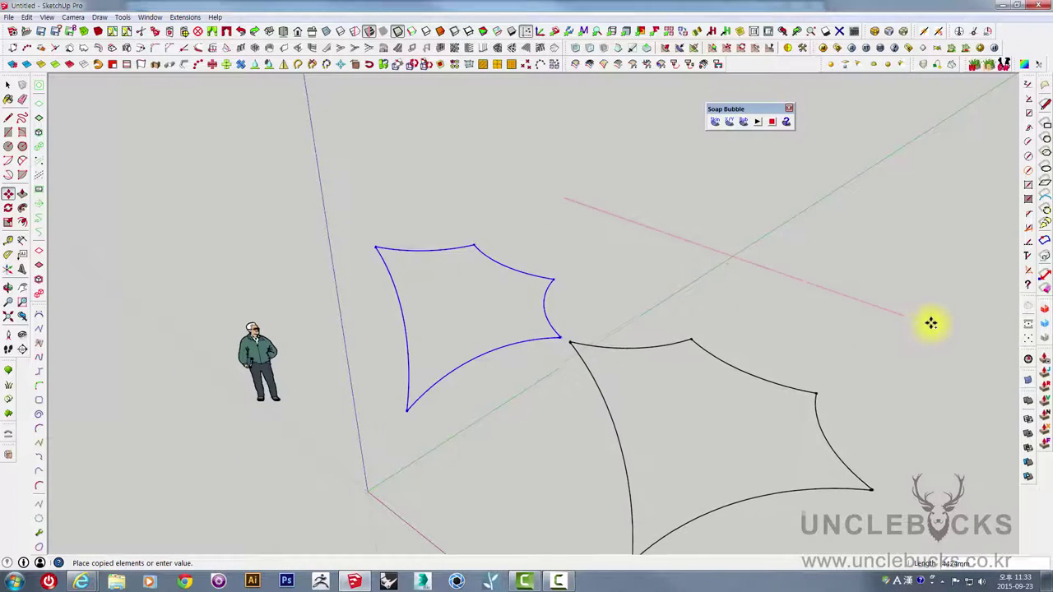
pyautogui.moveTo(933, 322)
pyautogui.mouseDown(button='middle')
pyautogui.moveTo(877, 289)
pyautogui.moveTo(889, 294)
pyautogui.moveTo(799, 353)
pyautogui.moveTo(828, 278)
pyautogui.moveTo(783, 411)
pyautogui.mouseUp(button='middle')
pyautogui.click(889, 294)
pyautogui.press('space')
# Generate a gridded soap skin on the outline, accepting the default net divisions.
pyautogui.moveTo(574, 236)
pyautogui.mouseDown(button='middle')
pyautogui.moveTo(689, 435)
pyautogui.moveTo(786, 171)
pyautogui.mouseUp(button='middle')
pyautogui.click(715, 121)
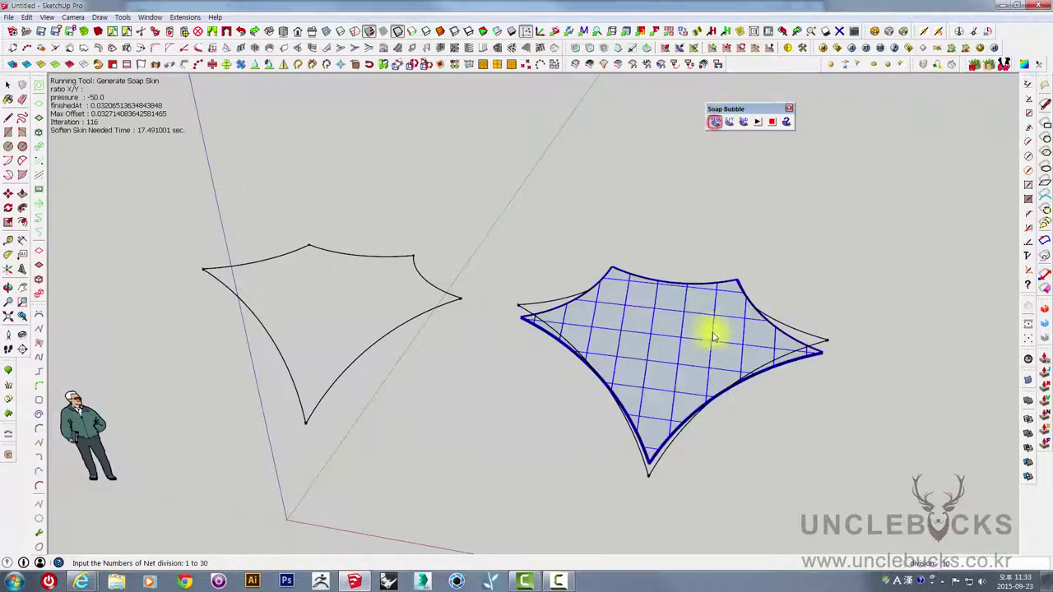
pyautogui.press('Return')
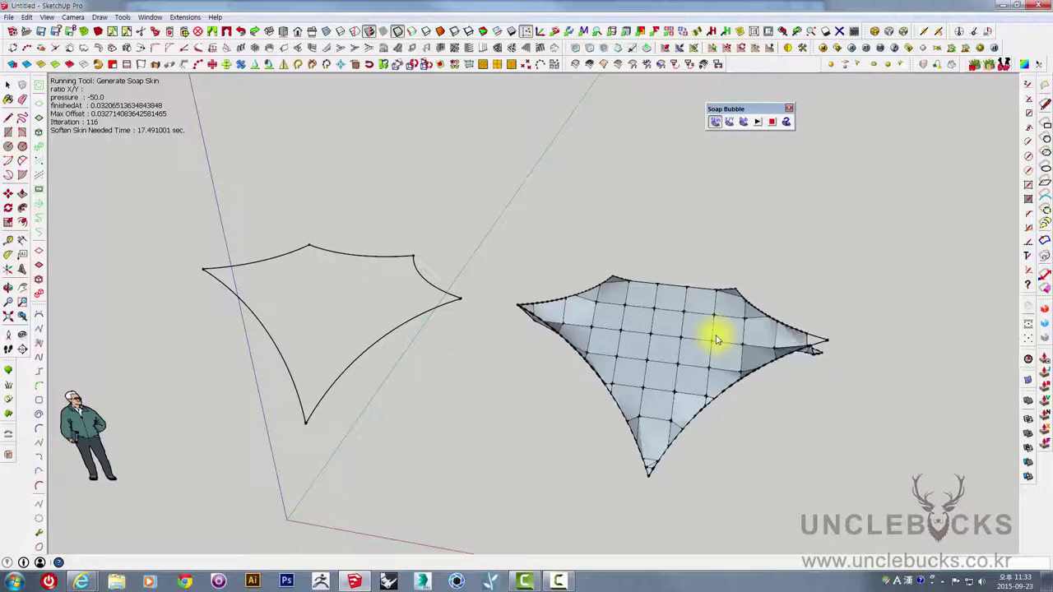
# Orbit and zoom around the relaxed, softened soap-skin membrane to inspect it.
pyautogui.moveTo(729, 370); pyautogui.dragTo(806, 306, button='middle')
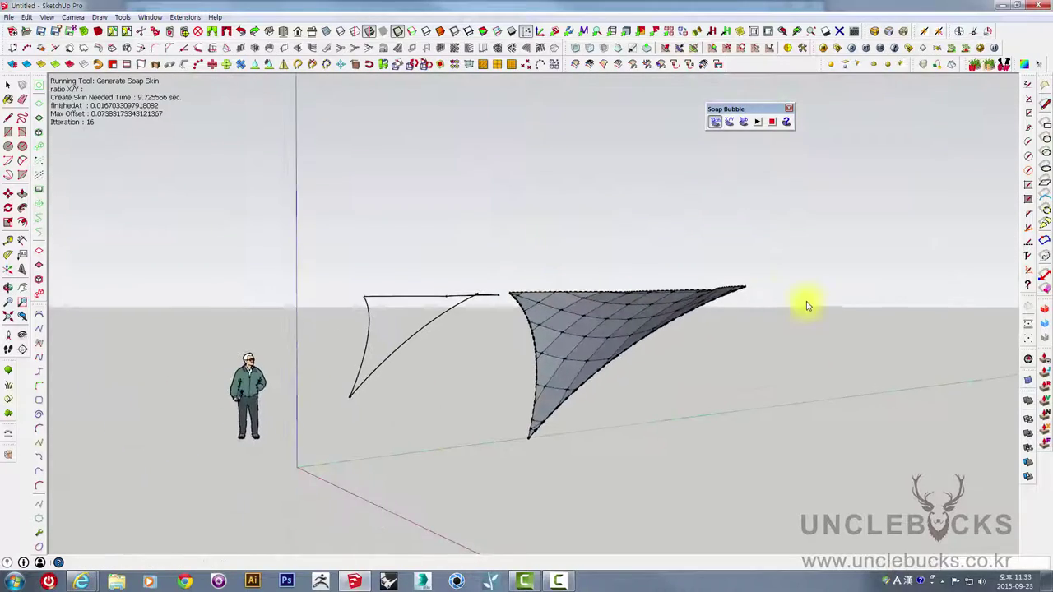
pyautogui.scroll(3, 717, 288)
pyautogui.scroll(3, 670, 302)
pyautogui.scroll(2, 724, 259)
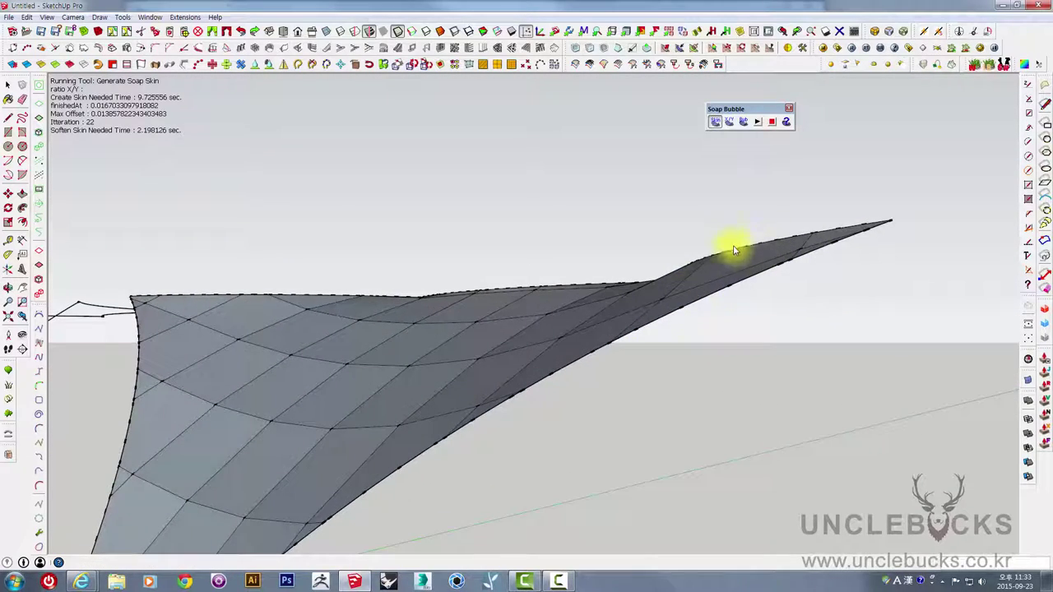
pyautogui.moveTo(675, 278); pyautogui.dragTo(700, 285, button='middle')
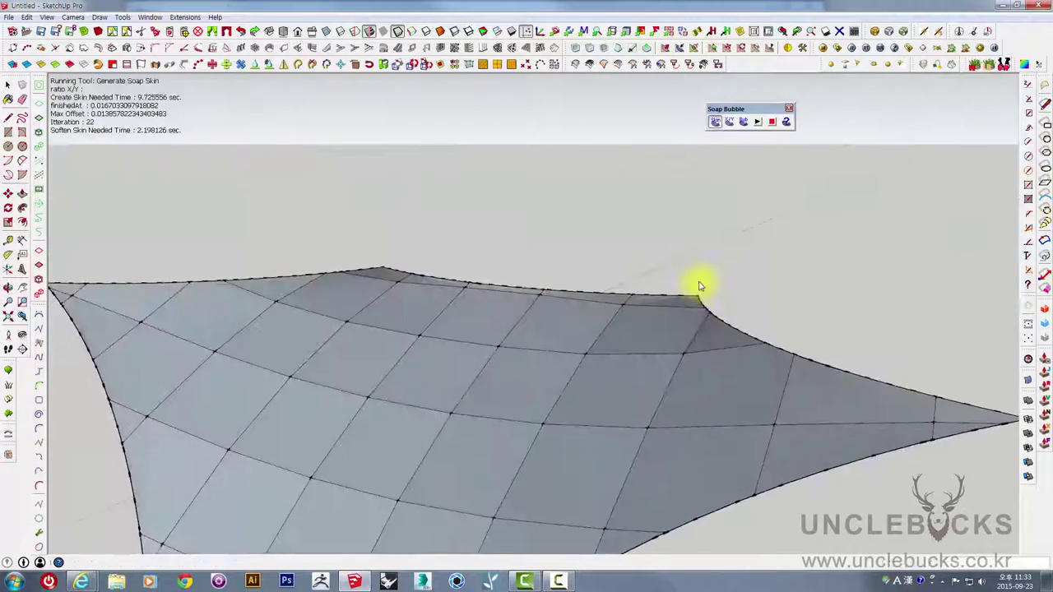
pyautogui.scroll(-2, 706, 304)
pyautogui.scroll(-1, 762, 320)
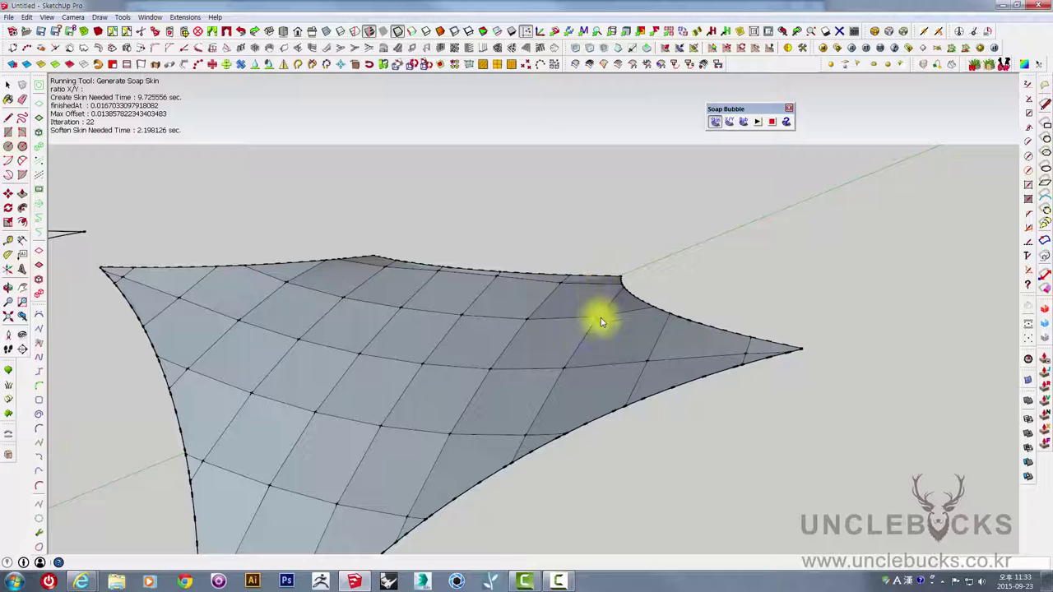
pyautogui.moveTo(737, 351)
pyautogui.mouseDown(button='middle')
pyautogui.moveTo(736, 272)
pyautogui.moveTo(856, 257)
pyautogui.moveTo(753, 341)
pyautogui.mouseUp(button='middle')
pyautogui.moveTo(576, 277)
pyautogui.mouseDown(button='middle')
pyautogui.moveTo(576, 313)
pyautogui.moveTo(531, 401)
pyautogui.moveTo(682, 271)
pyautogui.mouseUp(button='middle')
pyautogui.scroll(-3, 500, 392)
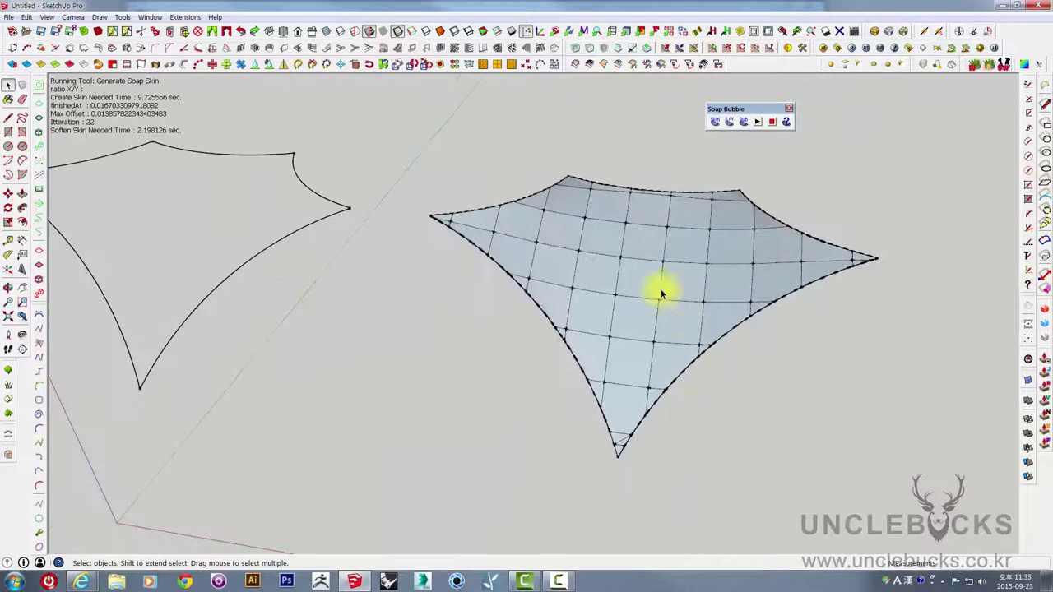
# Delete the soap-skin membrane, leaving only its curved outline.
pyautogui.click(661, 293)
pyautogui.scroll(-2, 546, 266)
pyautogui.moveTo(545, 266)
pyautogui.mouseDown(button='middle')
pyautogui.moveTo(630, 287)
pyautogui.moveTo(751, 377)
pyautogui.mouseUp(button='middle')
pyautogui.press('Delete')
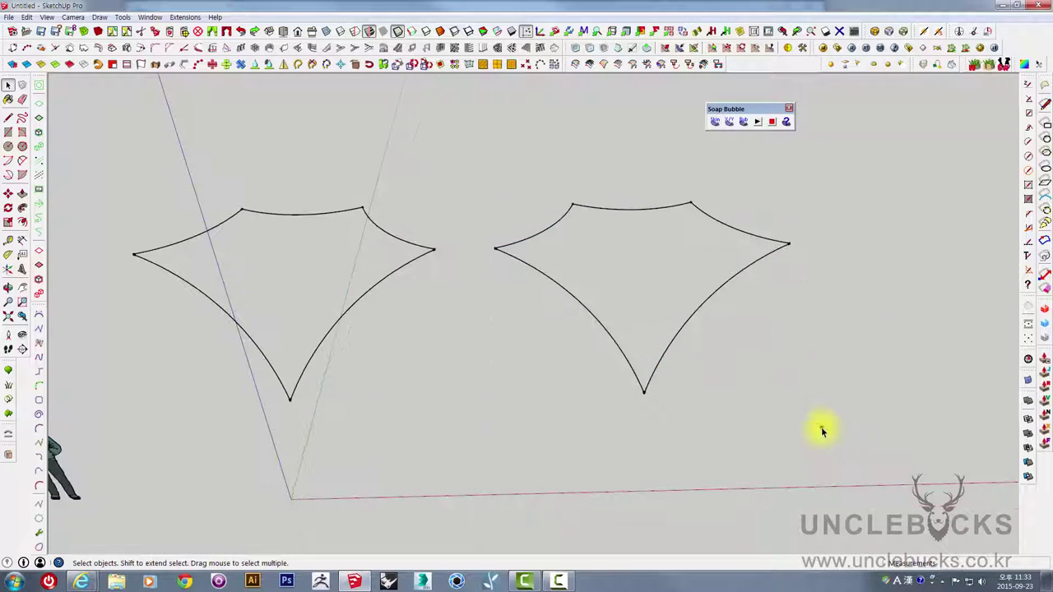
pyautogui.moveTo(522, 174); pyautogui.dragTo(381, 235, button='middle')
pyautogui.scroll(2, 447, 177)
pyautogui.scroll(3, 444, 230)
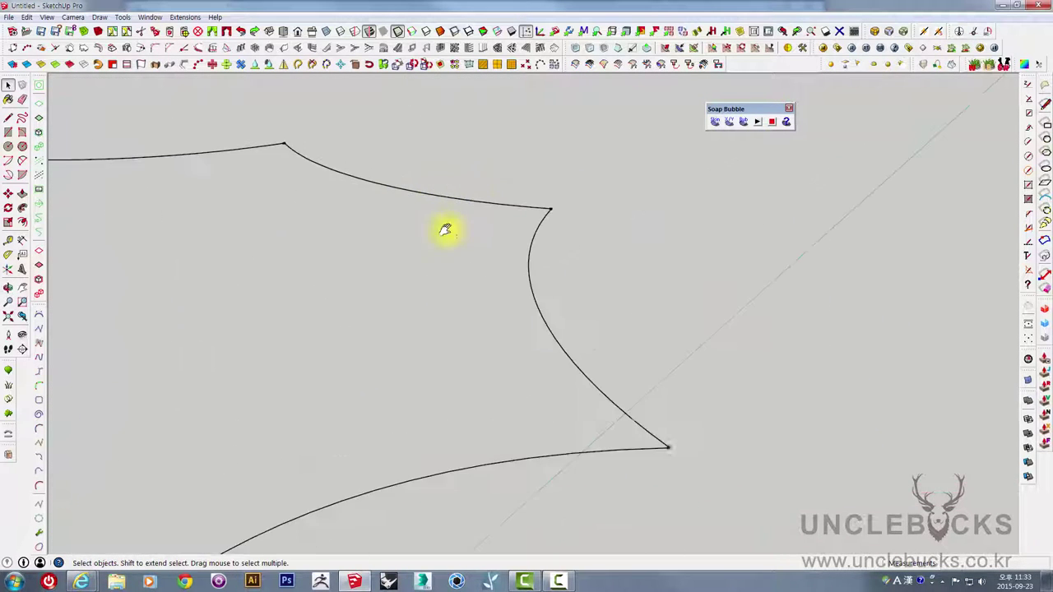
pyautogui.moveTo(444, 230)
pyautogui.keyDown('shift'); pyautogui.mouseDown(button='middle')
pyautogui.moveTo(541, 236)
pyautogui.moveTo(470, 200)
pyautogui.moveTo(497, 271)
pyautogui.moveTo(625, 274)
pyautogui.moveTo(706, 313)
pyautogui.moveTo(700, 329)
pyautogui.mouseUp(button='middle'); pyautogui.keyUp('shift')
# Select one curved edge and set its rotation centre at the curve's corner.
pyautogui.click(633, 274)
pyautogui.press('q')
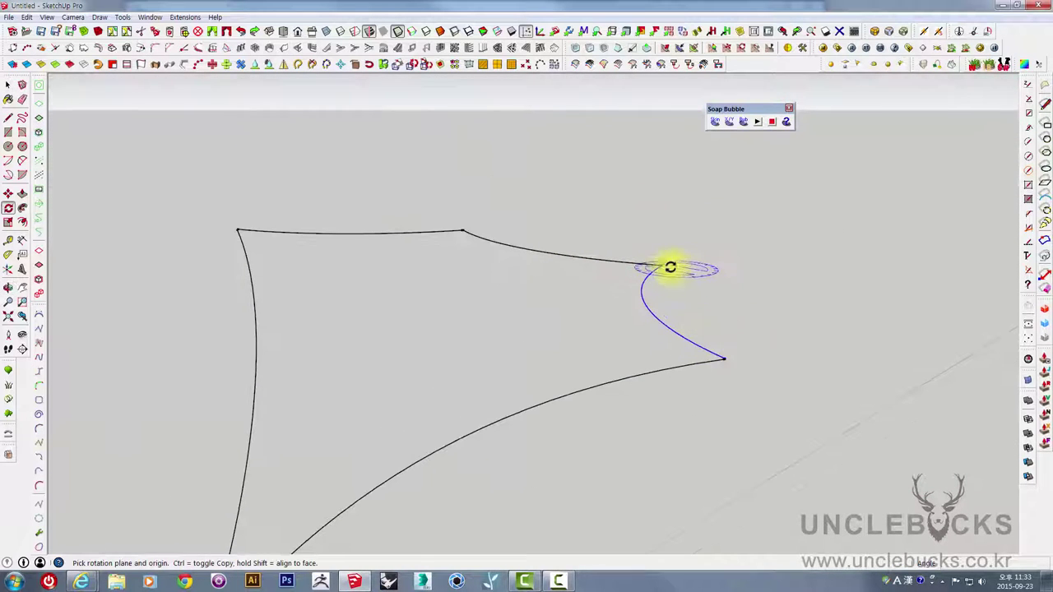
pyautogui.click(662, 265)
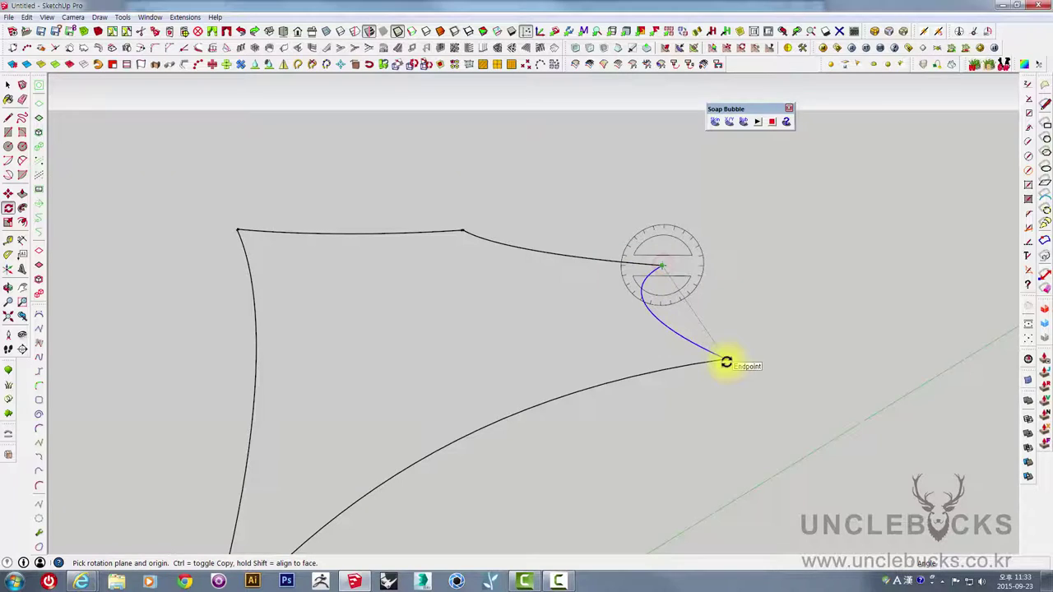
pyautogui.click(726, 362)
pyautogui.moveTo(618, 302); pyautogui.dragTo(637, 261, button='middle')
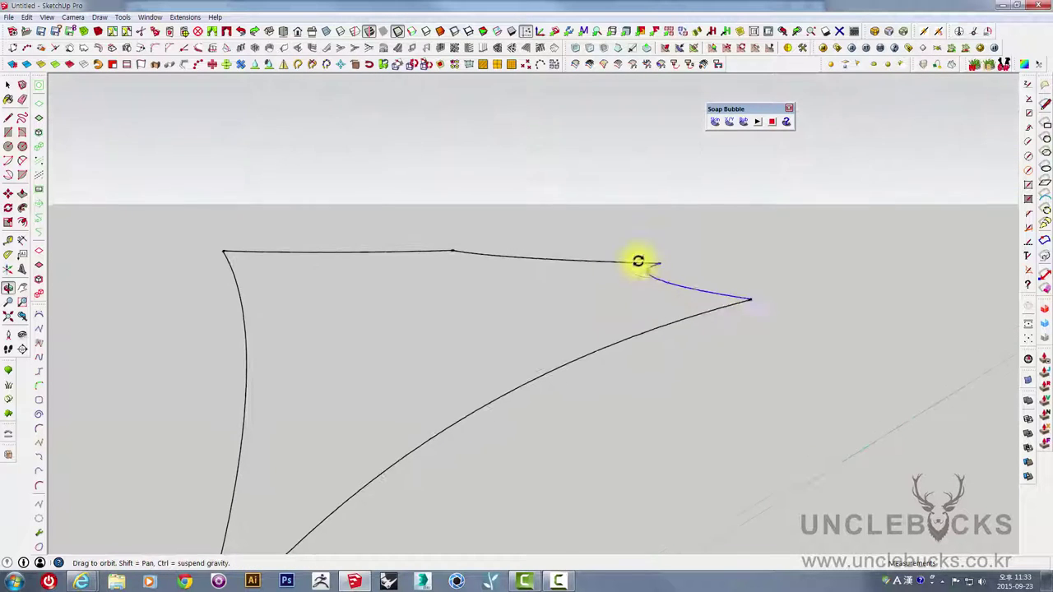
pyautogui.click(651, 277)
pyautogui.moveTo(562, 285); pyautogui.dragTo(543, 255, button='middle')
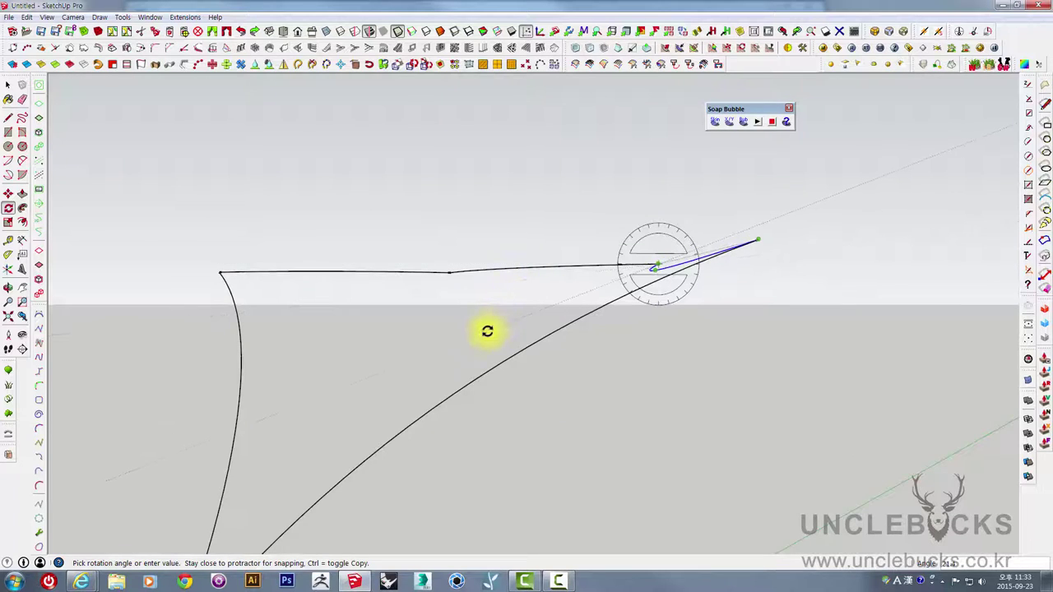
pyautogui.moveTo(484, 328)
pyautogui.mouseDown(button='middle')
pyautogui.moveTo(452, 312)
pyautogui.moveTo(502, 364)
pyautogui.moveTo(565, 313)
pyautogui.moveTo(470, 312)
pyautogui.moveTo(609, 273)
pyautogui.moveTo(698, 271)
pyautogui.moveTo(760, 245)
pyautogui.moveTo(656, 299)
pyautogui.moveTo(674, 285)
pyautogui.moveTo(671, 271)
pyautogui.mouseUp(button='middle')
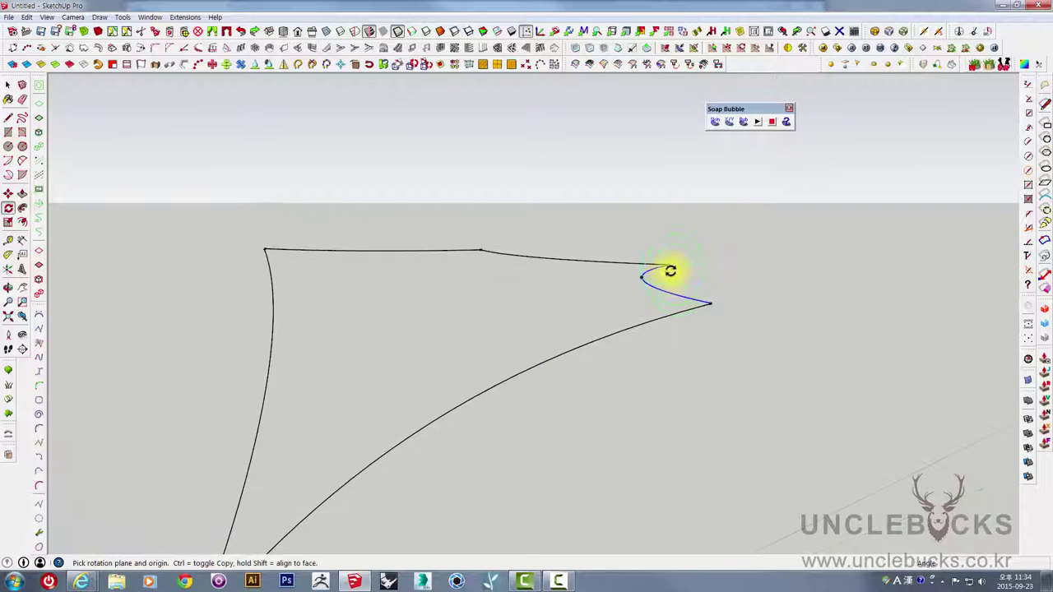
# Rotate the curve up out of the ground plane and commit it.
pyautogui.moveTo(717, 304); pyautogui.dragTo(586, 292)
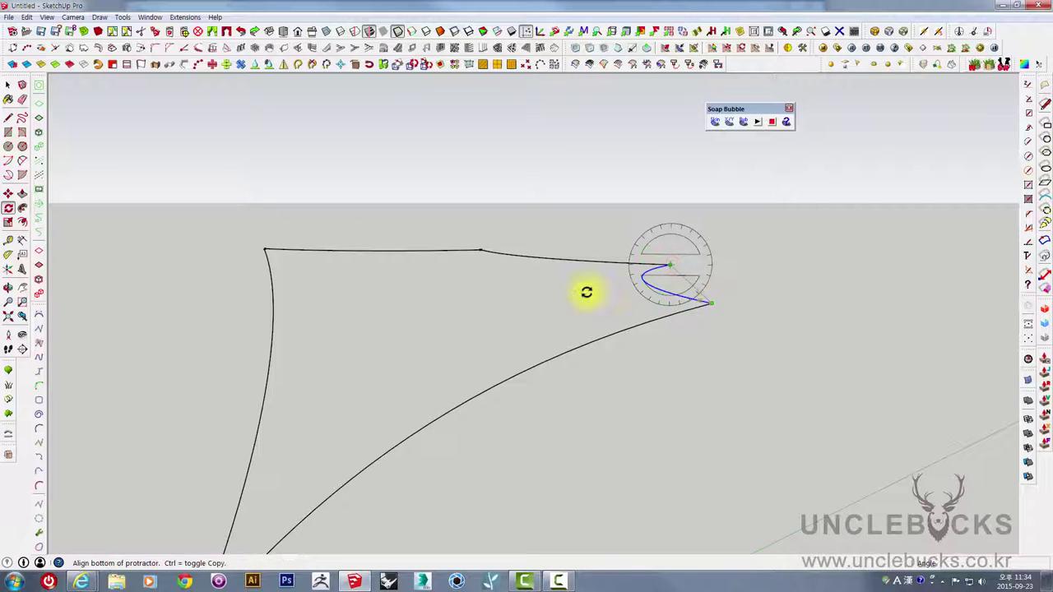
pyautogui.click(643, 281)
pyautogui.moveTo(549, 292); pyautogui.dragTo(504, 290, button='middle')
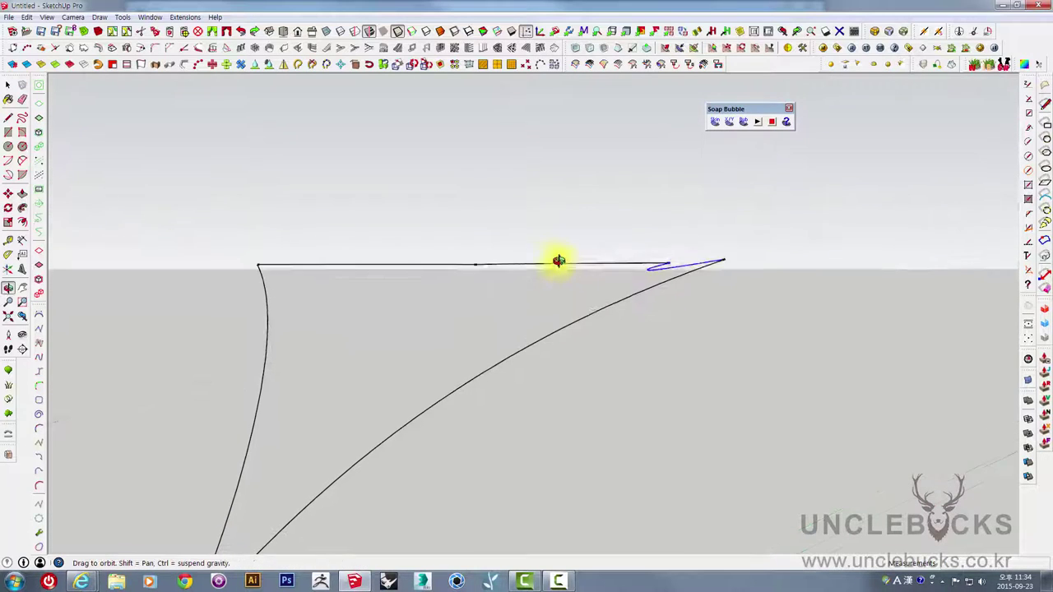
pyautogui.click(488, 313)
pyautogui.moveTo(487, 313)
pyautogui.mouseDown(button='middle')
pyautogui.moveTo(752, 359)
pyautogui.moveTo(616, 269)
pyautogui.moveTo(339, 201)
pyautogui.moveTo(483, 265)
pyautogui.moveTo(665, 320)
pyautogui.moveTo(440, 341)
pyautogui.moveTo(630, 301)
pyautogui.moveTo(823, 281)
pyautogui.mouseUp(button='middle')
pyautogui.moveTo(875, 228)
pyautogui.mouseDown(button='middle')
pyautogui.moveTo(864, 269)
pyautogui.moveTo(876, 175)
pyautogui.mouseUp(button='middle')
pyautogui.press('q')
pyautogui.moveTo(817, 231); pyautogui.dragTo(473, 505)
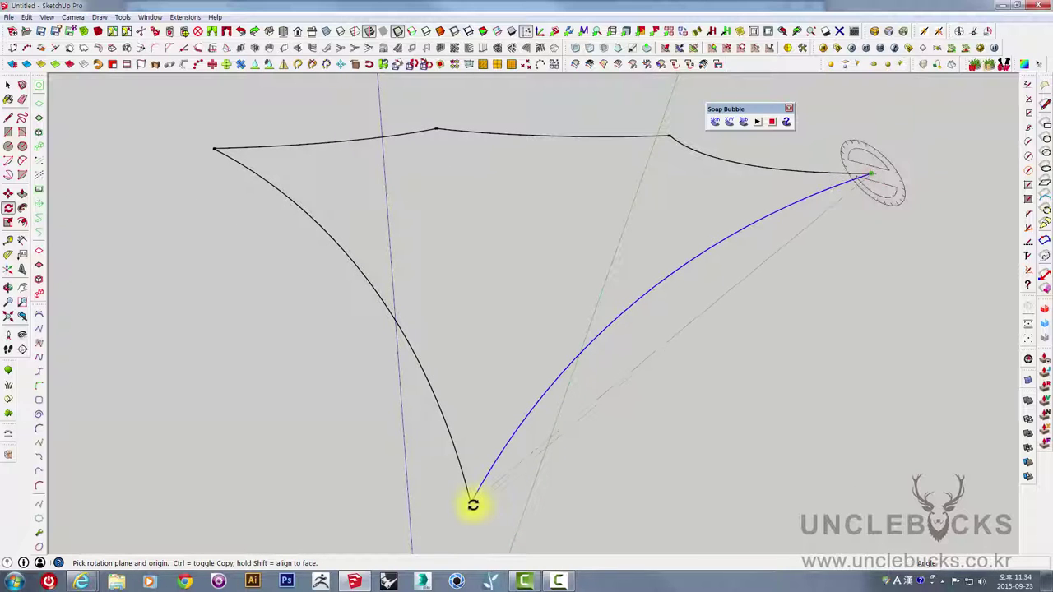
# Orbit around the sketch to look at the outline's right corner.
pyautogui.moveTo(606, 305)
pyautogui.mouseDown(button='middle')
pyautogui.moveTo(846, 205)
pyautogui.moveTo(632, 256)
pyautogui.moveTo(634, 190)
pyautogui.mouseUp(button='middle')
pyautogui.moveTo(427, 191)
pyautogui.mouseDown()
pyautogui.moveTo(246, 238)
pyautogui.moveTo(301, 411)
pyautogui.mouseUp()
pyautogui.moveTo(647, 313)
pyautogui.mouseDown()
pyautogui.moveTo(311, 324)
pyautogui.moveTo(275, 291)
pyautogui.moveTo(416, 301)
pyautogui.mouseUp()
pyautogui.moveTo(536, 302)
pyautogui.mouseDown()
pyautogui.moveTo(482, 364)
pyautogui.moveTo(532, 333)
pyautogui.mouseUp()
pyautogui.press('q')
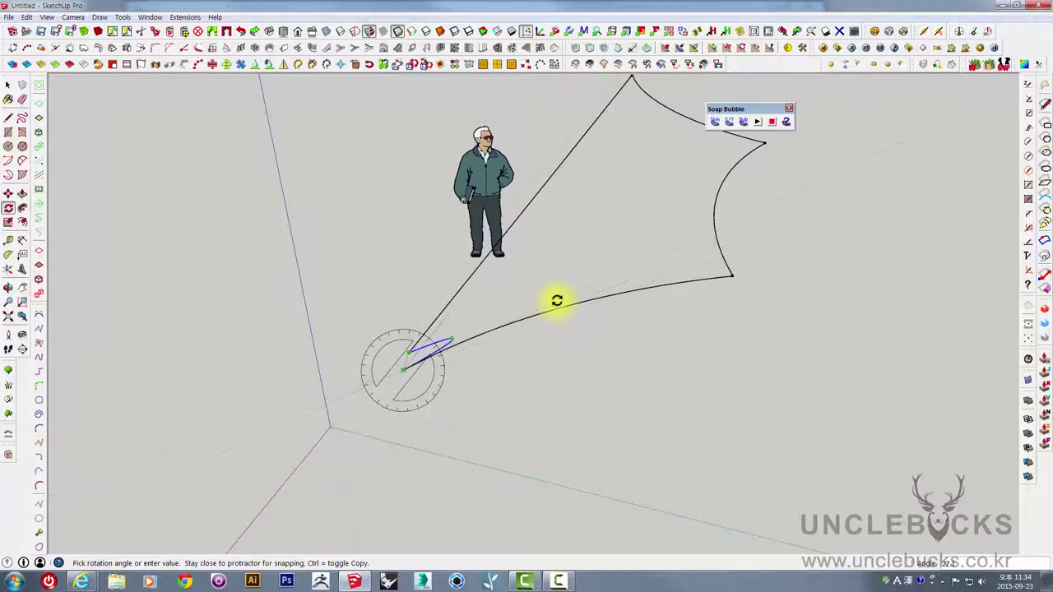
pyautogui.press('o')
pyautogui.moveTo(525, 316)
pyautogui.mouseDown()
pyautogui.moveTo(724, 291)
pyautogui.moveTo(722, 151)
pyautogui.moveTo(604, 179)
pyautogui.moveTo(519, 225)
pyautogui.moveTo(557, 242)
pyautogui.moveTo(590, 213)
pyautogui.moveTo(828, 156)
pyautogui.moveTo(812, 173)
pyautogui.moveTo(705, 176)
pyautogui.moveTo(697, 191)
pyautogui.mouseUp()
pyautogui.press('space')
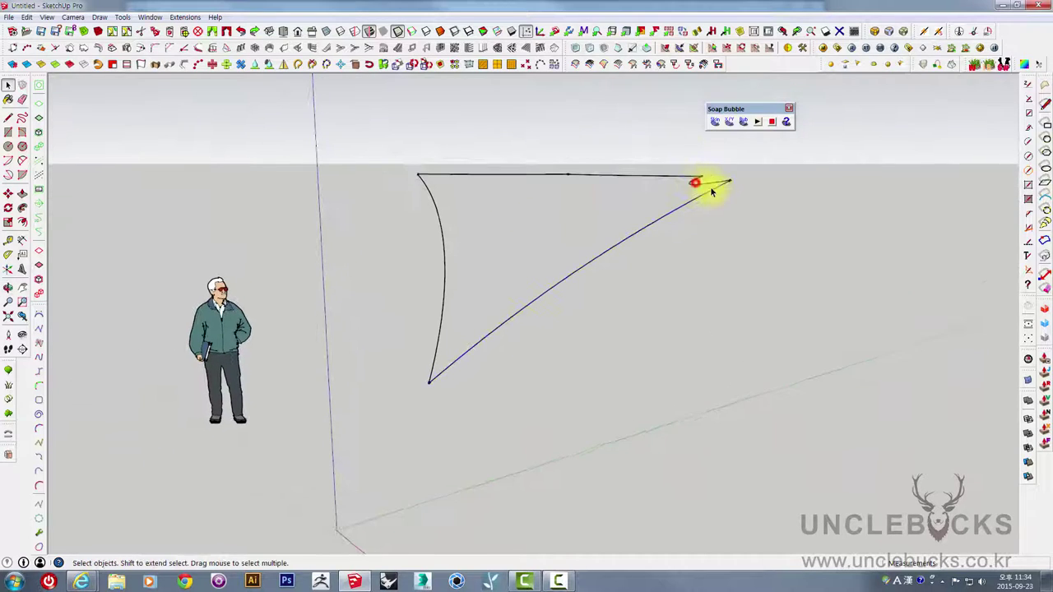
pyautogui.moveTo(713, 191); pyautogui.dragTo(680, 213, button='middle')
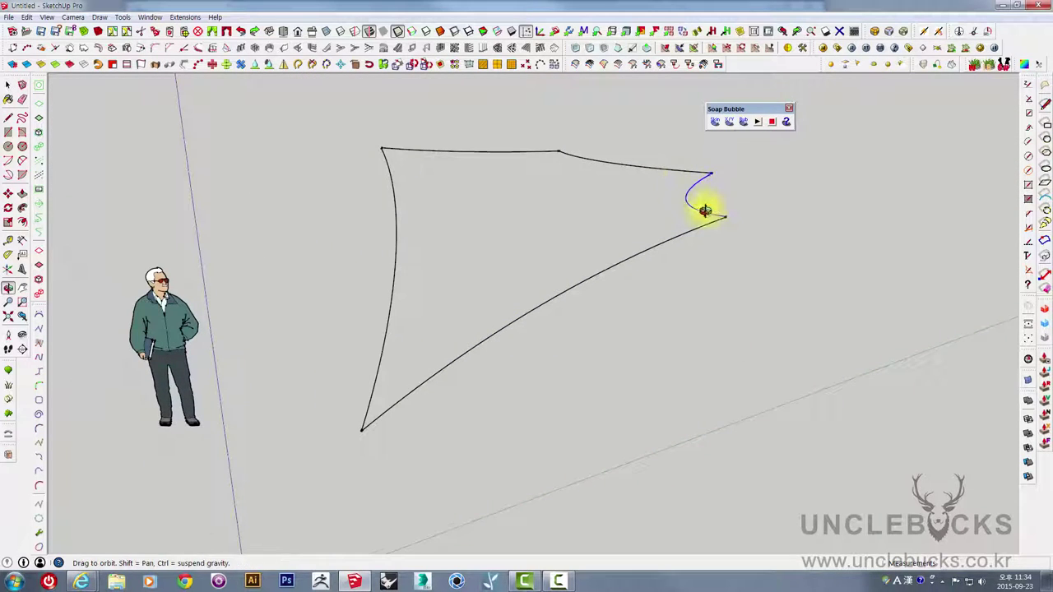
pyautogui.moveTo(705, 210)
pyautogui.mouseDown()
pyautogui.moveTo(712, 176)
pyautogui.moveTo(736, 198)
pyautogui.moveTo(720, 181)
pyautogui.mouseUp()
# Rotate another curved edge about its end point to tilt it as the fourth side.
pyautogui.press('q')
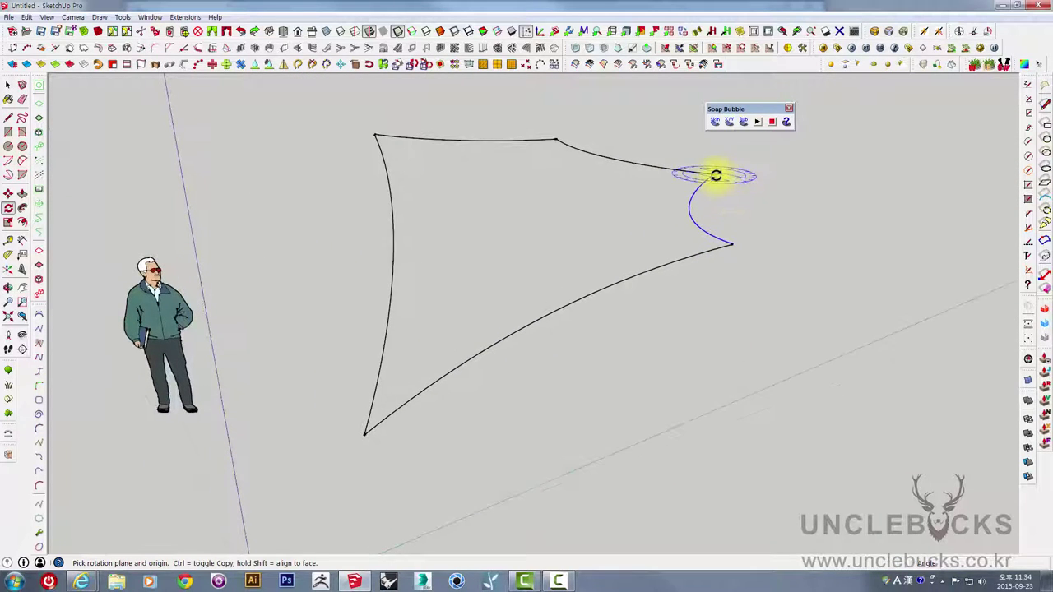
pyautogui.click(716, 175)
pyautogui.click(691, 214)
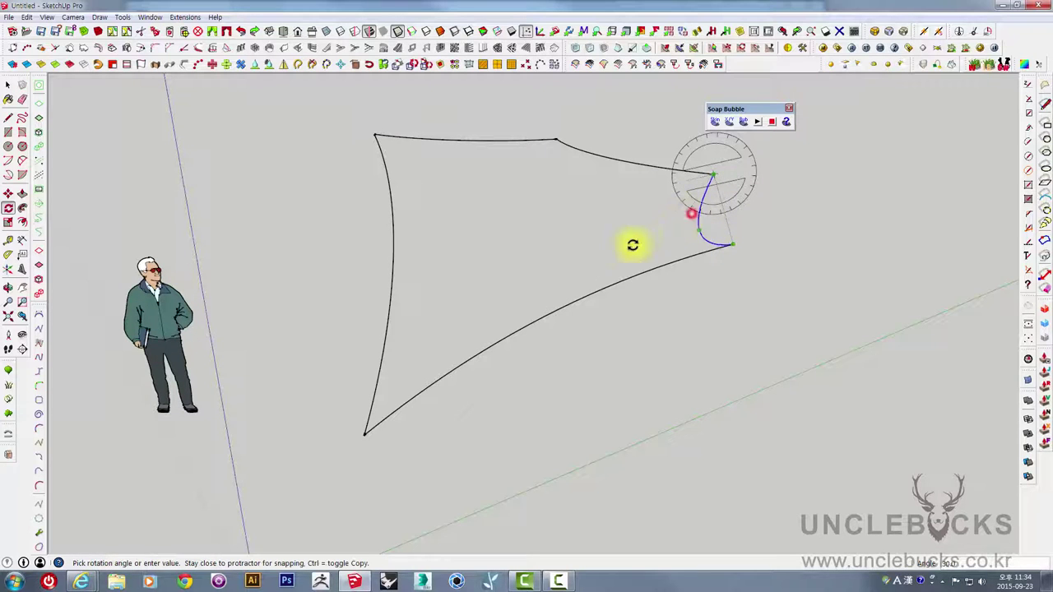
pyautogui.moveTo(535, 319)
pyautogui.mouseDown(button='middle')
pyautogui.moveTo(576, 228)
pyautogui.moveTo(535, 246)
pyautogui.mouseUp(button='middle')
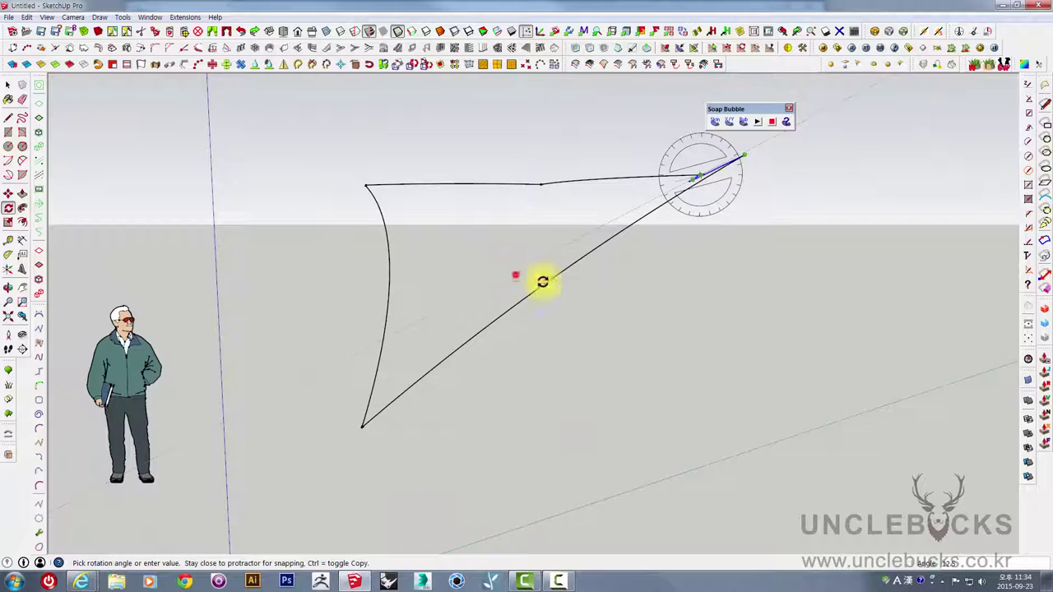
pyautogui.moveTo(543, 282); pyautogui.dragTo(744, 287, button='middle')
pyautogui.click(774, 256)
pyautogui.press('space')
pyautogui.moveTo(665, 278)
pyautogui.mouseDown(button='middle')
pyautogui.moveTo(793, 340)
pyautogui.moveTo(571, 238)
pyautogui.mouseUp(button='middle')
pyautogui.moveTo(574, 161)
pyautogui.mouseDown(button='middle')
pyautogui.moveTo(748, 336)
pyautogui.moveTo(395, 209)
pyautogui.moveTo(396, 171)
pyautogui.mouseUp(button='middle')
pyautogui.moveTo(571, 271); pyautogui.dragTo(642, 318, button='middle')
# Rotate a further curve about its lower end, then select the left curve.
pyautogui.press('a')
pyautogui.moveTo(668, 360); pyautogui.dragTo(675, 404, button='middle')
pyautogui.press('q')
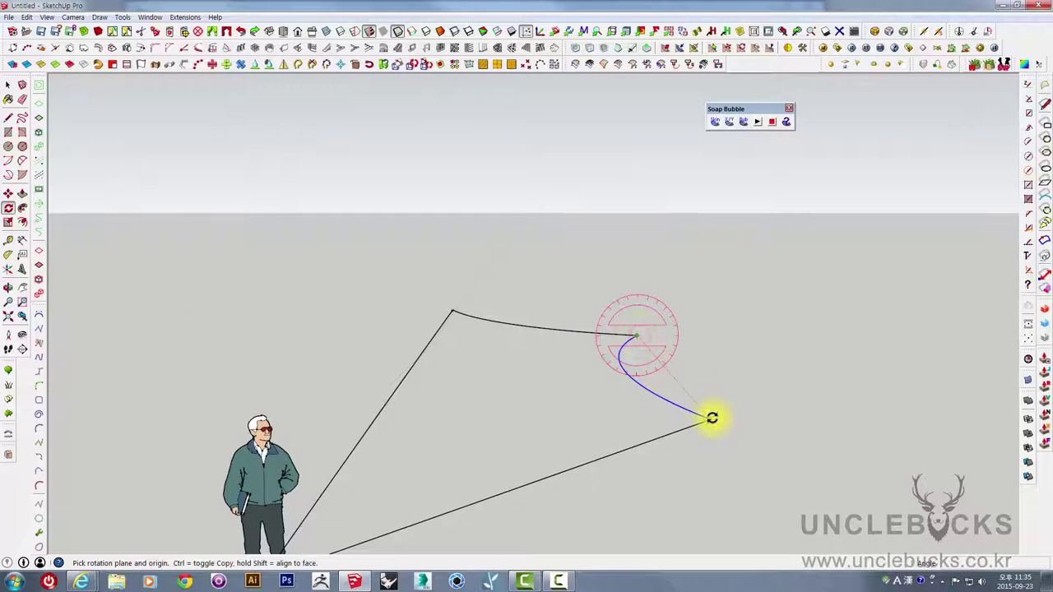
pyautogui.moveTo(712, 418); pyautogui.dragTo(622, 363)
pyautogui.click(623, 362)
pyautogui.moveTo(622, 363)
pyautogui.mouseDown(button='middle')
pyautogui.moveTo(612, 339)
pyautogui.moveTo(564, 322)
pyautogui.moveTo(539, 339)
pyautogui.mouseUp(button='middle')
pyautogui.moveTo(498, 381); pyautogui.dragTo(468, 380, button='middle')
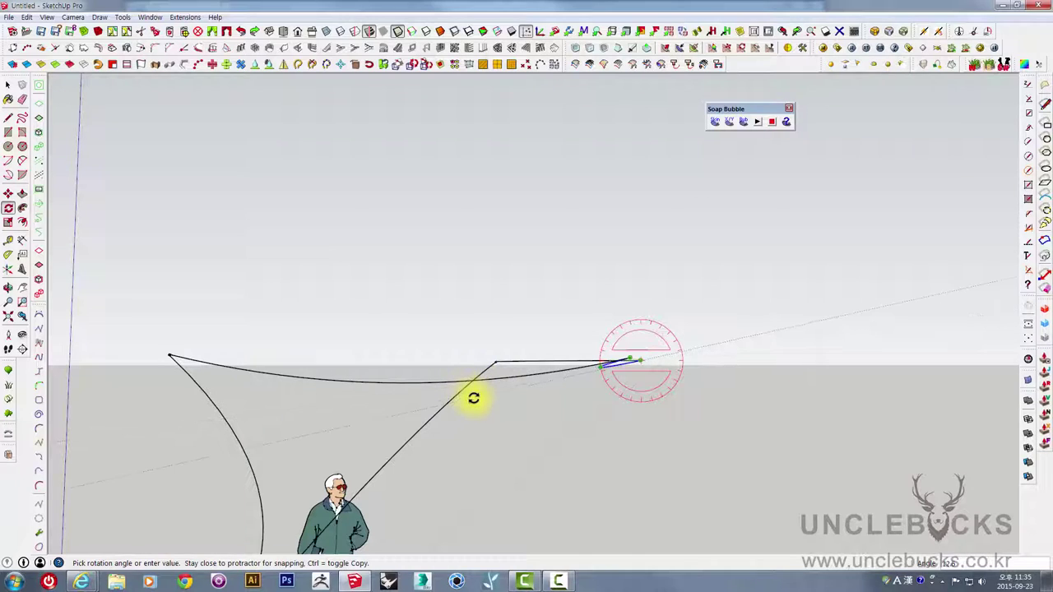
pyautogui.click(473, 399)
pyautogui.moveTo(560, 353)
pyautogui.mouseDown(button='middle')
pyautogui.moveTo(870, 425)
pyautogui.moveTo(724, 357)
pyautogui.moveTo(603, 418)
pyautogui.moveTo(542, 339)
pyautogui.mouseUp(button='middle')
pyautogui.press('space')
pyautogui.click(485, 317)
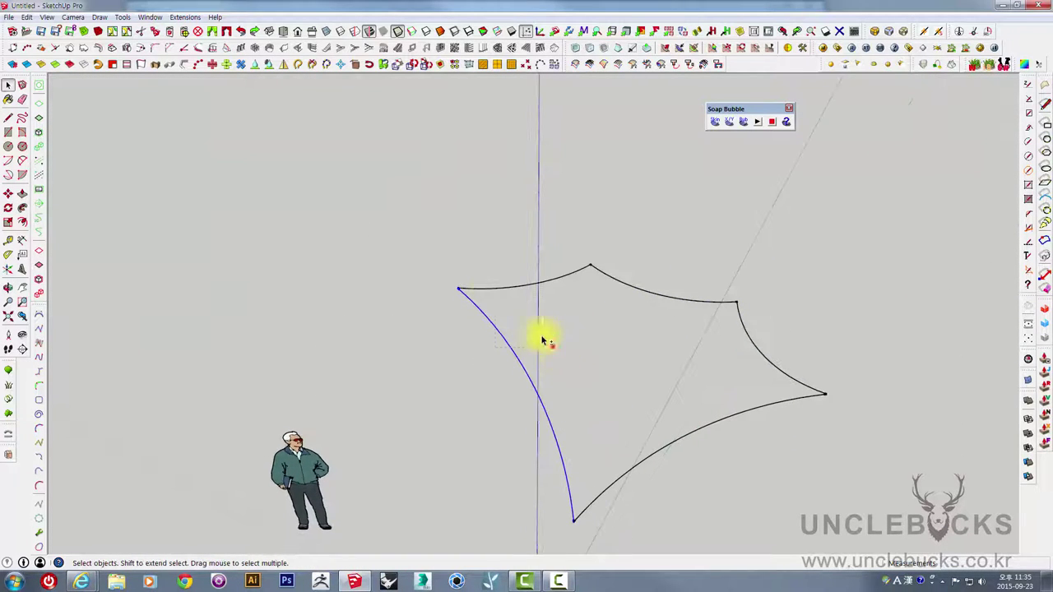
# Delete the left curve and mirror the remaining curves across a two-point line.
pyautogui.press('Delete')
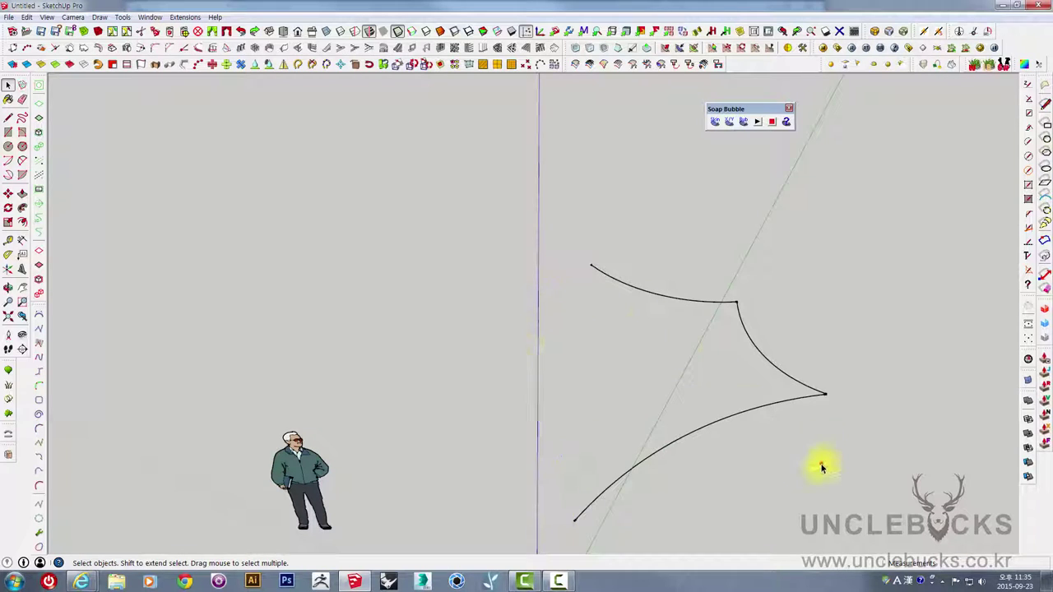
pyautogui.click(757, 416)
pyautogui.moveTo(696, 371); pyautogui.dragTo(514, 366, button='middle')
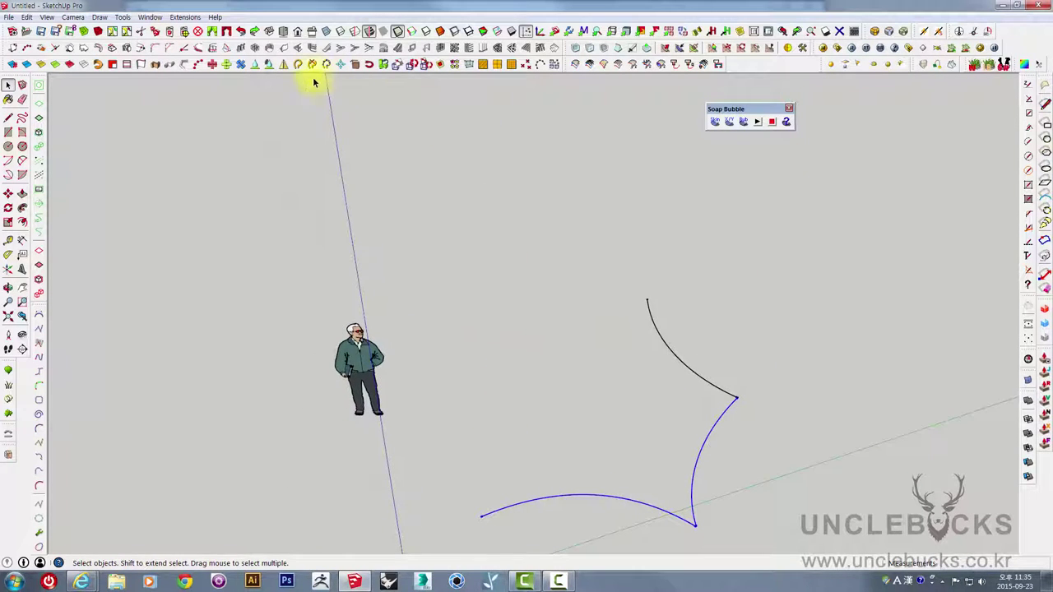
pyautogui.click(284, 66)
pyautogui.click(478, 518)
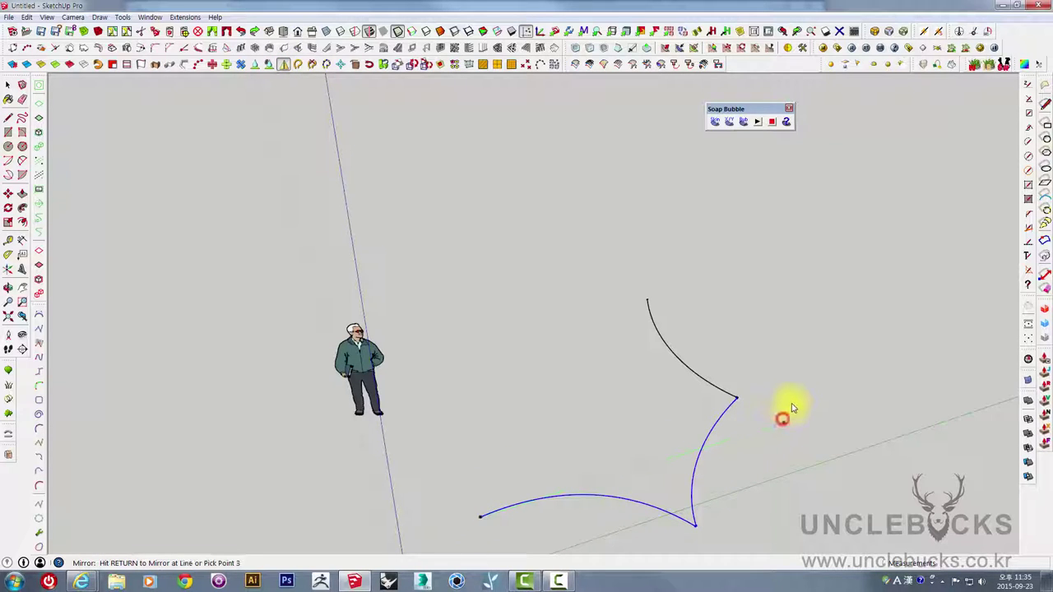
pyautogui.click(811, 316)
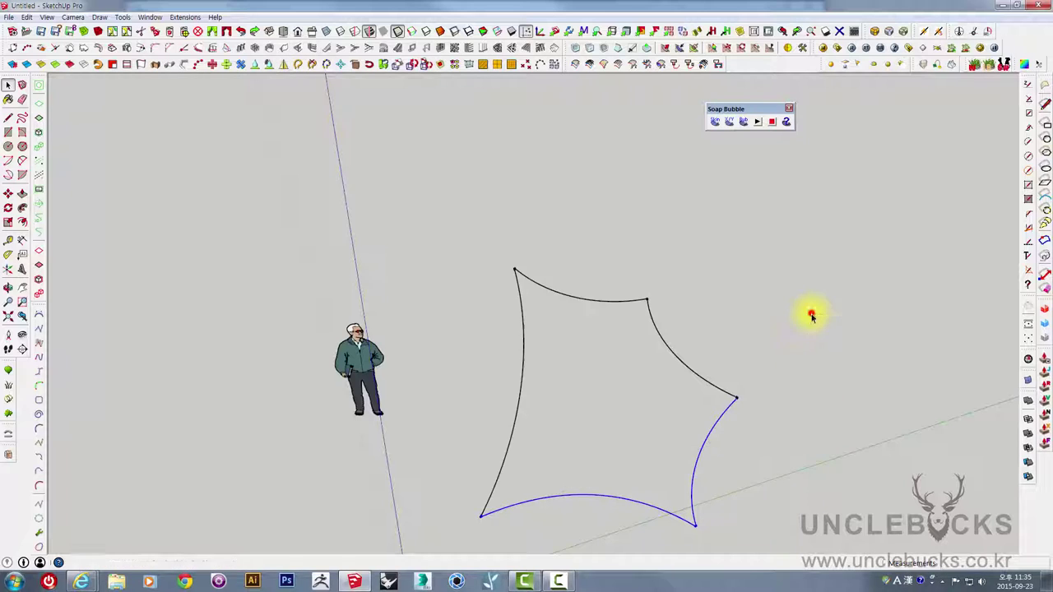
pyautogui.moveTo(739, 368)
pyautogui.mouseDown(button='middle')
pyautogui.moveTo(535, 388)
pyautogui.moveTo(679, 236)
pyautogui.moveTo(609, 223)
pyautogui.moveTo(344, 256)
pyautogui.moveTo(337, 404)
pyautogui.mouseUp(button='middle')
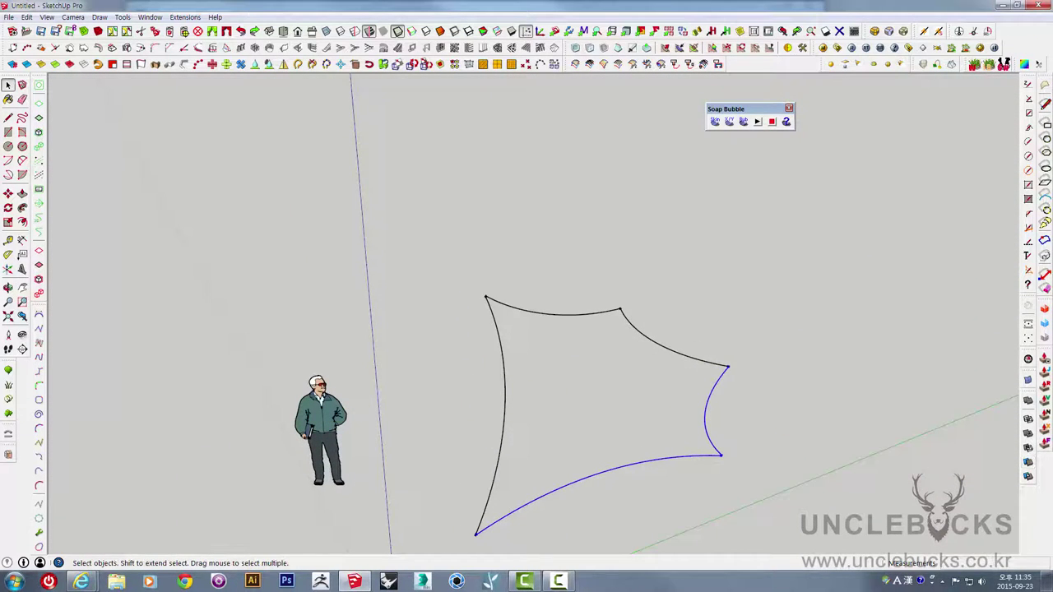
pyautogui.click(715, 121)
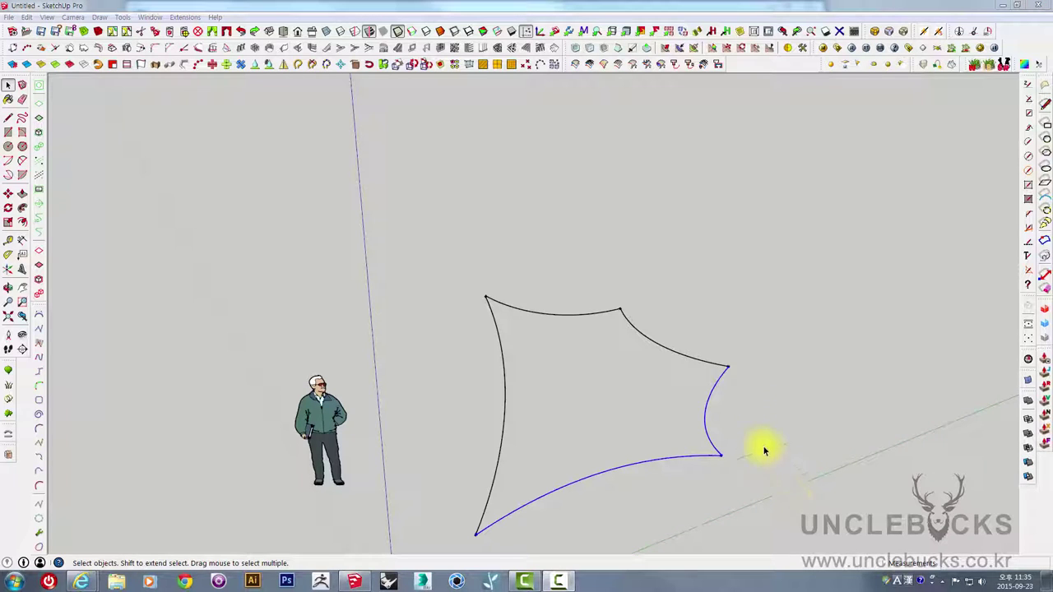
pyautogui.moveTo(762, 445)
pyautogui.mouseDown(button='middle')
pyautogui.moveTo(724, 279)
pyautogui.moveTo(863, 219)
pyautogui.moveTo(685, 288)
pyautogui.moveTo(834, 313)
pyautogui.moveTo(814, 438)
pyautogui.mouseUp(button='middle')
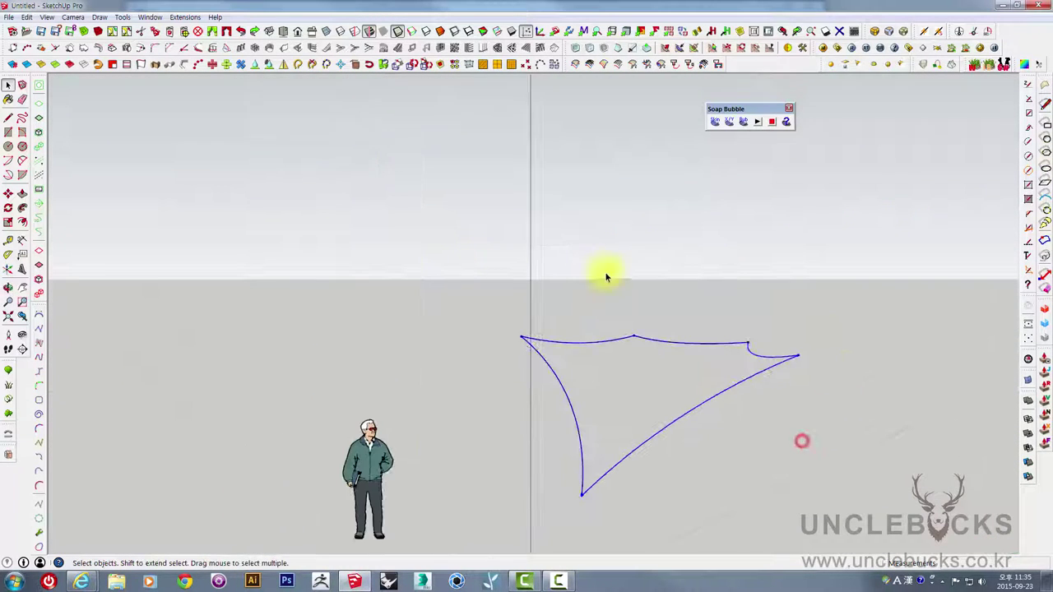
pyautogui.moveTo(605, 276); pyautogui.dragTo(696, 352, button='middle')
# Generate a soap skin inside the boundary with 30 net divisions.
pyautogui.click(716, 123)
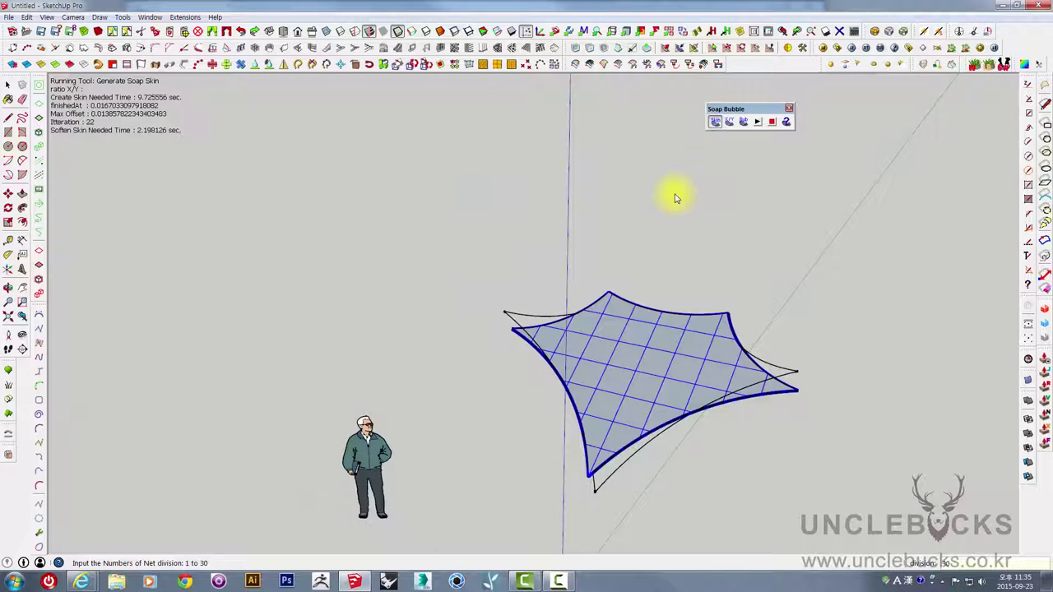
pyautogui.press('Return')
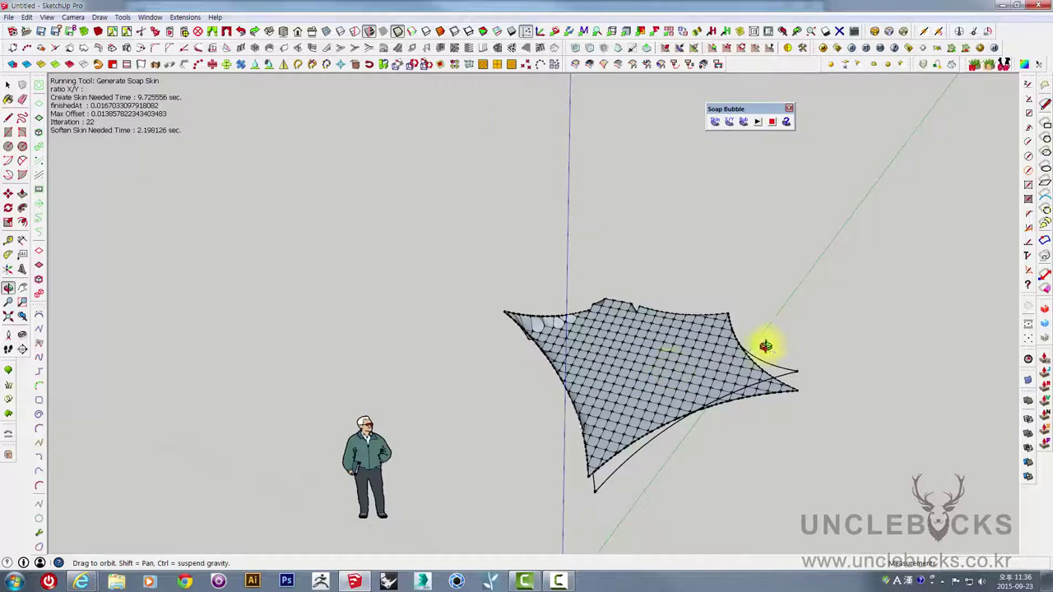
pyautogui.moveTo(765, 348)
pyautogui.mouseDown(button='middle')
pyautogui.moveTo(483, 340)
pyautogui.moveTo(301, 294)
pyautogui.mouseUp(button='middle')
pyautogui.moveTo(478, 359)
pyautogui.mouseDown(button='middle')
pyautogui.moveTo(569, 313)
pyautogui.moveTo(601, 404)
pyautogui.moveTo(623, 305)
pyautogui.mouseUp(button='middle')
pyautogui.scroll(2, 638, 375)
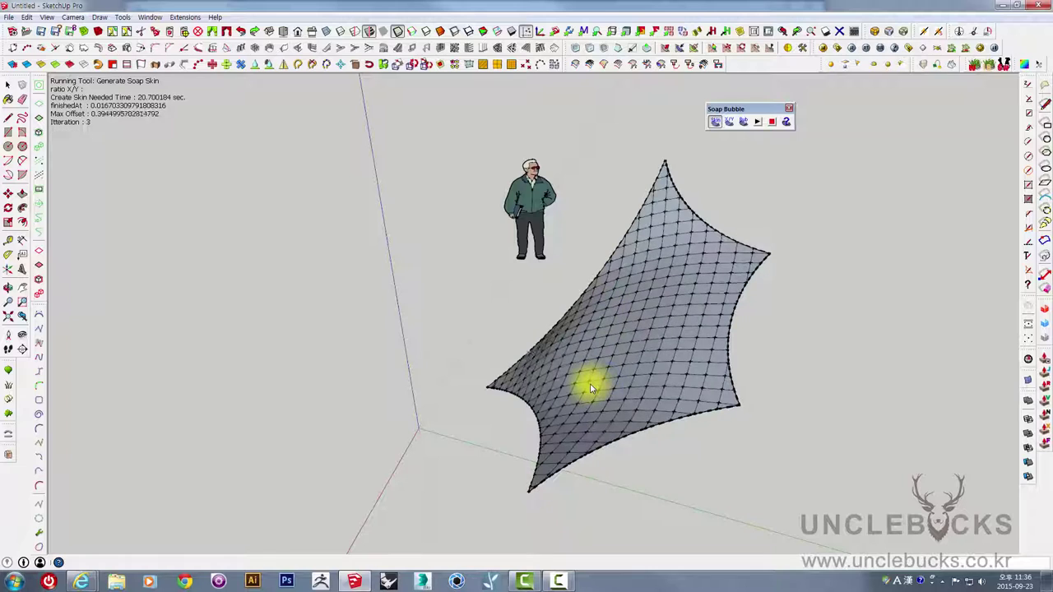
# Orbit around the relaxed mesh to inspect it from several sides.
pyautogui.moveTo(635, 370)
pyautogui.mouseDown(button='middle')
pyautogui.moveTo(792, 249)
pyautogui.moveTo(840, 258)
pyautogui.moveTo(640, 306)
pyautogui.moveTo(831, 272)
pyautogui.moveTo(583, 364)
pyautogui.moveTo(661, 360)
pyautogui.moveTo(618, 337)
pyautogui.moveTo(646, 317)
pyautogui.moveTo(411, 331)
pyautogui.moveTo(522, 384)
pyautogui.moveTo(885, 236)
pyautogui.moveTo(642, 305)
pyautogui.moveTo(622, 318)
pyautogui.moveTo(612, 381)
pyautogui.moveTo(677, 287)
pyautogui.mouseUp(button='middle')
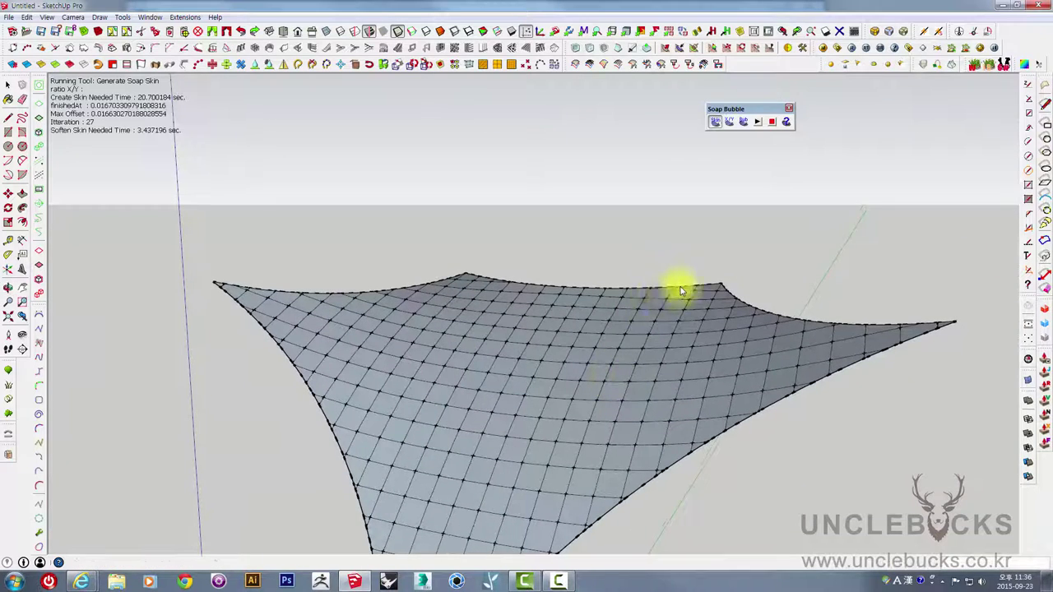
pyautogui.moveTo(576, 293)
pyautogui.mouseDown(button='middle')
pyautogui.moveTo(308, 308)
pyautogui.moveTo(759, 298)
pyautogui.mouseUp(button='middle')
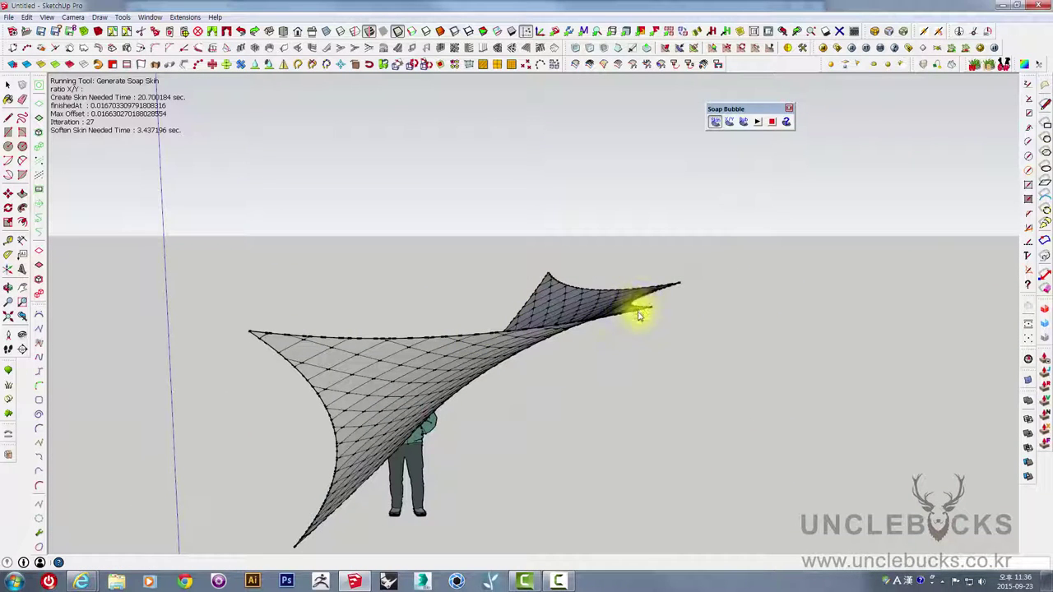
pyautogui.moveTo(639, 315)
pyautogui.mouseDown(button='middle')
pyautogui.moveTo(666, 284)
pyautogui.moveTo(820, 299)
pyautogui.moveTo(696, 341)
pyautogui.moveTo(868, 298)
pyautogui.moveTo(940, 336)
pyautogui.moveTo(824, 327)
pyautogui.mouseUp(button='middle')
pyautogui.moveTo(682, 421)
pyautogui.mouseDown(button='middle')
pyautogui.moveTo(548, 430)
pyautogui.moveTo(729, 351)
pyautogui.moveTo(487, 313)
pyautogui.moveTo(554, 376)
pyautogui.moveTo(675, 312)
pyautogui.moveTo(553, 335)
pyautogui.mouseUp(button='middle')
pyautogui.scroll(3, 553, 335)
pyautogui.moveTo(650, 315); pyautogui.dragTo(715, 298, button='middle')
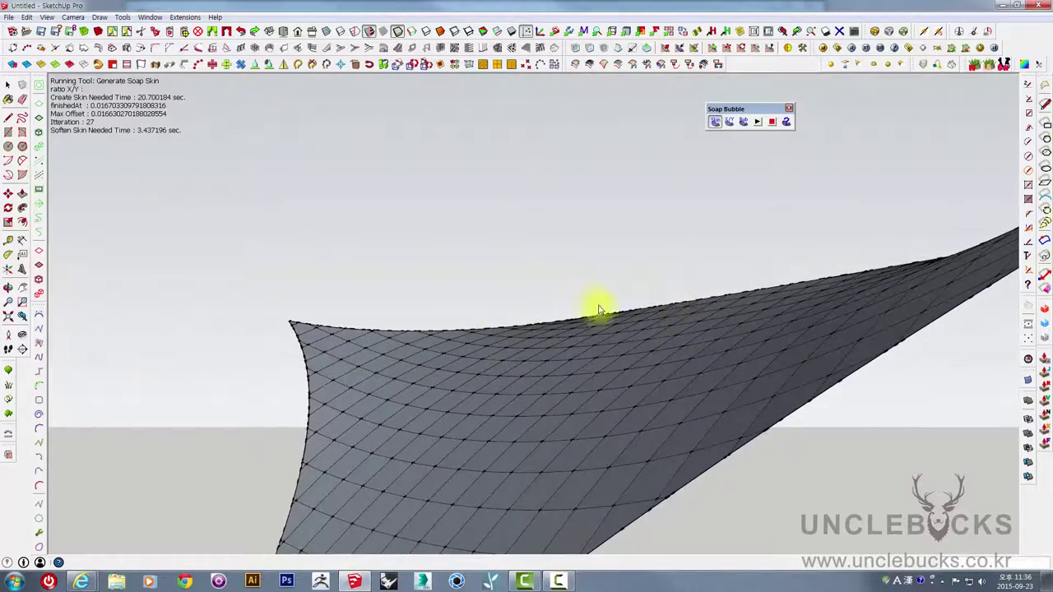
pyautogui.moveTo(599, 311)
pyautogui.mouseDown(button='middle')
pyautogui.moveTo(341, 322)
pyautogui.moveTo(419, 322)
pyautogui.moveTo(613, 265)
pyautogui.mouseUp(button='middle')
pyautogui.moveTo(337, 311)
pyautogui.mouseDown(button='middle')
pyautogui.moveTo(788, 466)
pyautogui.moveTo(649, 452)
pyautogui.moveTo(618, 486)
pyautogui.moveTo(772, 404)
pyautogui.moveTo(642, 360)
pyautogui.moveTo(670, 407)
pyautogui.moveTo(675, 381)
pyautogui.moveTo(591, 254)
pyautogui.moveTo(626, 482)
pyautogui.mouseUp(button='middle')
pyautogui.press('space')
pyautogui.click(579, 345)
pyautogui.click(593, 466)
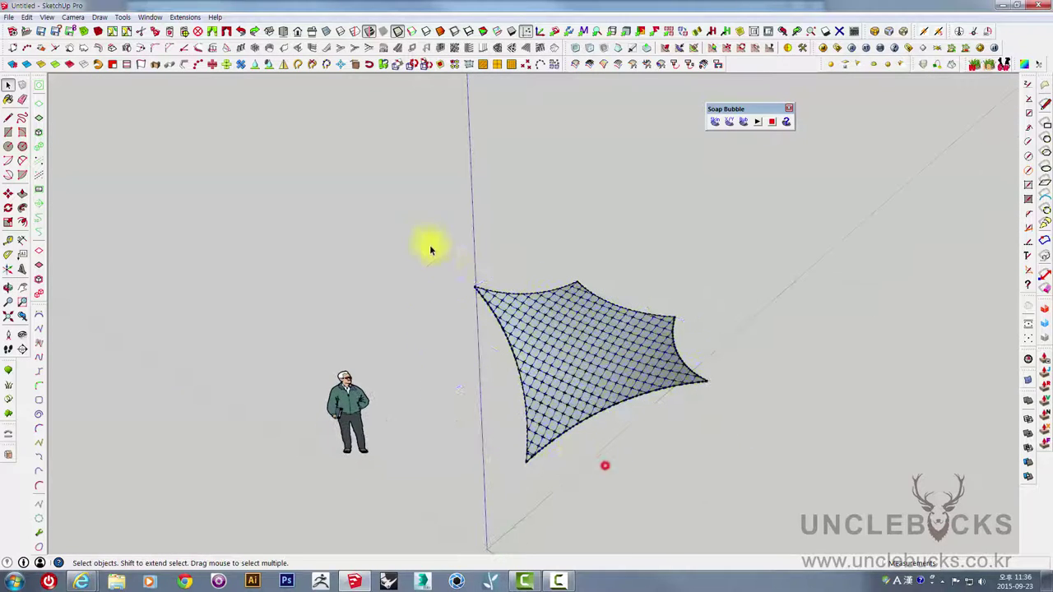
pyautogui.moveTo(412, 217); pyautogui.dragTo(815, 546)
pyautogui.moveTo(634, 376)
pyautogui.mouseDown(button='middle')
pyautogui.moveTo(603, 394)
pyautogui.moveTo(584, 363)
pyautogui.mouseUp(button='middle')
pyautogui.scroll(3, 583, 364)
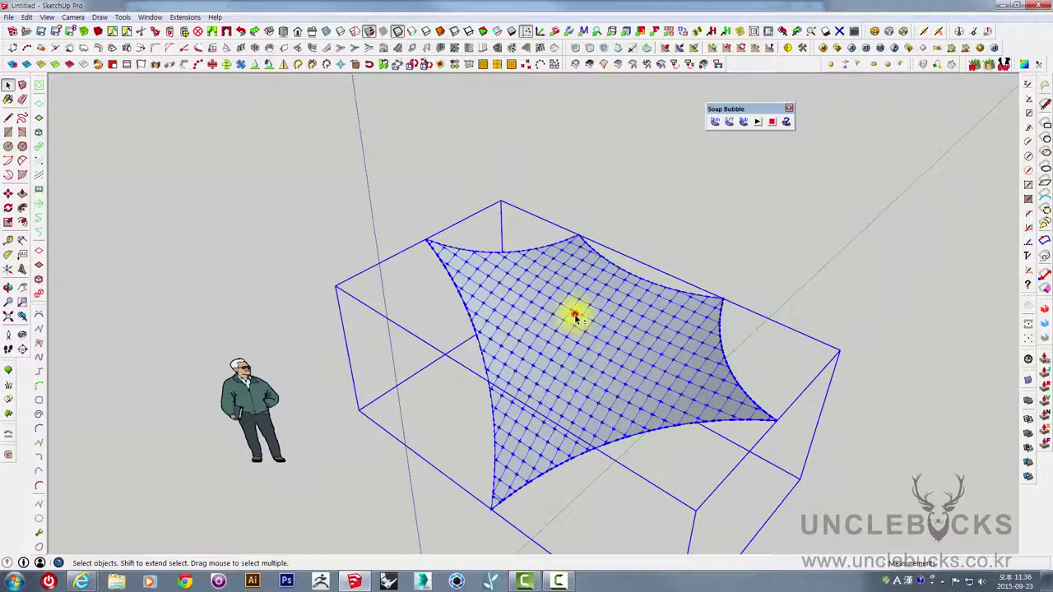
pyautogui.click(574, 313)
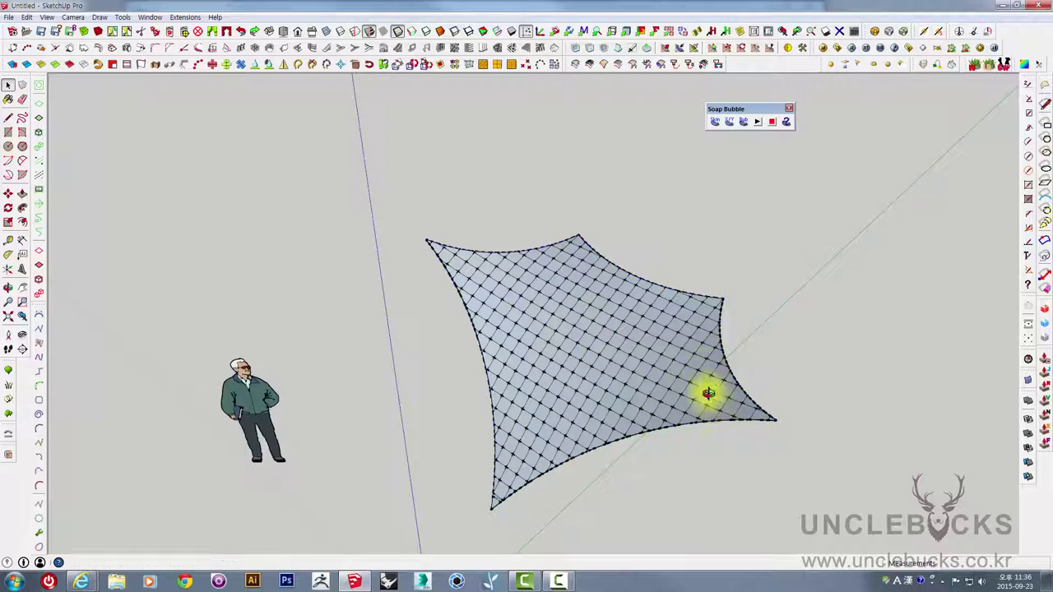
pyautogui.moveTo(705, 393)
pyautogui.mouseDown(button='middle')
pyautogui.moveTo(611, 289)
pyautogui.moveTo(636, 317)
pyautogui.mouseUp(button='middle')
pyautogui.click(631, 297)
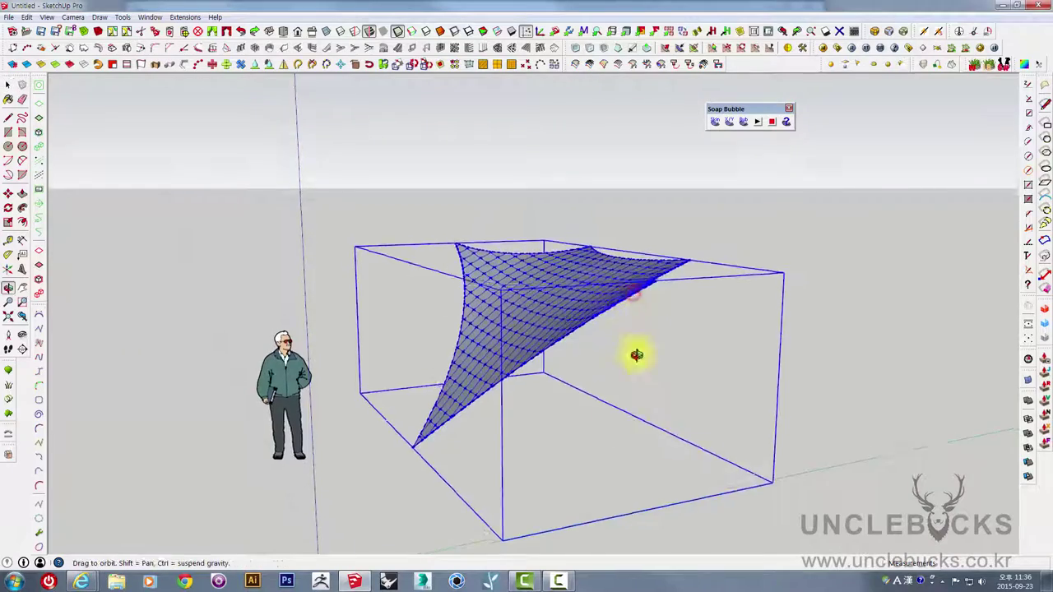
pyautogui.moveTo(630, 353); pyautogui.dragTo(571, 287, button='middle')
pyautogui.moveTo(637, 306)
pyautogui.mouseDown(button='middle')
pyautogui.moveTo(870, 330)
pyautogui.moveTo(807, 369)
pyautogui.moveTo(569, 252)
pyautogui.moveTo(437, 202)
pyautogui.mouseUp(button='middle')
pyautogui.moveTo(676, 297)
pyautogui.mouseDown(button='middle')
pyautogui.moveTo(536, 291)
pyautogui.moveTo(275, 251)
pyautogui.mouseUp(button='middle')
# Draw a vertical guide rectangle and make it a group.
pyautogui.click(12, 134)
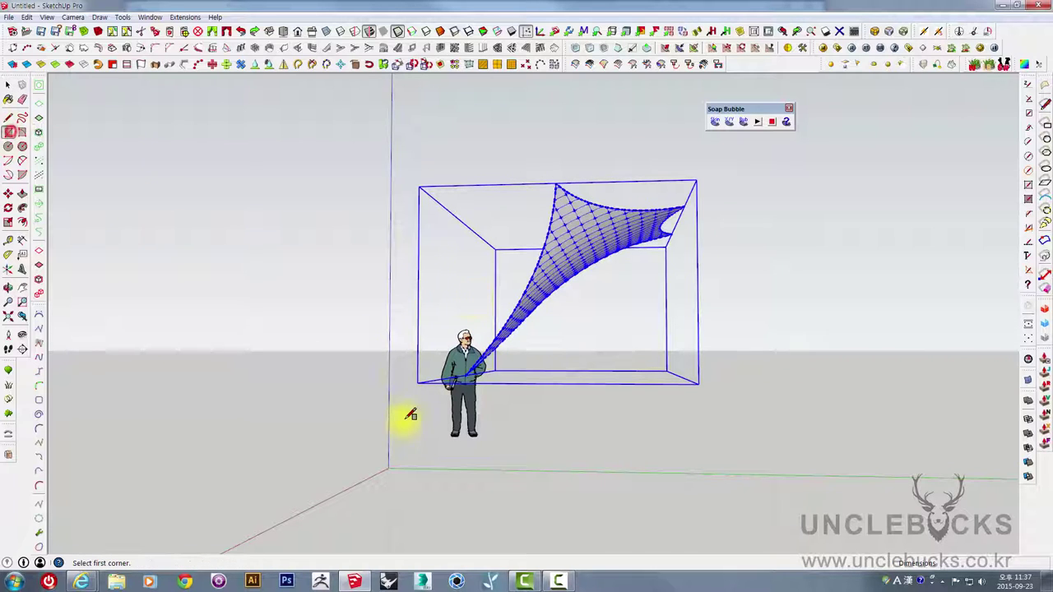
pyautogui.scroll(-2, 393, 466)
pyautogui.scroll(-2, 560, 346)
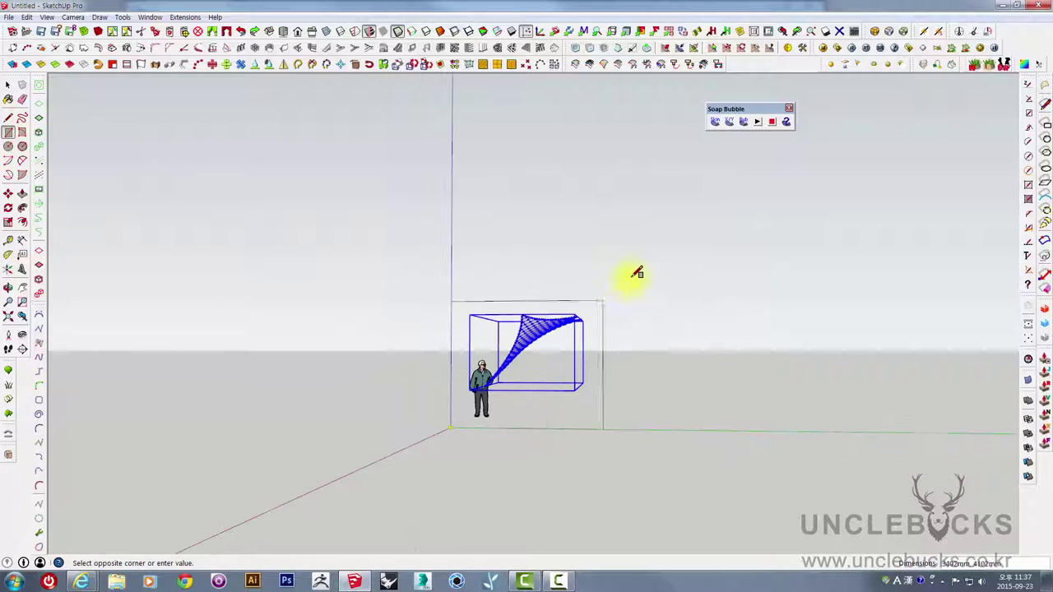
pyautogui.click(780, 187)
pyautogui.moveTo(606, 298); pyautogui.dragTo(757, 299, button='middle')
pyautogui.press('space')
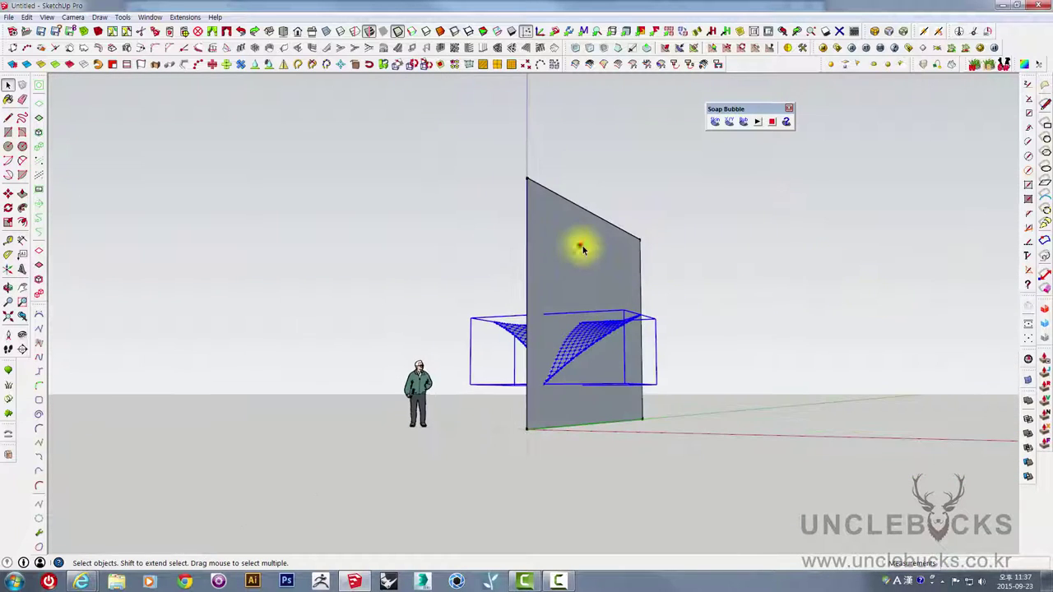
pyautogui.click(579, 241)
pyautogui.moveTo(580, 240); pyautogui.dragTo(502, 430, button='middle')
pyautogui.moveTo(628, 269)
pyautogui.mouseDown(button='middle')
pyautogui.moveTo(435, 172)
pyautogui.moveTo(501, 299)
pyautogui.moveTo(688, 320)
pyautogui.moveTo(595, 289)
pyautogui.mouseUp(button='middle')
pyautogui.rightClick(583, 198)
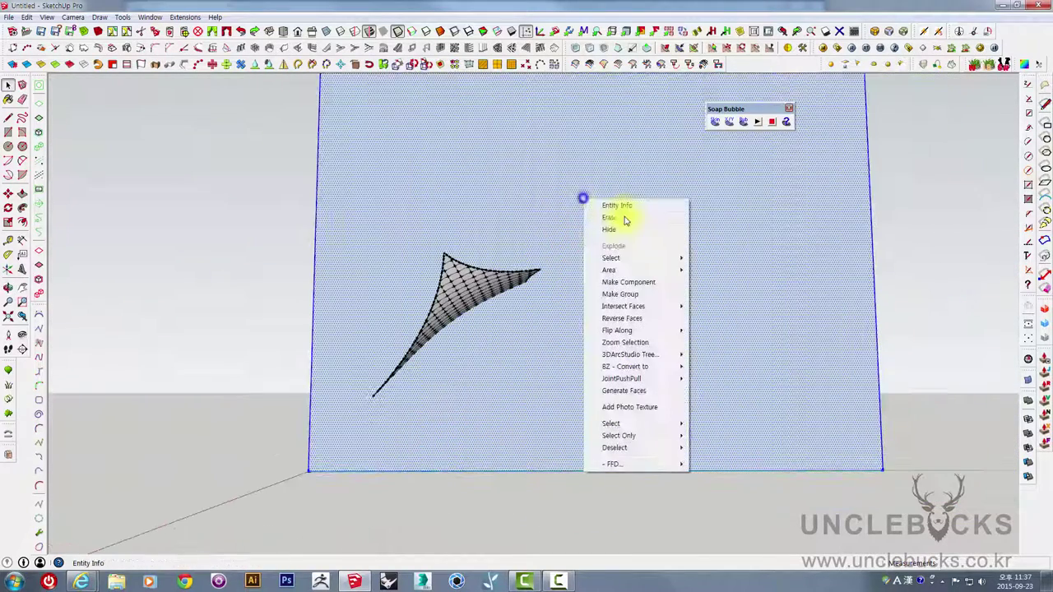
pyautogui.click(621, 295)
pyautogui.moveTo(513, 313)
pyautogui.mouseDown(button='middle')
pyautogui.moveTo(329, 353)
pyautogui.moveTo(439, 346)
pyautogui.moveTo(583, 260)
pyautogui.moveTo(630, 337)
pyautogui.moveTo(373, 355)
pyautogui.moveTo(345, 338)
pyautogui.mouseUp(button='middle')
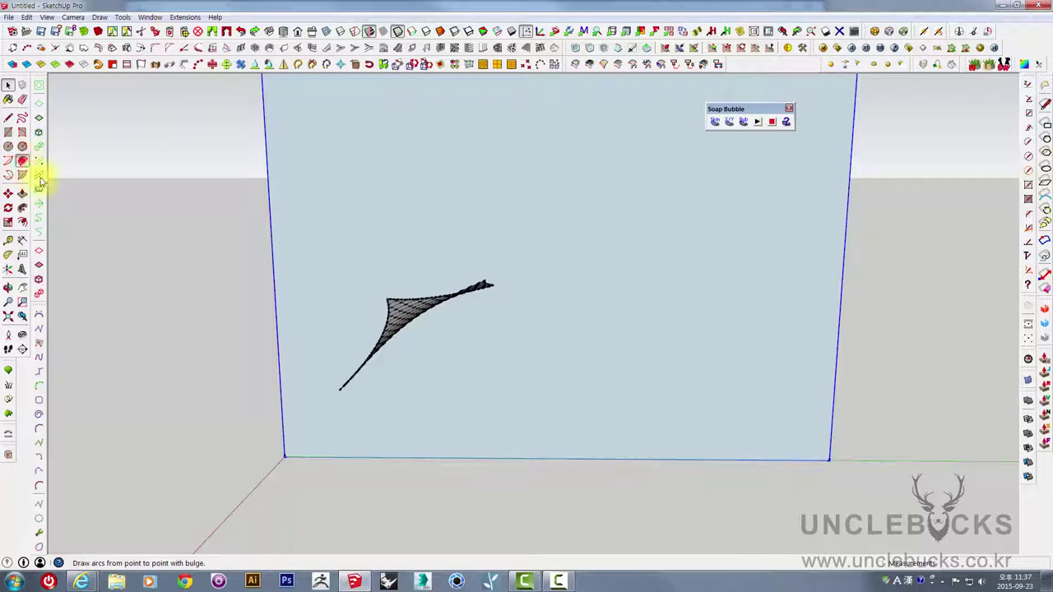
# Draw a 2-Point Arc on the guide from the ground up, then delete the guide wall.
pyautogui.click(40, 180)
pyautogui.moveTo(315, 413)
pyautogui.mouseDown(button='middle')
pyautogui.moveTo(315, 357)
pyautogui.moveTo(368, 434)
pyautogui.mouseUp(button='middle')
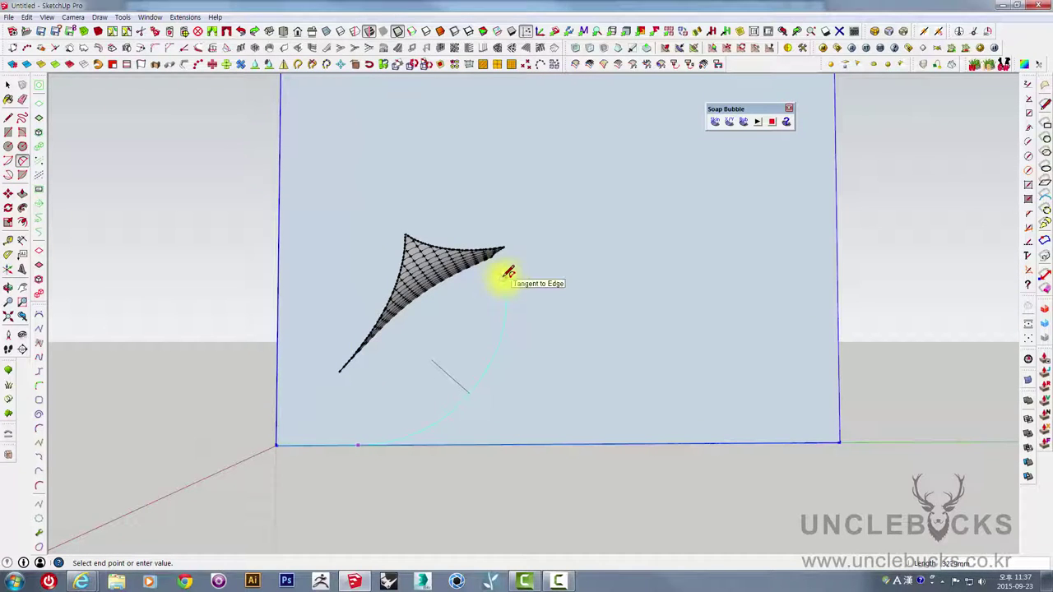
pyautogui.click(469, 296)
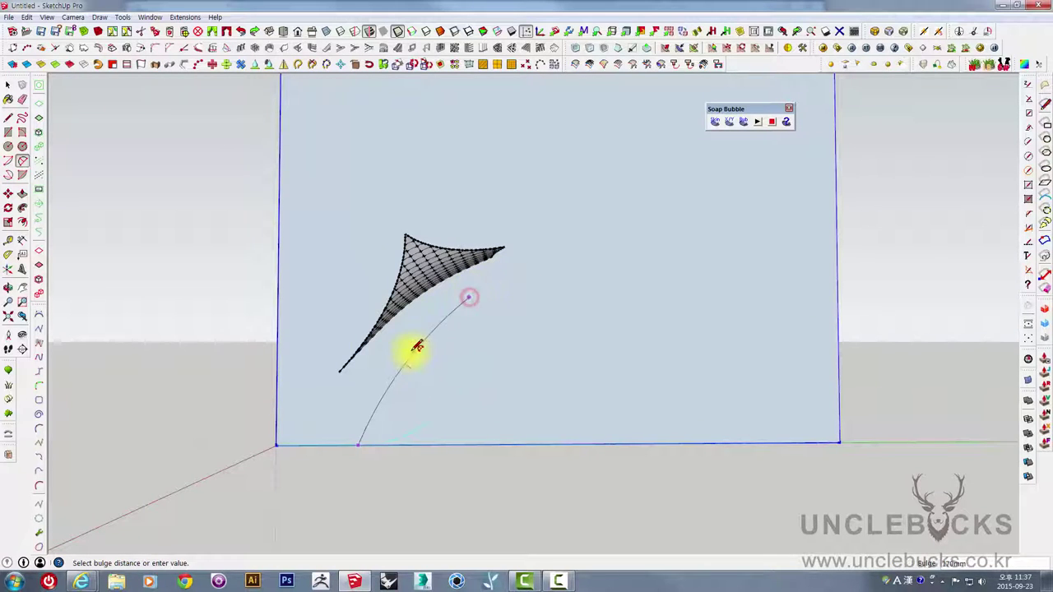
pyautogui.scroll(2, 409, 347)
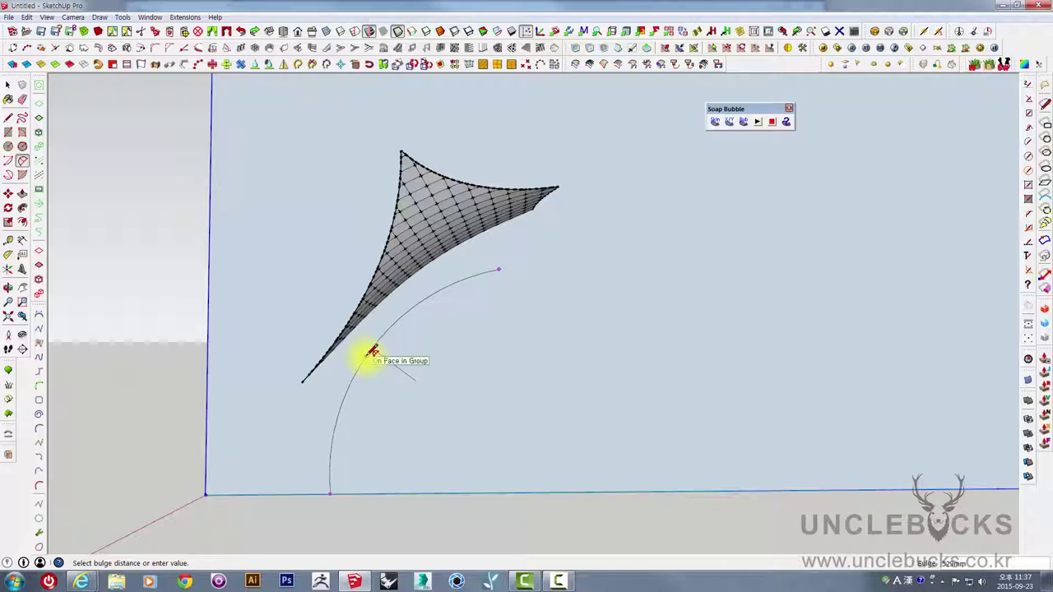
pyautogui.click(370, 350)
pyautogui.moveTo(423, 431); pyautogui.dragTo(419, 374, button='middle')
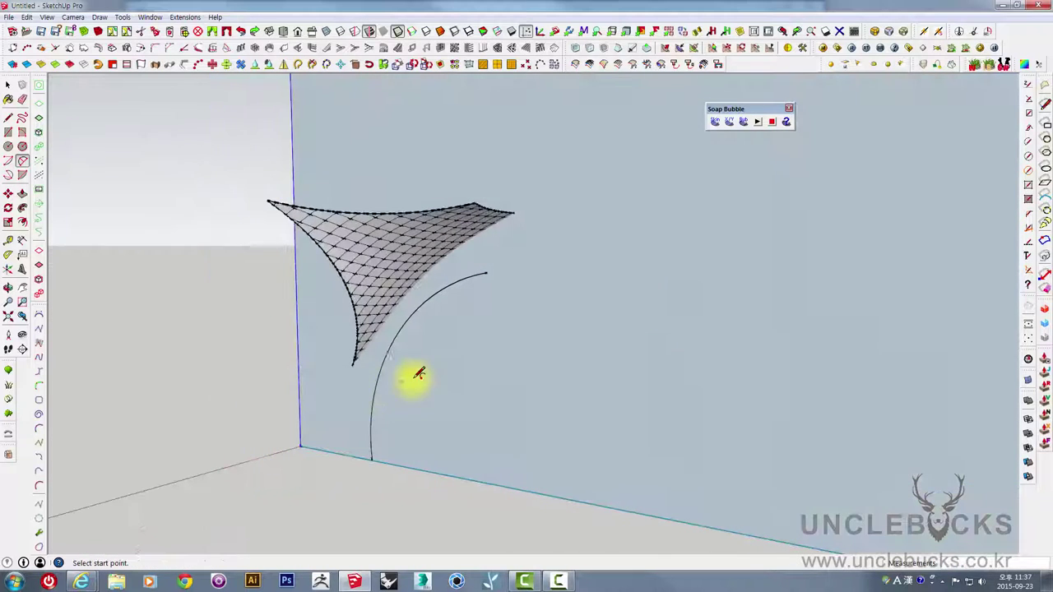
pyautogui.press('space')
pyautogui.scroll(-2, 479, 344)
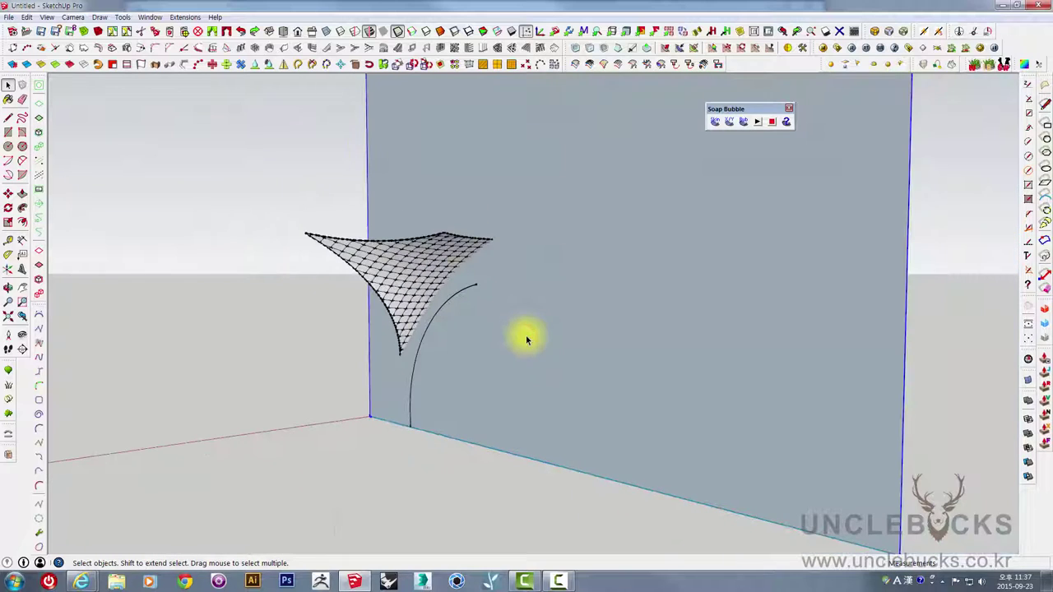
pyautogui.press('Delete')
pyautogui.moveTo(521, 318)
pyautogui.mouseDown(button='middle')
pyautogui.moveTo(463, 242)
pyautogui.moveTo(447, 400)
pyautogui.moveTo(396, 303)
pyautogui.moveTo(419, 343)
pyautogui.moveTo(167, 224)
pyautogui.mouseUp(button='middle')
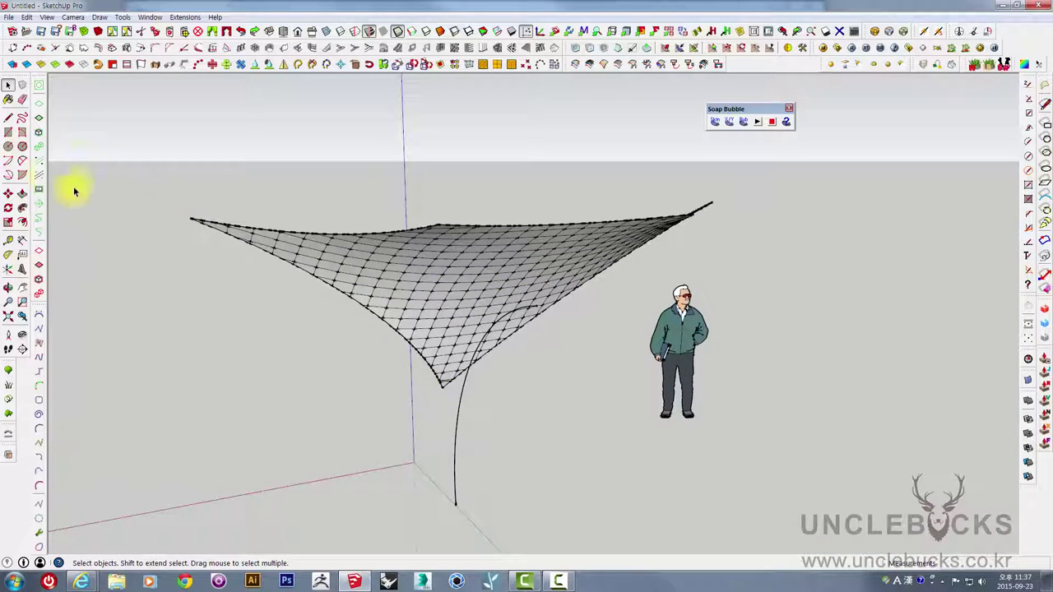
# Start a 2-Point Arc spanning between two membrane corners.
pyautogui.click(25, 163)
pyautogui.moveTo(601, 357)
pyautogui.mouseDown(button='middle')
pyautogui.moveTo(710, 365)
pyautogui.moveTo(350, 202)
pyautogui.mouseUp(button='middle')
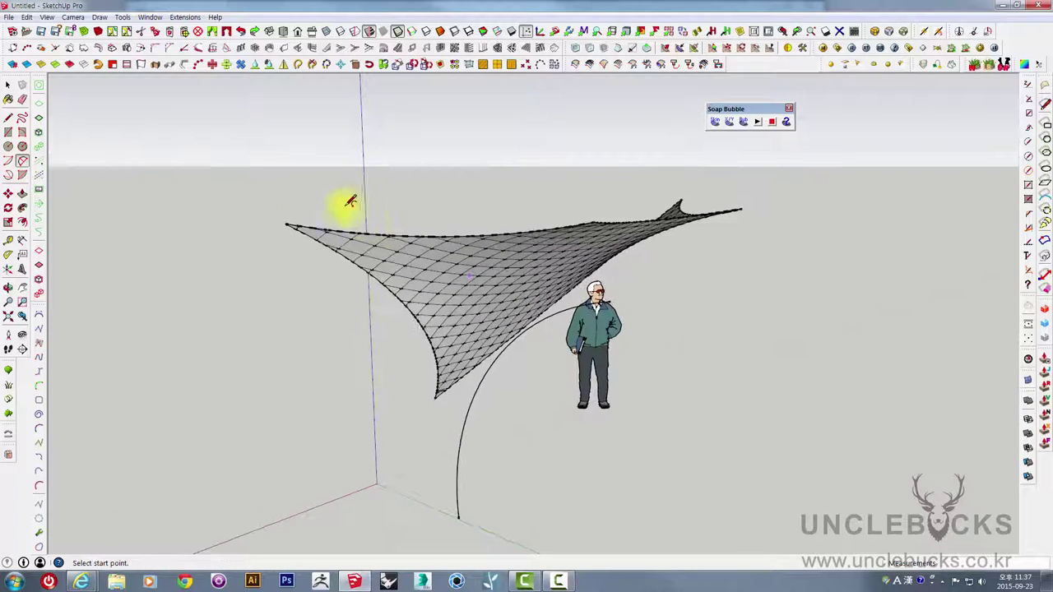
pyautogui.click(286, 220)
pyautogui.moveTo(639, 321)
pyautogui.mouseDown(button='middle')
pyautogui.moveTo(404, 336)
pyautogui.moveTo(263, 369)
pyautogui.moveTo(707, 234)
pyautogui.mouseUp(button='middle')
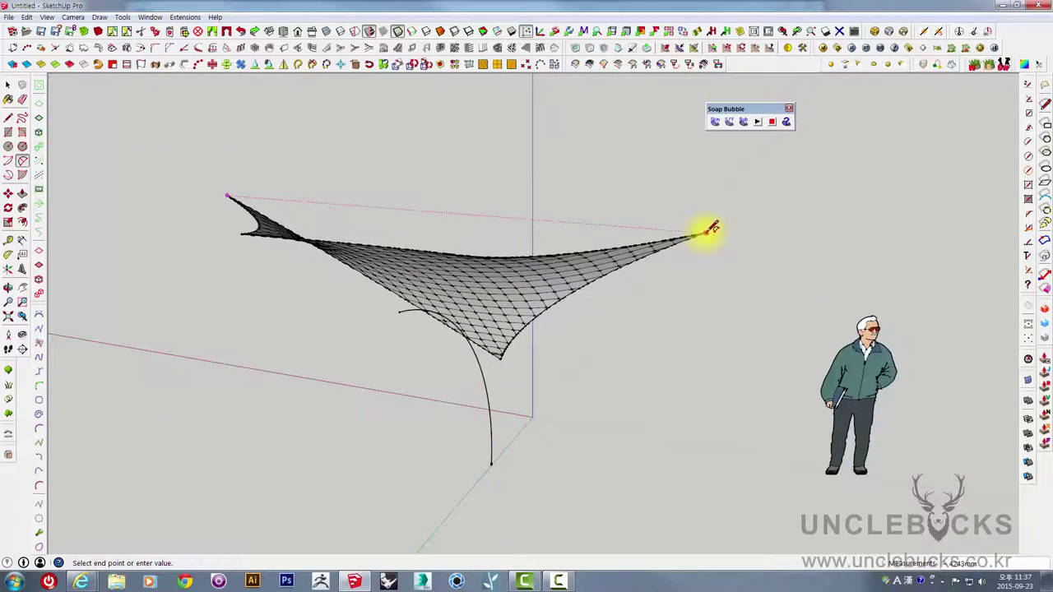
pyautogui.click(706, 232)
pyautogui.moveTo(576, 298); pyautogui.dragTo(846, 234, button='middle')
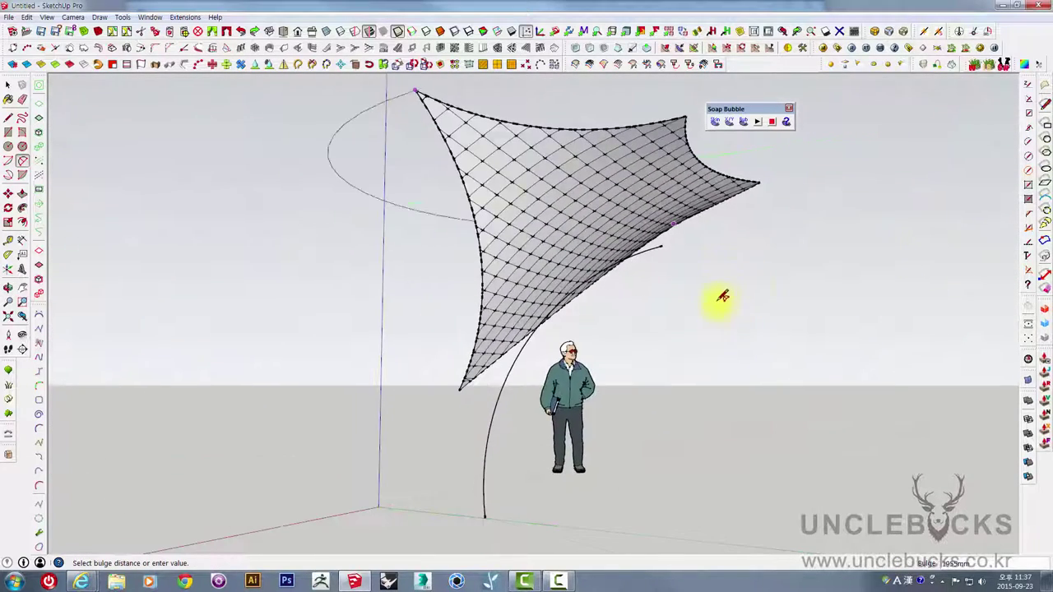
pyautogui.moveTo(722, 297)
pyautogui.mouseDown(button='middle')
pyautogui.moveTo(804, 294)
pyautogui.moveTo(712, 296)
pyautogui.moveTo(733, 301)
pyautogui.mouseUp(button='middle')
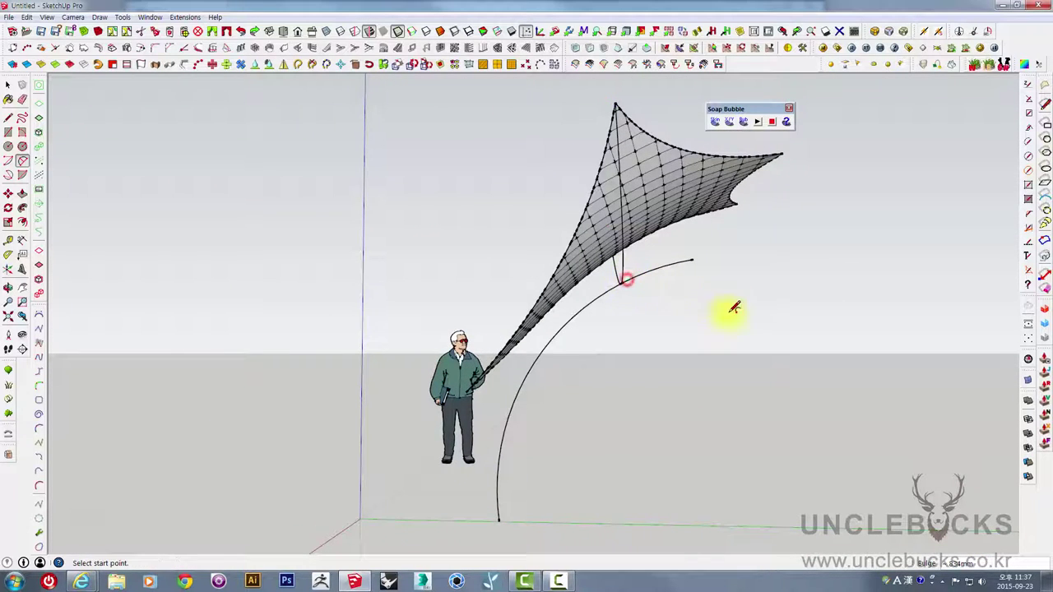
# Fix the arc's end at the membrane's top apex and set its bulge.
pyautogui.moveTo(734, 308)
pyautogui.mouseDown(button='middle')
pyautogui.moveTo(412, 378)
pyautogui.moveTo(318, 474)
pyautogui.moveTo(266, 291)
pyautogui.moveTo(283, 156)
pyautogui.mouseUp(button='middle')
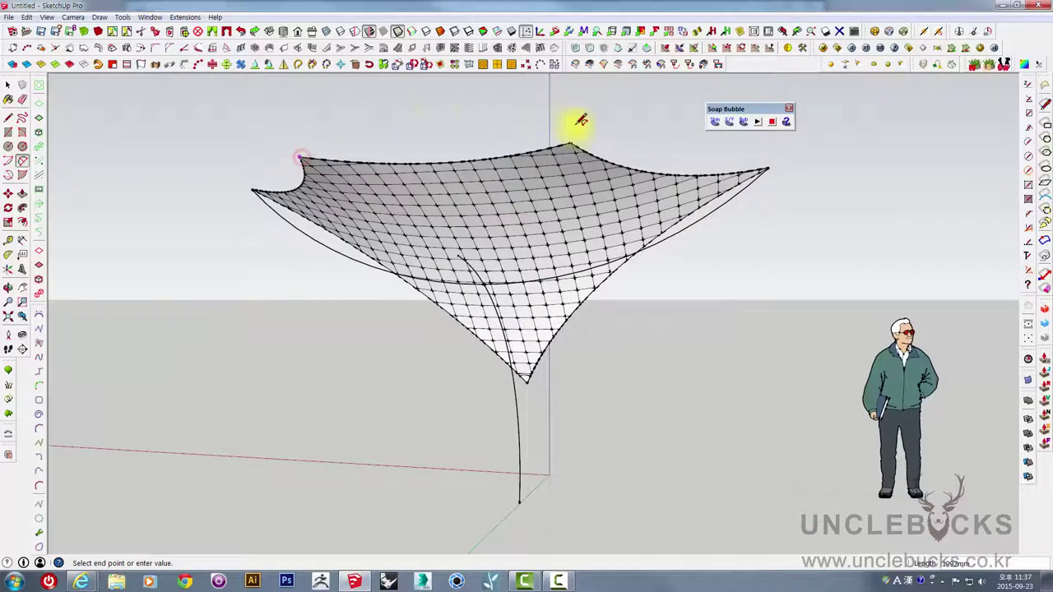
pyautogui.scroll(3, 578, 135)
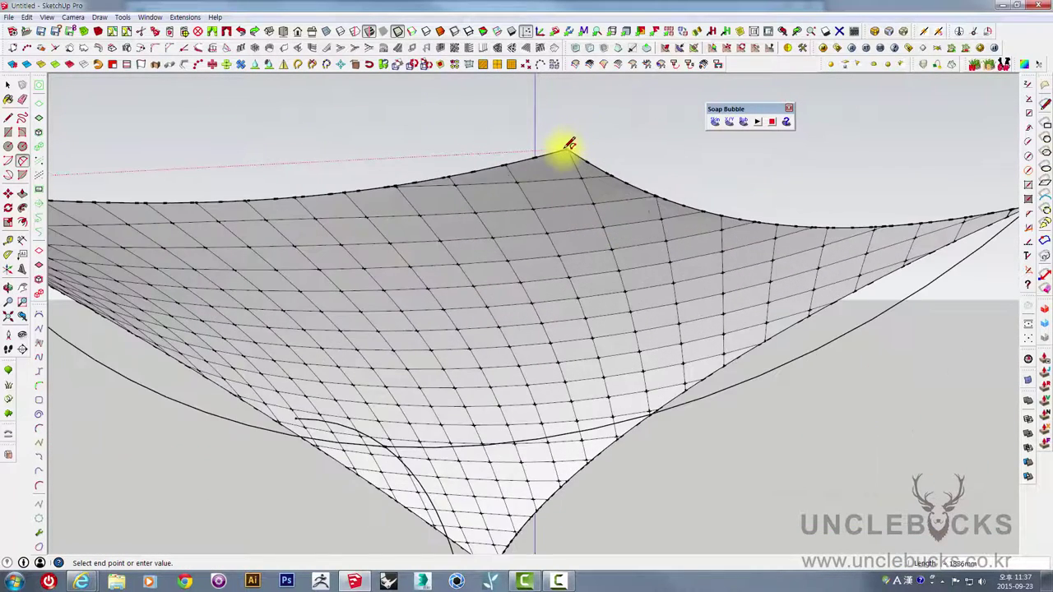
pyautogui.scroll(2, 569, 145)
pyautogui.scroll(3, 569, 145)
pyautogui.scroll(-2, 569, 146)
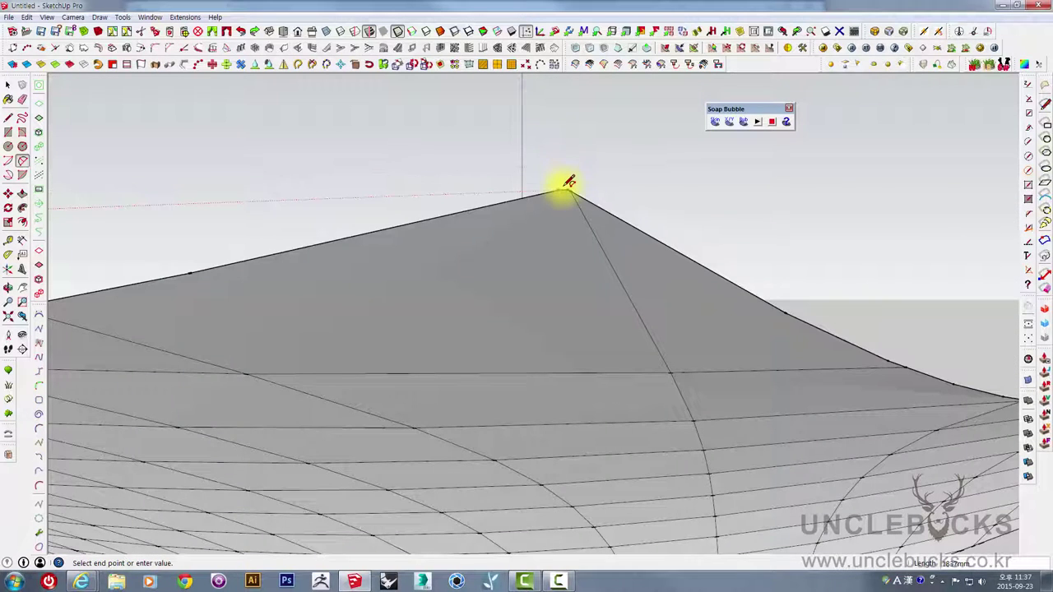
pyautogui.scroll(1, 566, 184)
pyautogui.scroll(2, 564, 183)
pyautogui.scroll(-1, 565, 181)
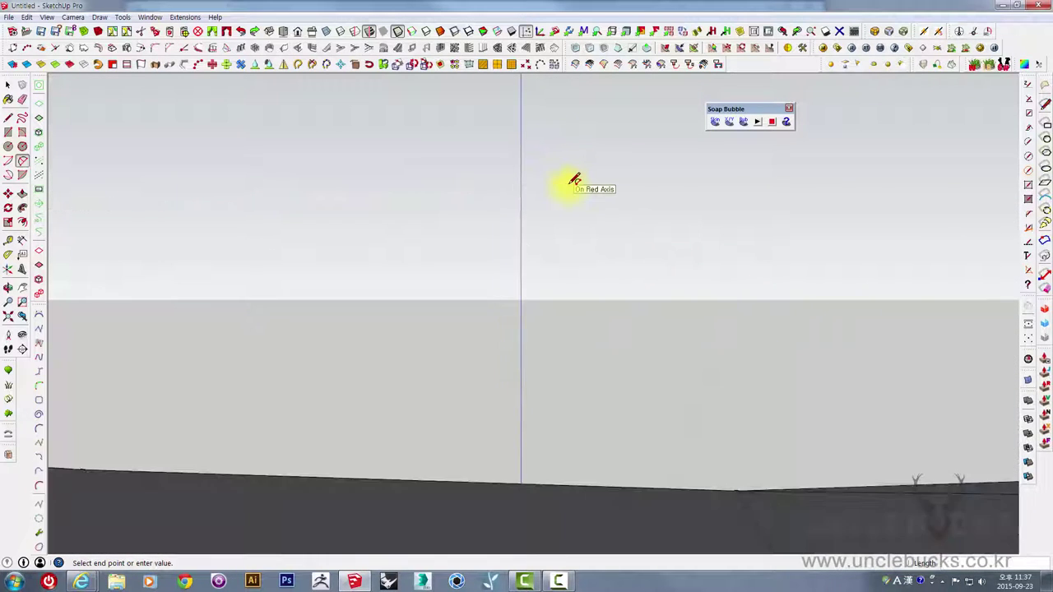
pyautogui.scroll(-2, 574, 181)
pyautogui.click(574, 180)
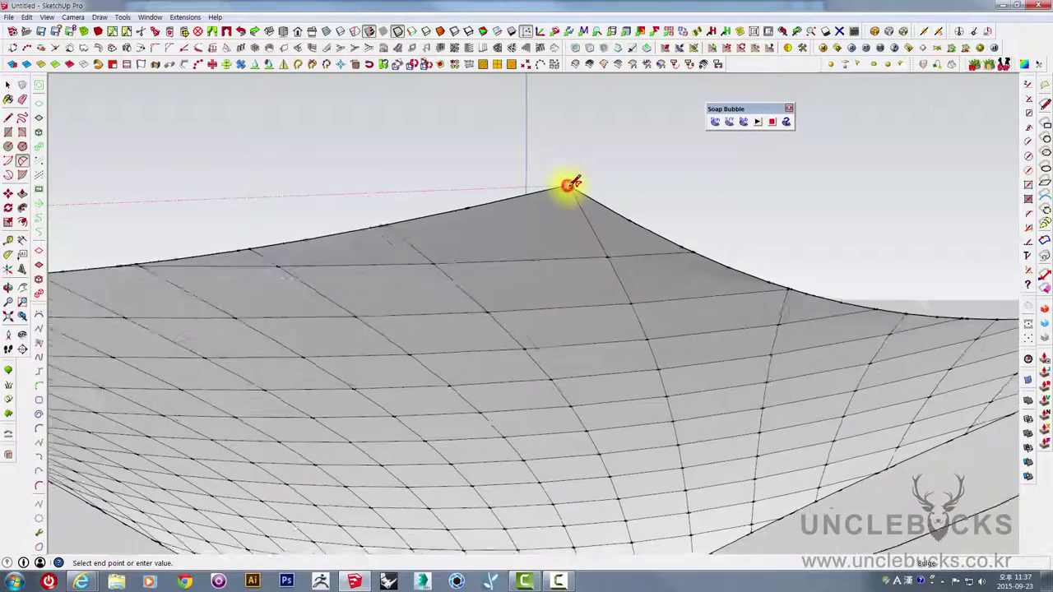
pyautogui.moveTo(564, 183)
pyautogui.mouseDown(button='middle')
pyautogui.moveTo(597, 286)
pyautogui.moveTo(712, 287)
pyautogui.moveTo(762, 357)
pyautogui.moveTo(670, 419)
pyautogui.moveTo(606, 399)
pyautogui.moveTo(552, 414)
pyautogui.moveTo(535, 334)
pyautogui.moveTo(305, 404)
pyautogui.moveTo(237, 339)
pyautogui.moveTo(476, 338)
pyautogui.mouseUp(button='middle')
pyautogui.click(654, 420)
pyautogui.scroll(-5, 654, 419)
pyautogui.press('space')
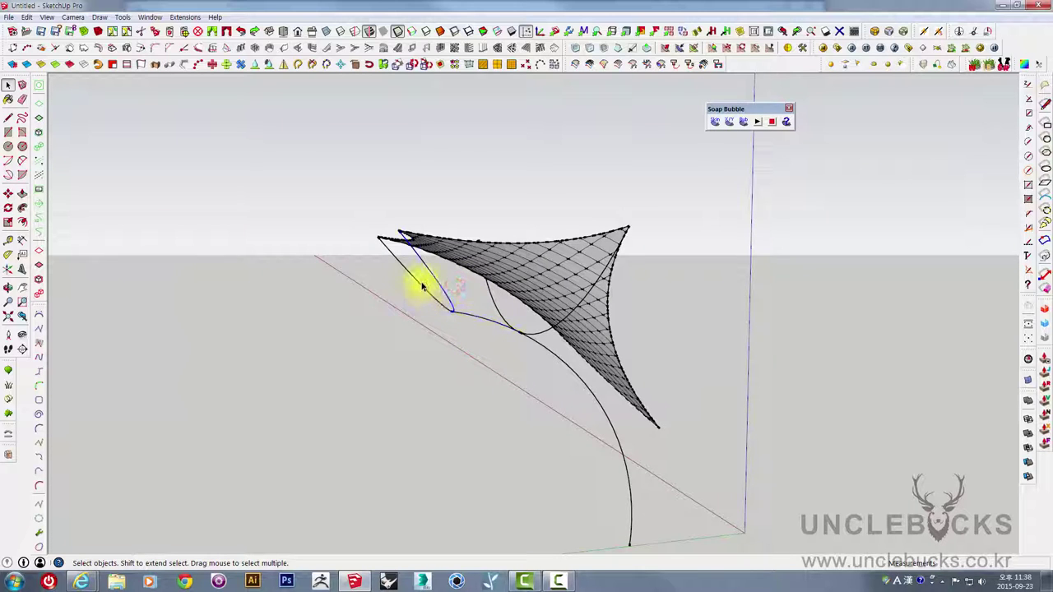
# Draw a short arc linking the membrane's lower tip to the support arc.
pyautogui.moveTo(416, 296)
pyautogui.mouseDown(button='middle')
pyautogui.moveTo(491, 355)
pyautogui.moveTo(684, 406)
pyautogui.moveTo(601, 340)
pyautogui.moveTo(489, 353)
pyautogui.mouseUp(button='middle')
pyautogui.scroll(3, 593, 312)
pyautogui.scroll(1, 587, 297)
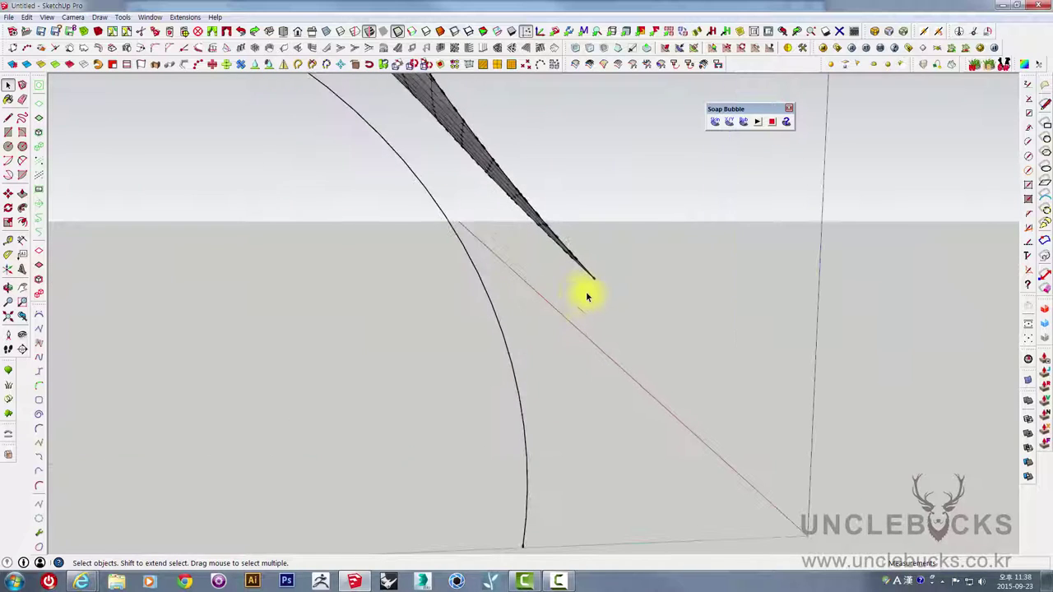
pyautogui.click(22, 162)
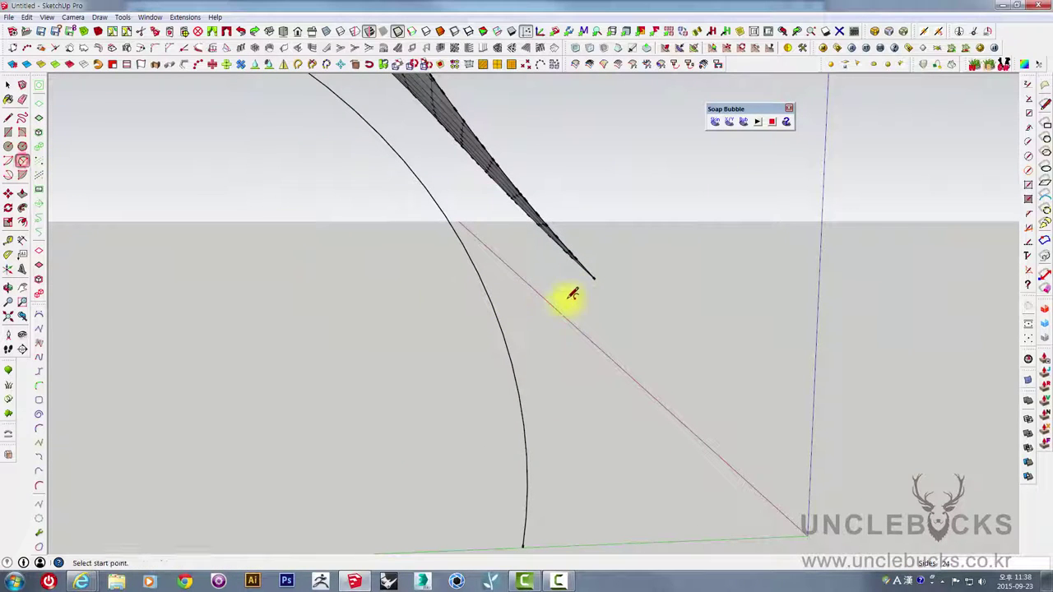
pyautogui.click(503, 328)
pyautogui.moveTo(518, 294)
pyautogui.mouseDown(button='middle')
pyautogui.moveTo(494, 266)
pyautogui.moveTo(512, 258)
pyautogui.mouseUp(button='middle')
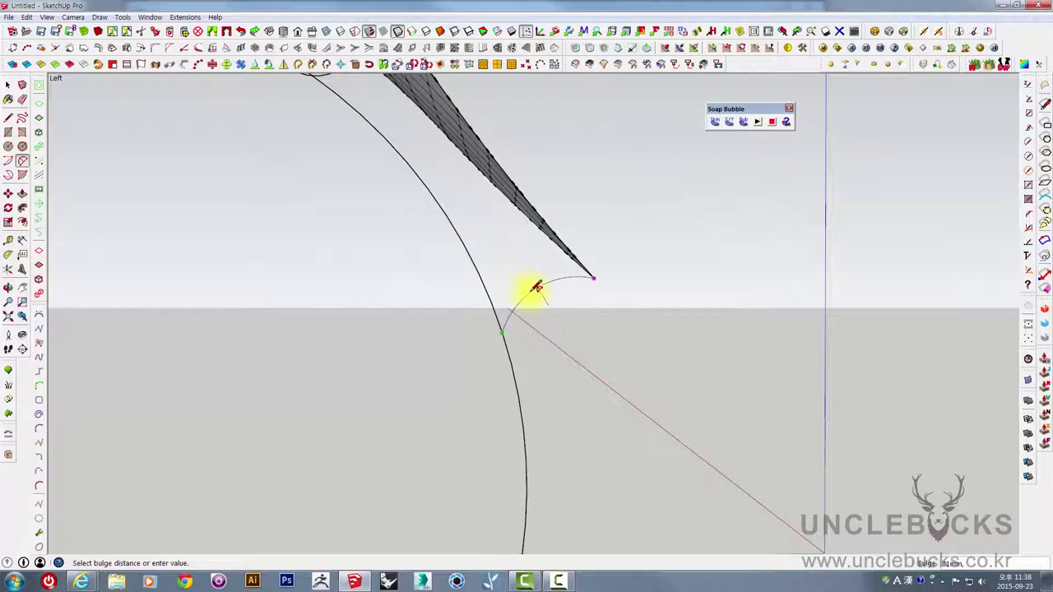
pyautogui.press('space')
# Select the long ground support arc.
pyautogui.moveTo(579, 299)
pyautogui.mouseDown(button='middle')
pyautogui.moveTo(557, 324)
pyautogui.moveTo(639, 367)
pyautogui.mouseUp(button='middle')
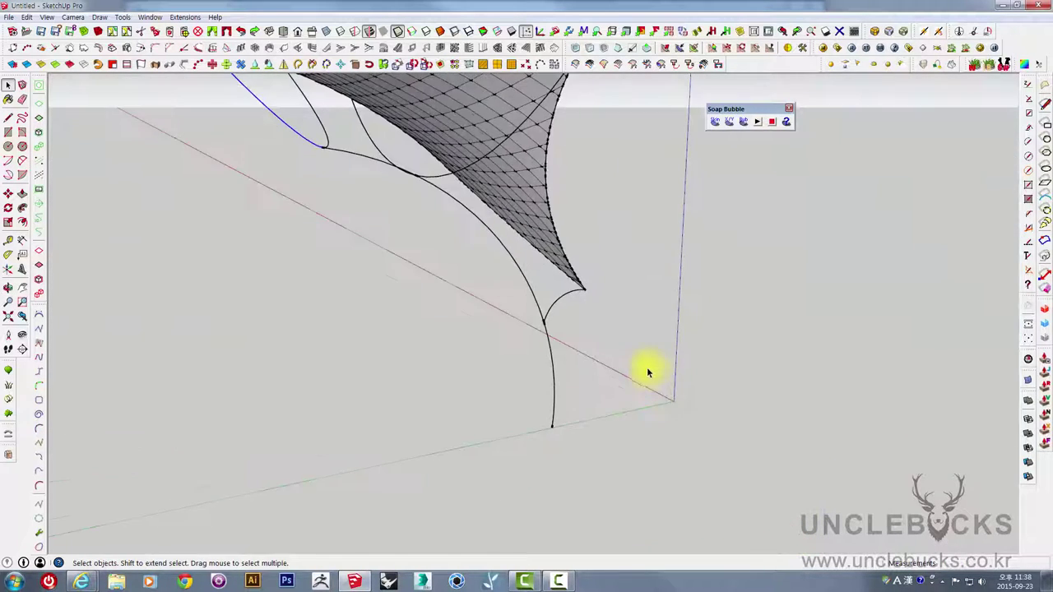
pyautogui.scroll(-3, 672, 325)
pyautogui.moveTo(672, 325)
pyautogui.mouseDown(button='middle')
pyautogui.moveTo(506, 349)
pyautogui.moveTo(546, 271)
pyautogui.moveTo(470, 181)
pyautogui.moveTo(409, 254)
pyautogui.moveTo(541, 270)
pyautogui.mouseUp(button='middle')
pyautogui.scroll(2, 539, 256)
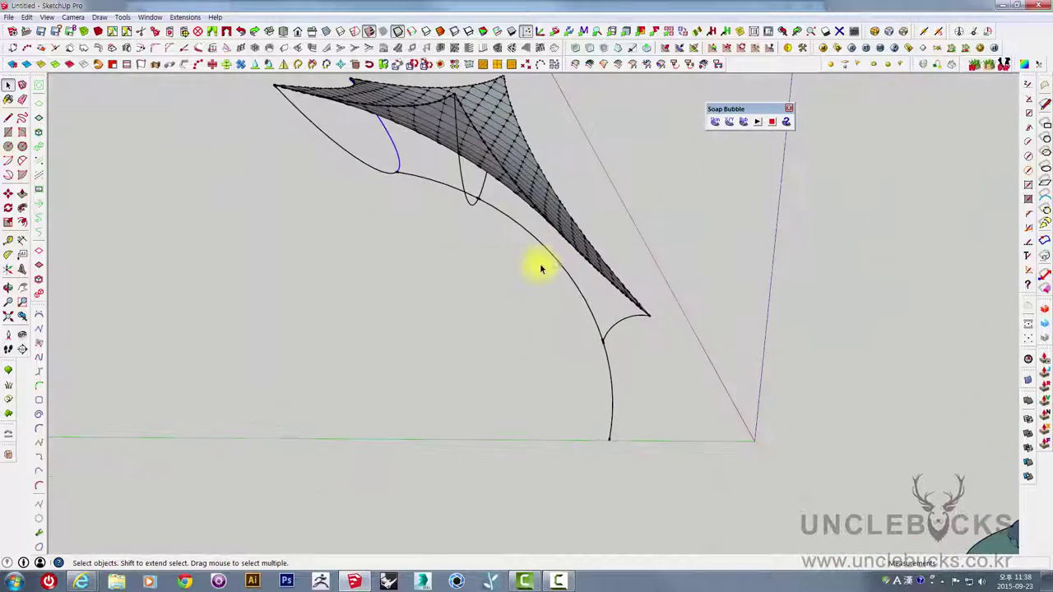
pyautogui.click(550, 258)
pyautogui.keyDown('ctrl'); pyautogui.click(623, 365); pyautogui.keyUp('ctrl')
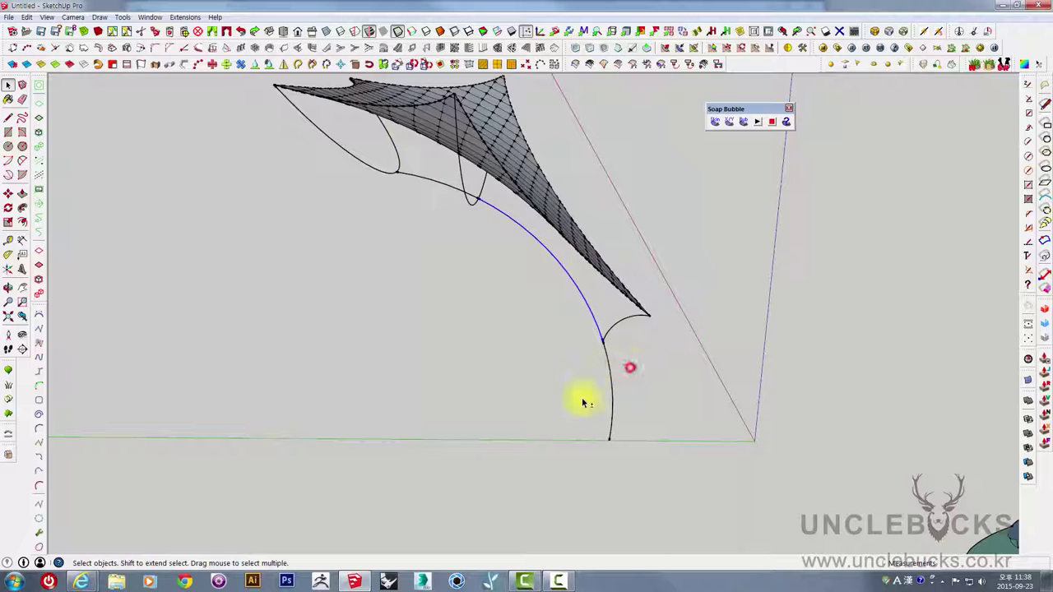
pyautogui.moveTo(432, 184)
pyautogui.mouseDown(button='middle')
pyautogui.moveTo(435, 235)
pyautogui.moveTo(400, 183)
pyautogui.moveTo(597, 183)
pyautogui.moveTo(535, 253)
pyautogui.moveTo(602, 298)
pyautogui.moveTo(507, 353)
pyautogui.moveTo(460, 341)
pyautogui.mouseUp(button='middle')
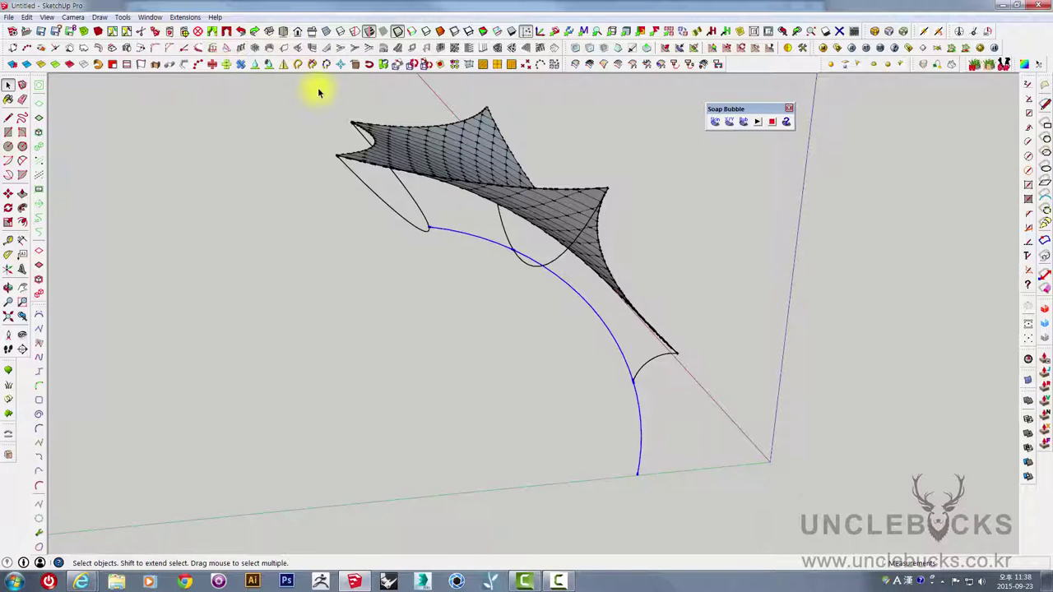
# Convert the main support arc into a 70 mm diameter tube and zoom in to inspect it.
pyautogui.click(187, 69)
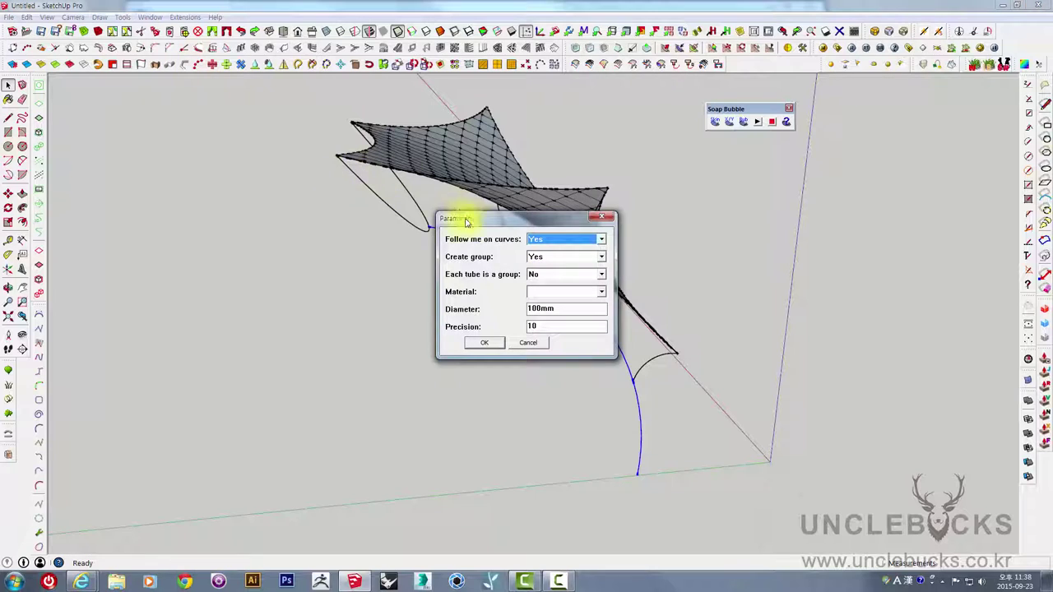
pyautogui.moveTo(481, 219); pyautogui.dragTo(274, 223)
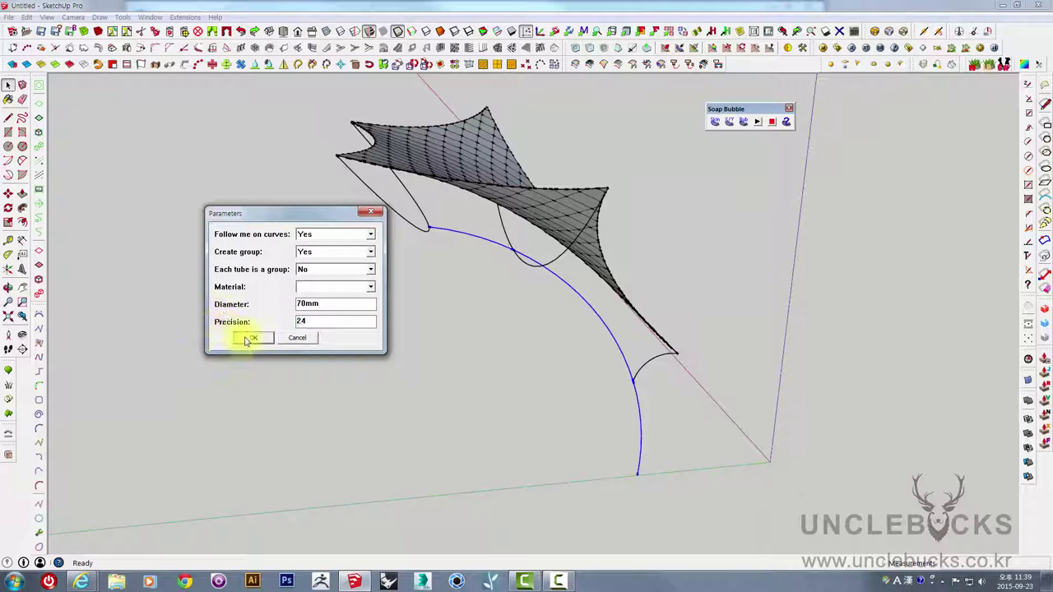
pyautogui.click(253, 338)
pyautogui.moveTo(402, 321)
pyautogui.mouseDown(button='middle')
pyautogui.moveTo(404, 266)
pyautogui.moveTo(385, 192)
pyautogui.mouseUp(button='middle')
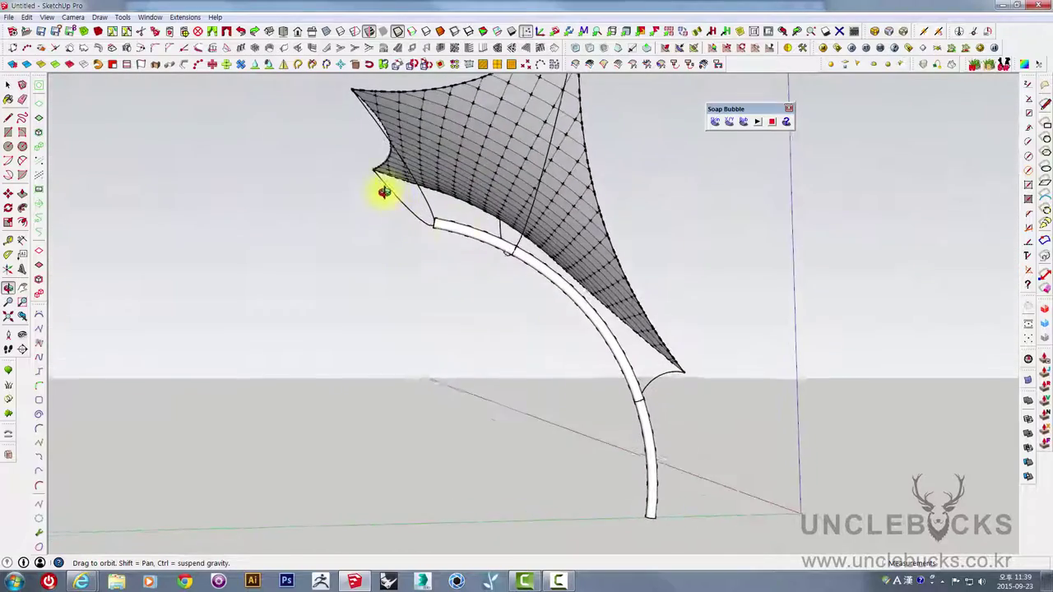
pyautogui.scroll(3, 569, 265)
pyautogui.scroll(2, 557, 266)
pyautogui.scroll(2, 559, 266)
pyautogui.scroll(-2, 551, 268)
# Orbit around the sail and new tube, selecting the sail's edge curve.
pyautogui.click(543, 269)
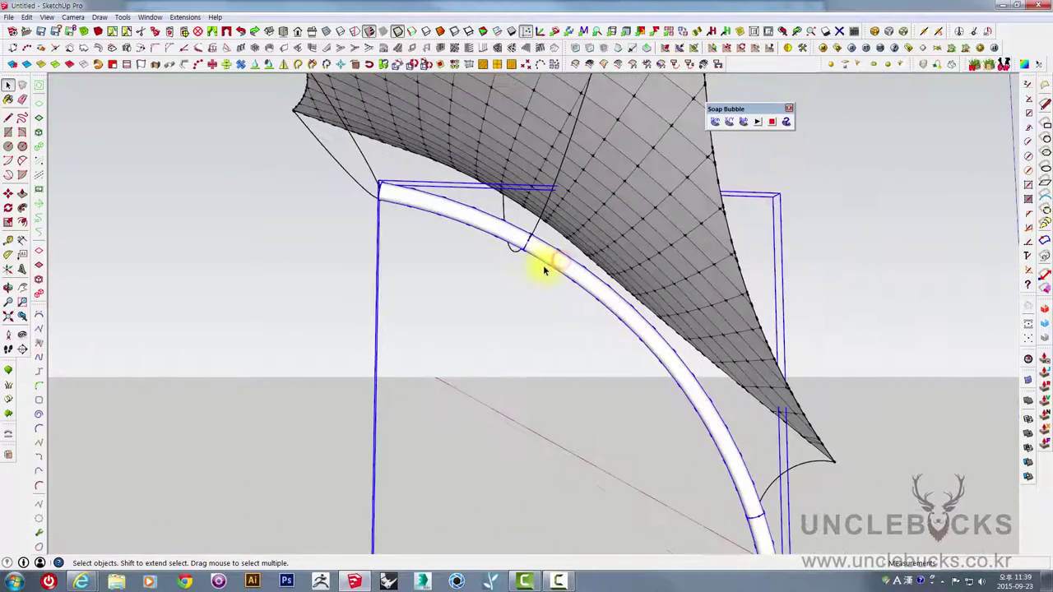
pyautogui.moveTo(543, 270)
pyautogui.mouseDown(button='middle')
pyautogui.moveTo(482, 289)
pyautogui.moveTo(453, 322)
pyautogui.moveTo(401, 205)
pyautogui.mouseUp(button='middle')
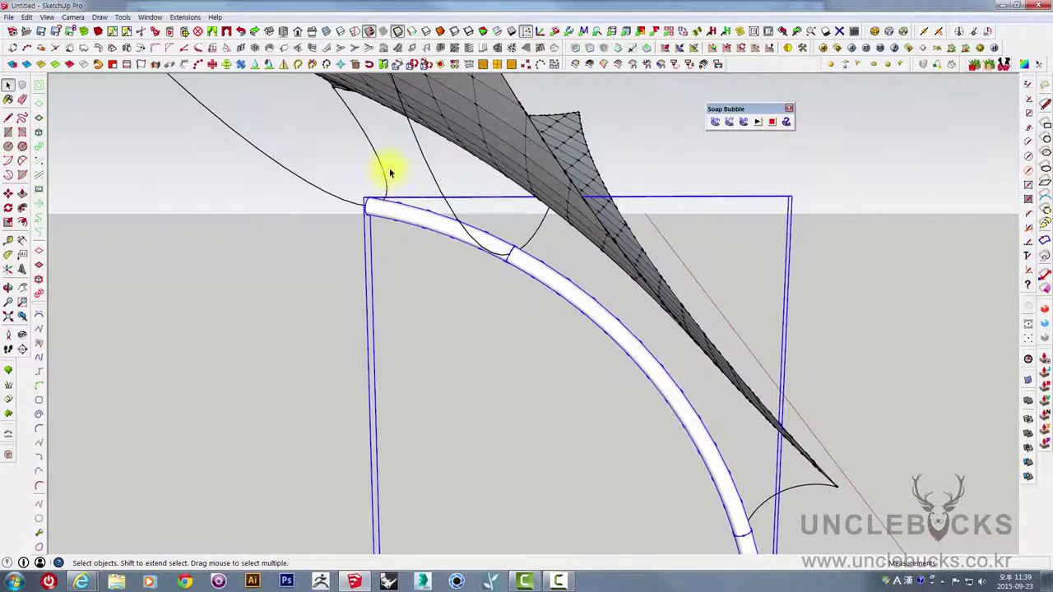
pyautogui.click(285, 179)
pyautogui.scroll(-2, 284, 177)
pyautogui.moveTo(282, 176); pyautogui.dragTo(353, 271, button='middle')
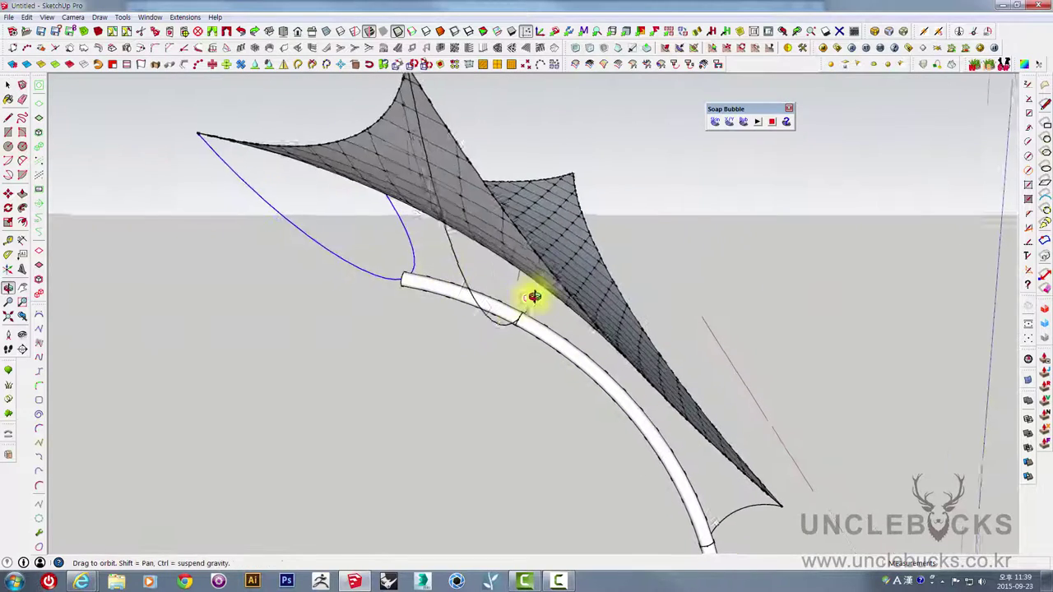
pyautogui.scroll(3, 537, 301)
pyautogui.moveTo(539, 306); pyautogui.dragTo(547, 303, button='middle')
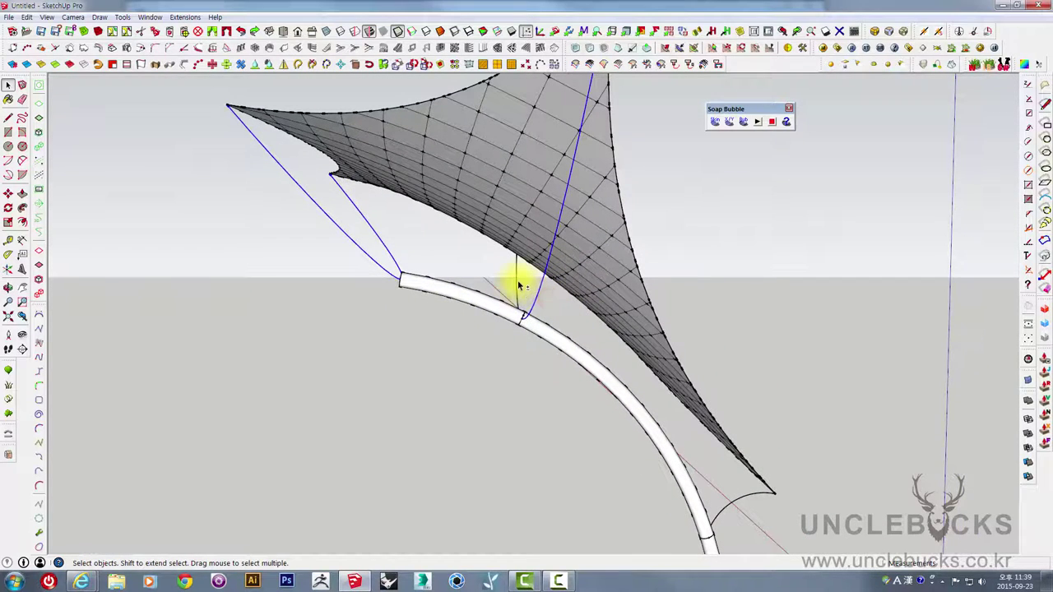
pyautogui.scroll(3, 593, 374)
pyautogui.moveTo(420, 293)
pyautogui.mouseDown(button='middle')
pyautogui.moveTo(388, 253)
pyautogui.moveTo(387, 137)
pyautogui.mouseUp(button='middle')
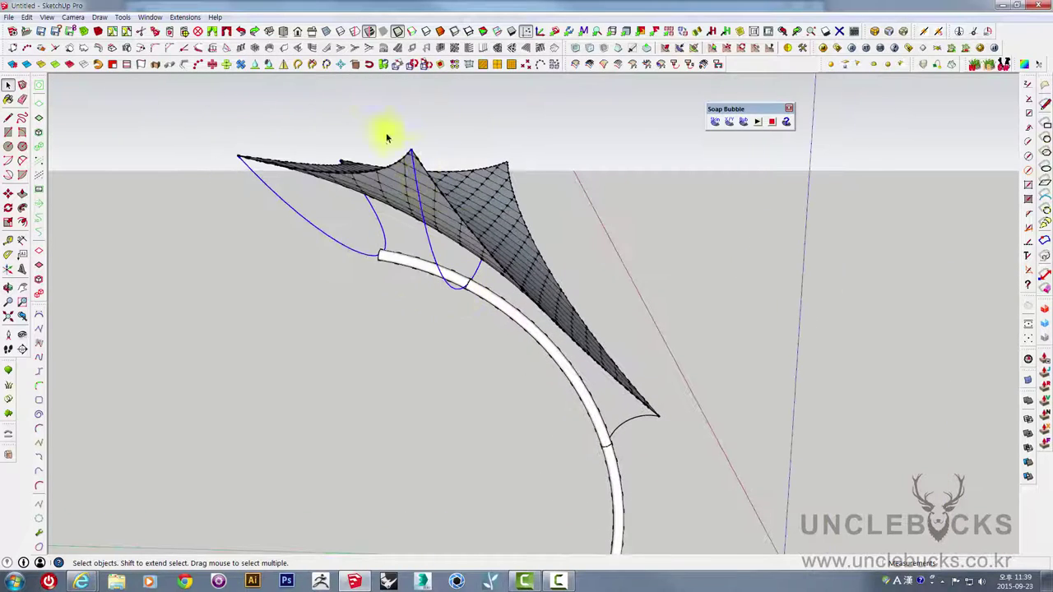
# Turn the selected sail edge curves into tubes with Lines to Tubes.
pyautogui.click(198, 64)
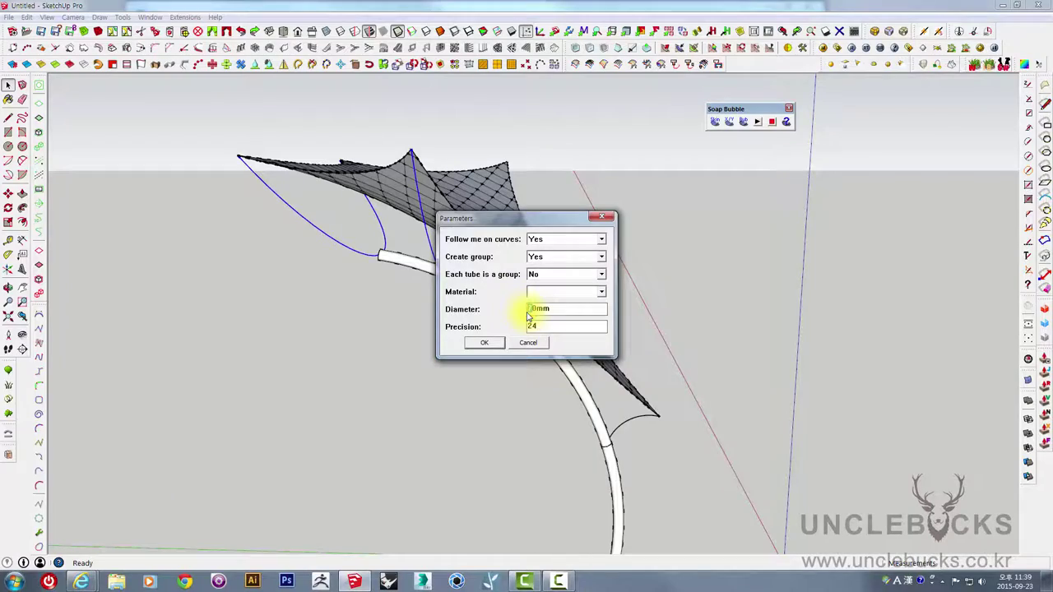
pyautogui.click(488, 344)
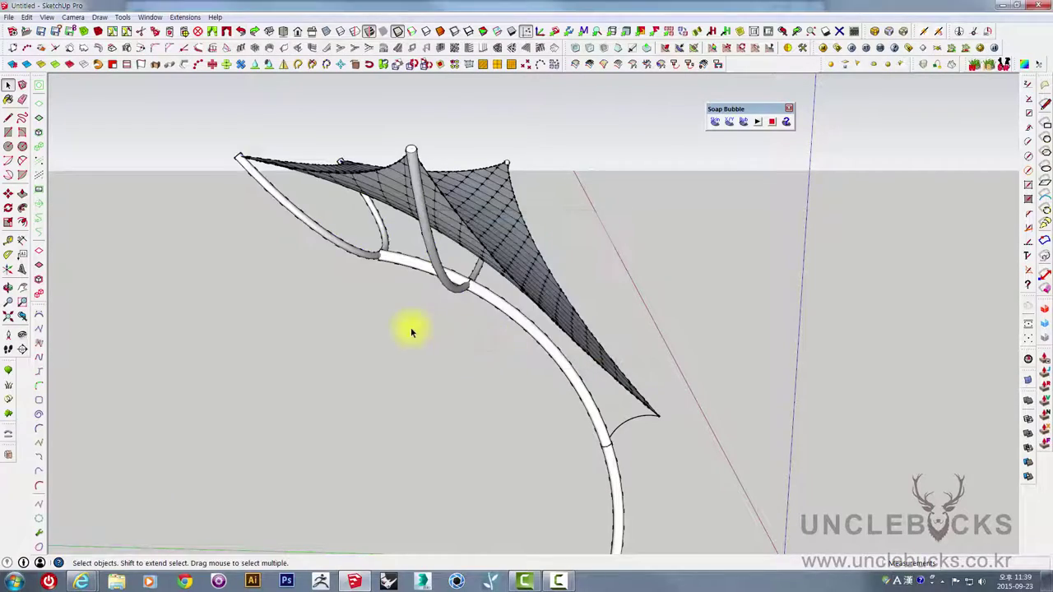
pyautogui.moveTo(411, 330)
pyautogui.mouseDown(button='middle')
pyautogui.moveTo(505, 254)
pyautogui.moveTo(717, 219)
pyautogui.moveTo(494, 277)
pyautogui.mouseUp(button='middle')
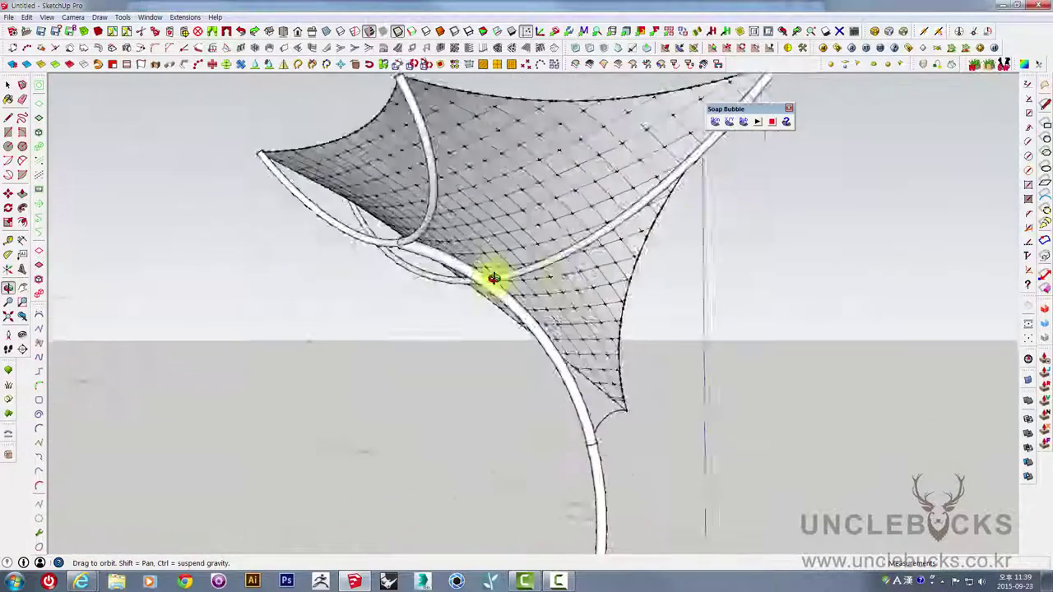
pyautogui.press('F6')
pyautogui.scroll(3, 550, 399)
# Turn the small arc at the sail's lower tip into a 30 mm tube.
pyautogui.click(565, 355)
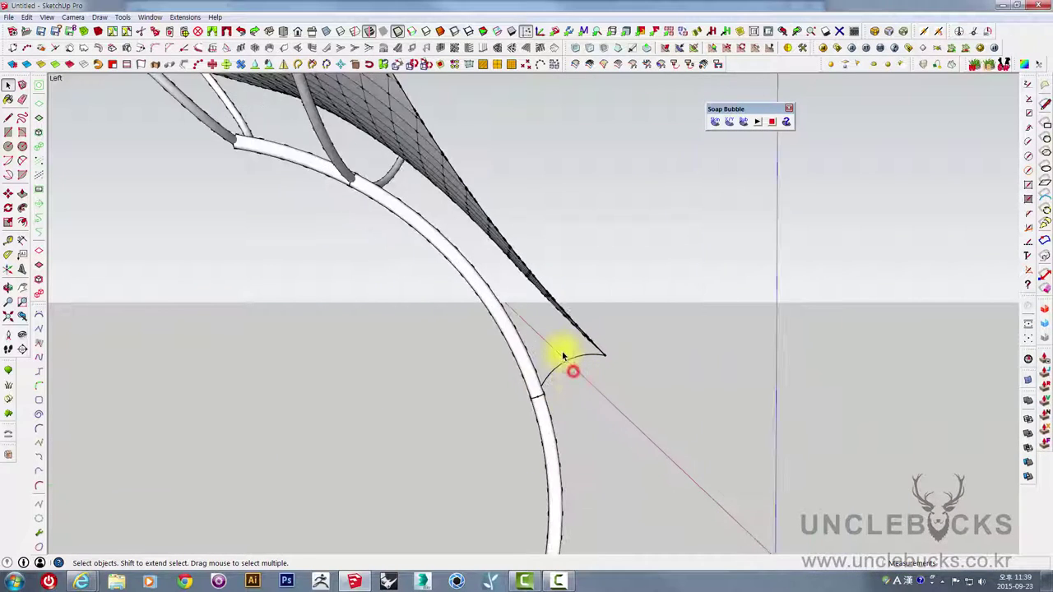
pyautogui.scroll(-1, 565, 355)
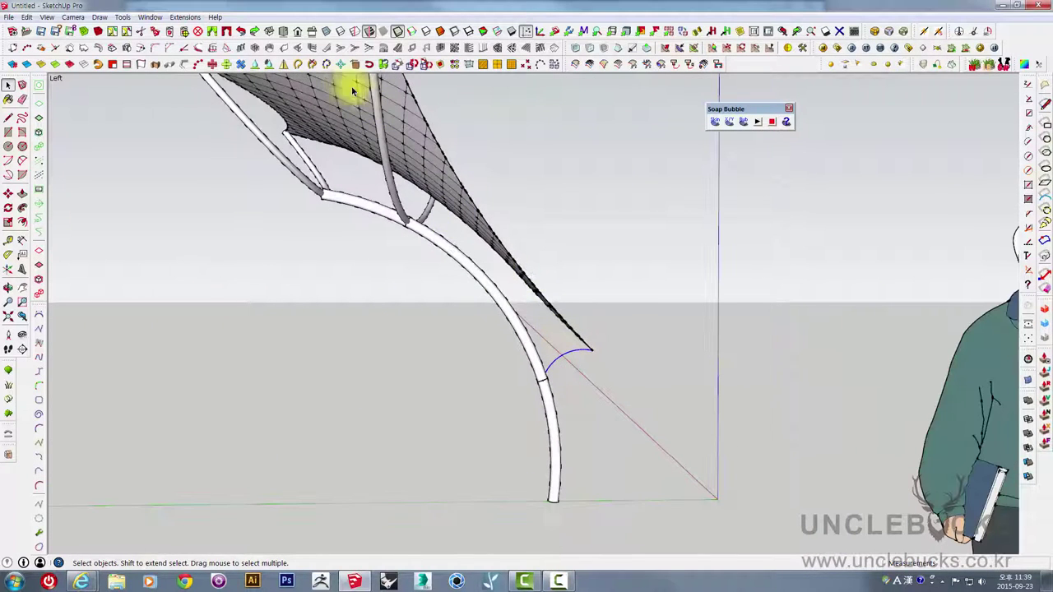
pyautogui.click(185, 66)
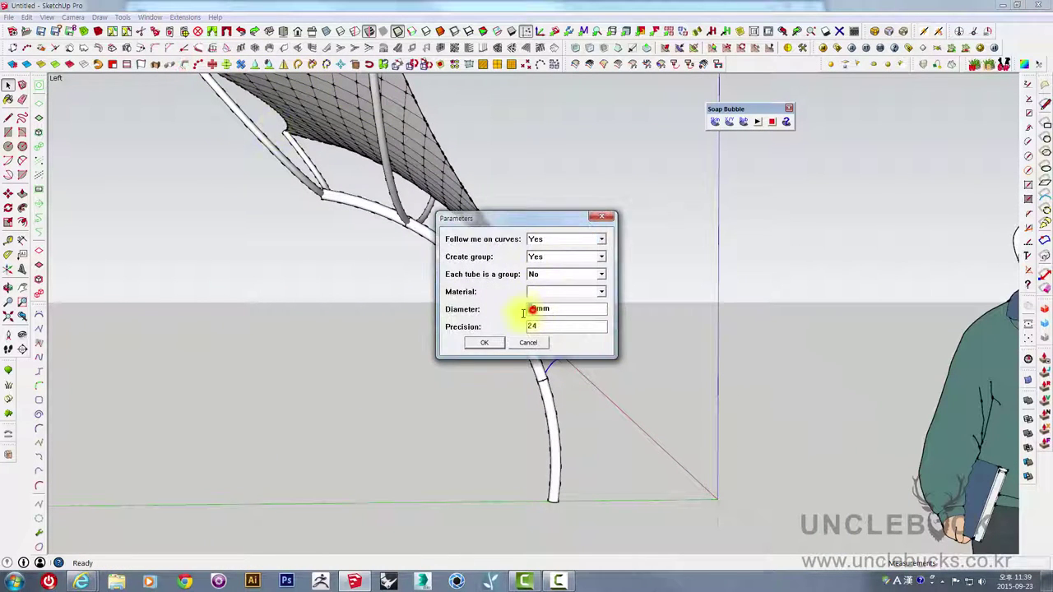
pyautogui.click(498, 344)
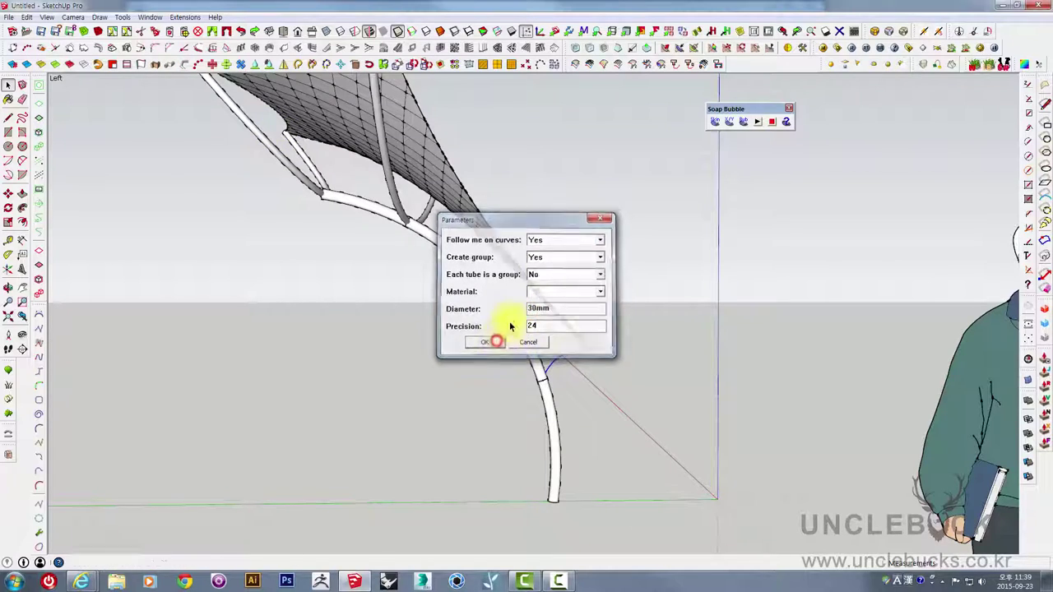
pyautogui.scroll(-3, 588, 331)
pyautogui.moveTo(588, 331)
pyautogui.mouseDown(button='middle')
pyautogui.moveTo(670, 325)
pyautogui.moveTo(643, 315)
pyautogui.moveTo(705, 302)
pyautogui.moveTo(630, 301)
pyautogui.moveTo(859, 301)
pyautogui.moveTo(348, 472)
pyautogui.moveTo(521, 393)
pyautogui.moveTo(336, 354)
pyautogui.moveTo(595, 326)
pyautogui.moveTo(546, 266)
pyautogui.moveTo(475, 217)
pyautogui.moveTo(536, 376)
pyautogui.moveTo(419, 255)
pyautogui.moveTo(371, 287)
pyautogui.mouseUp(button='middle')
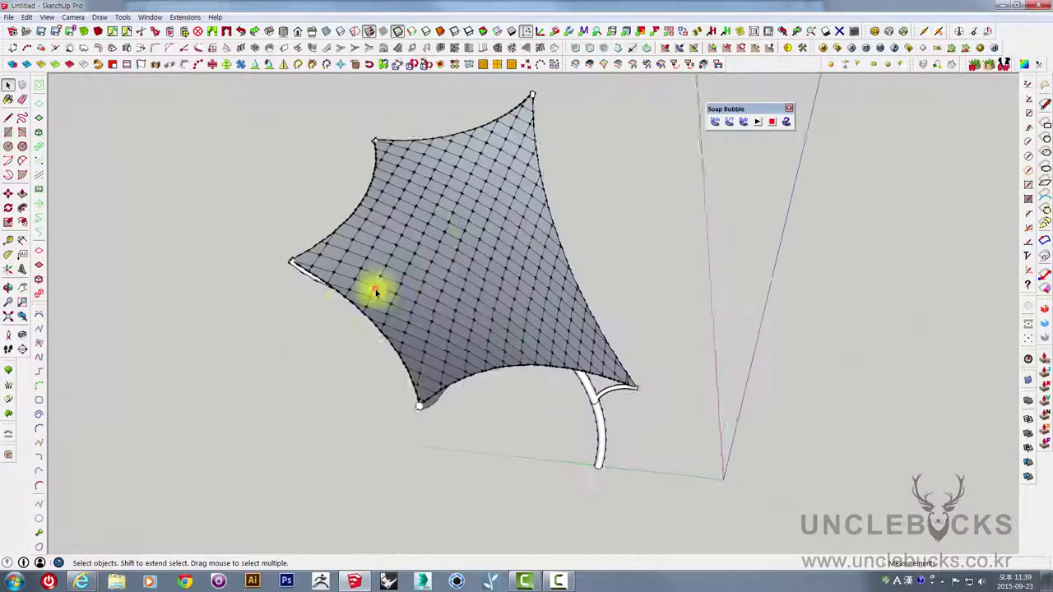
# Apply Soften/Smooth Edges to the canopy group with smooth normals.
pyautogui.click(513, 298)
pyautogui.moveTo(513, 299)
pyautogui.mouseDown(button='middle')
pyautogui.moveTo(600, 353)
pyautogui.moveTo(706, 177)
pyautogui.moveTo(600, 258)
pyautogui.mouseUp(button='middle')
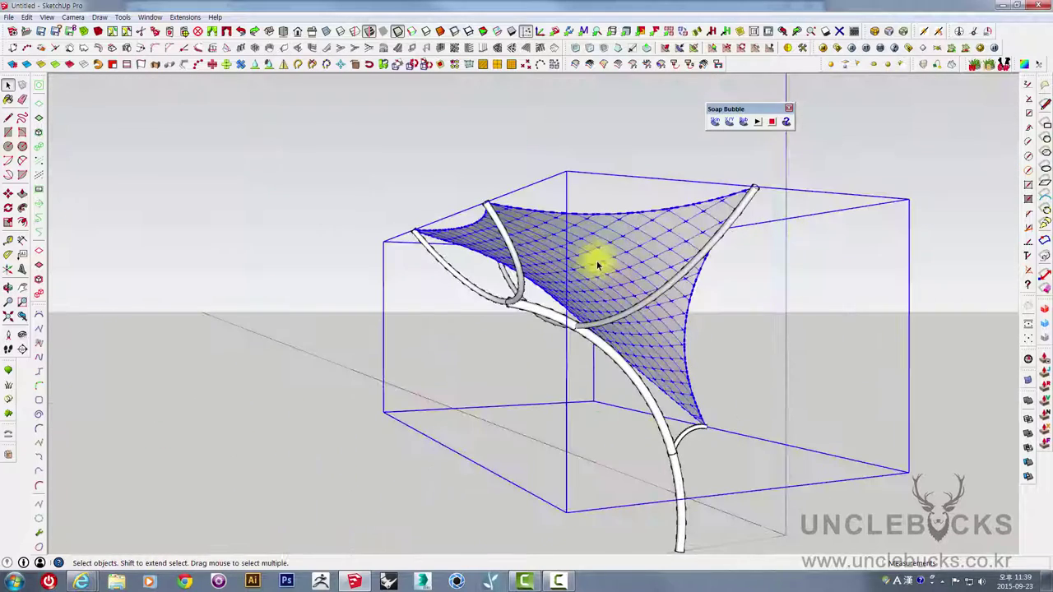
pyautogui.doubleClick(591, 252)
pyautogui.rightClick(589, 239)
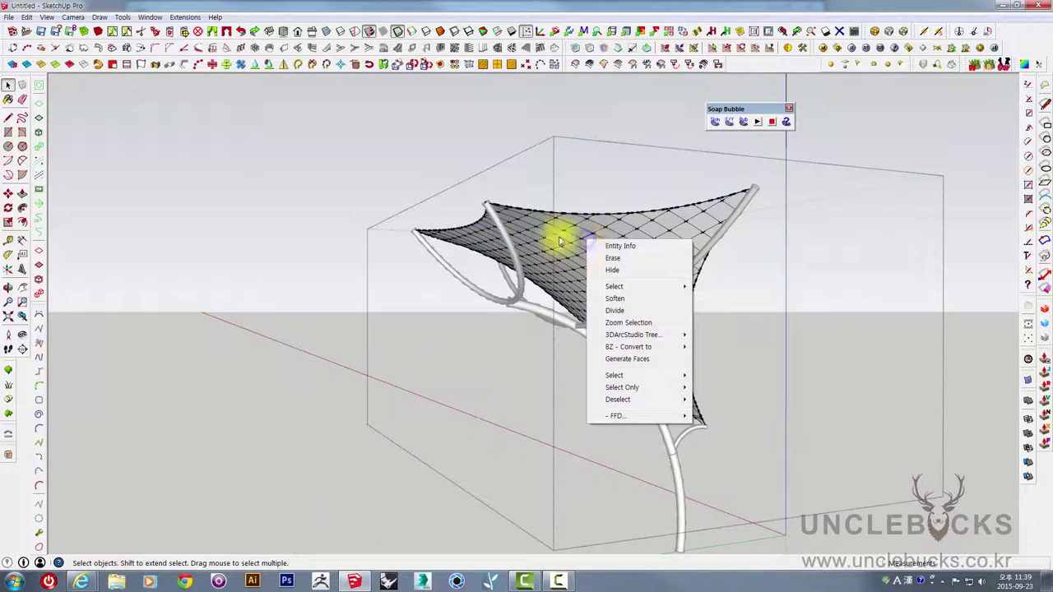
pyautogui.click(614, 214)
pyautogui.click(613, 251)
pyautogui.rightClick(588, 228)
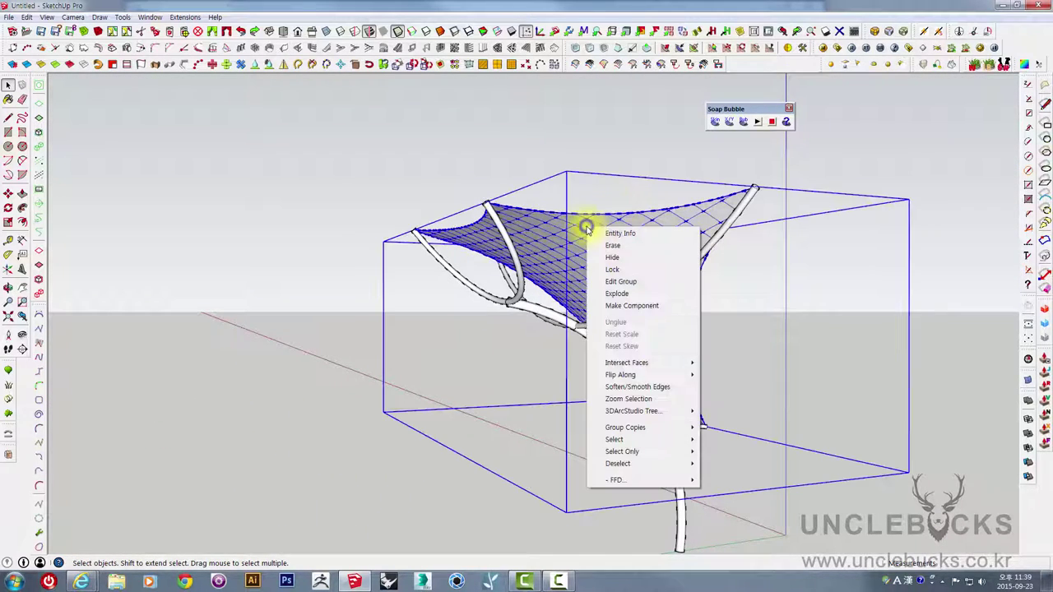
pyautogui.click(627, 388)
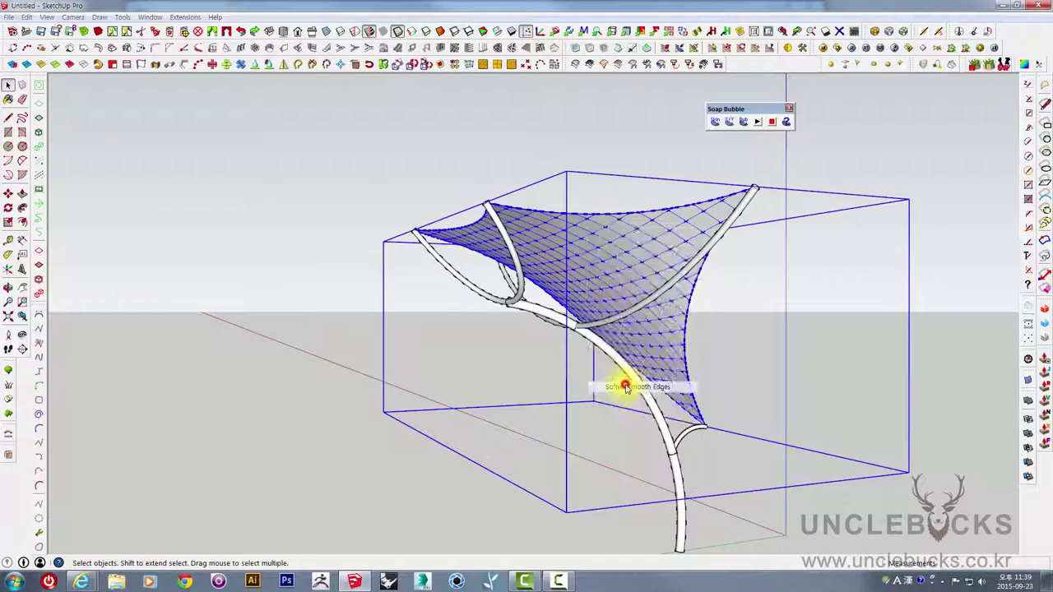
# Also soften coplanar edges and raise the smoothing angle to about 35 degrees.
pyautogui.moveTo(651, 301); pyautogui.dragTo(423, 527, button='middle')
pyautogui.moveTo(540, 266)
pyautogui.mouseDown(button='middle')
pyautogui.moveTo(700, 223)
pyautogui.moveTo(482, 381)
pyautogui.moveTo(493, 291)
pyautogui.mouseUp(button='middle')
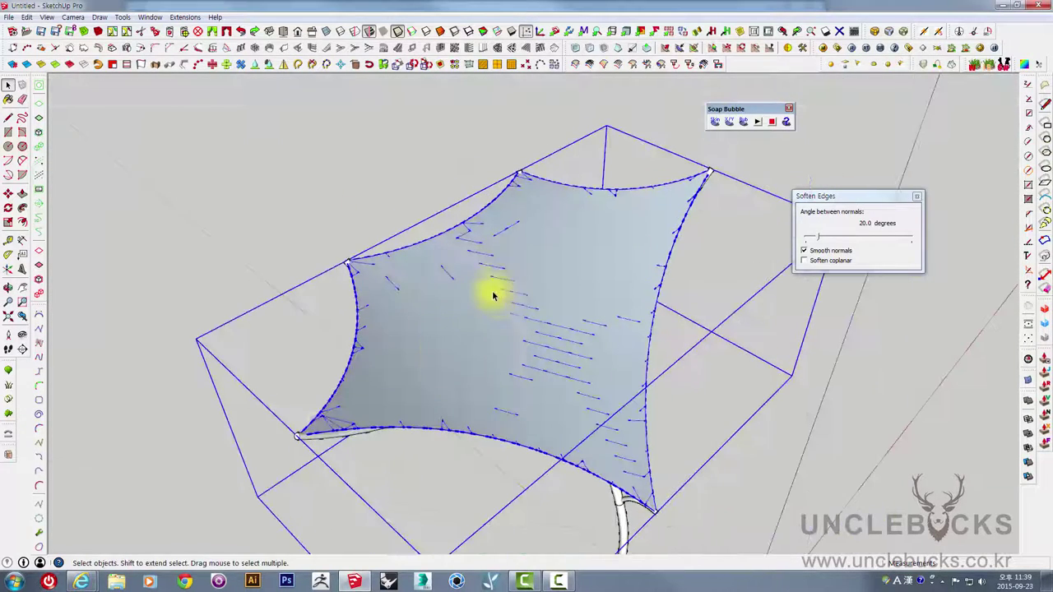
pyautogui.click(804, 260)
pyautogui.moveTo(447, 393)
pyautogui.mouseDown(button='middle')
pyautogui.moveTo(247, 334)
pyautogui.moveTo(667, 236)
pyautogui.moveTo(922, 217)
pyautogui.moveTo(865, 249)
pyautogui.mouseUp(button='middle')
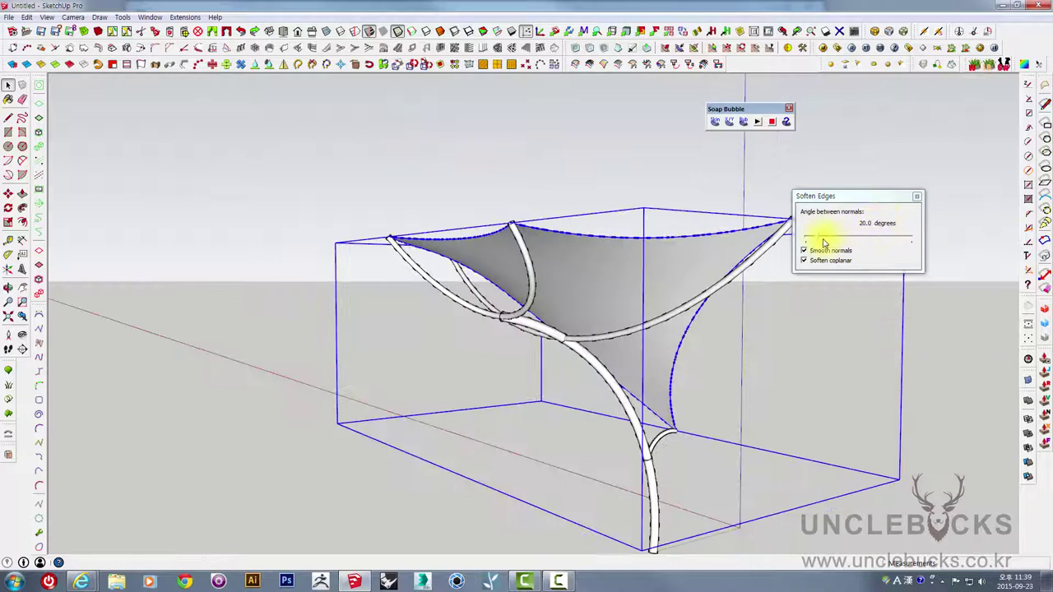
pyautogui.moveTo(819, 240); pyautogui.dragTo(840, 241)
# Fine-tune the canopy's smoothing angle to 36.2 degrees, checking it from several angles.
pyautogui.click(590, 262)
pyautogui.moveTo(590, 263)
pyautogui.mouseDown(button='middle')
pyautogui.moveTo(558, 337)
pyautogui.moveTo(242, 353)
pyautogui.moveTo(305, 305)
pyautogui.moveTo(167, 193)
pyautogui.moveTo(564, 271)
pyautogui.moveTo(827, 247)
pyautogui.mouseUp(button='middle')
pyautogui.moveTo(454, 357); pyautogui.dragTo(303, 351, button='middle')
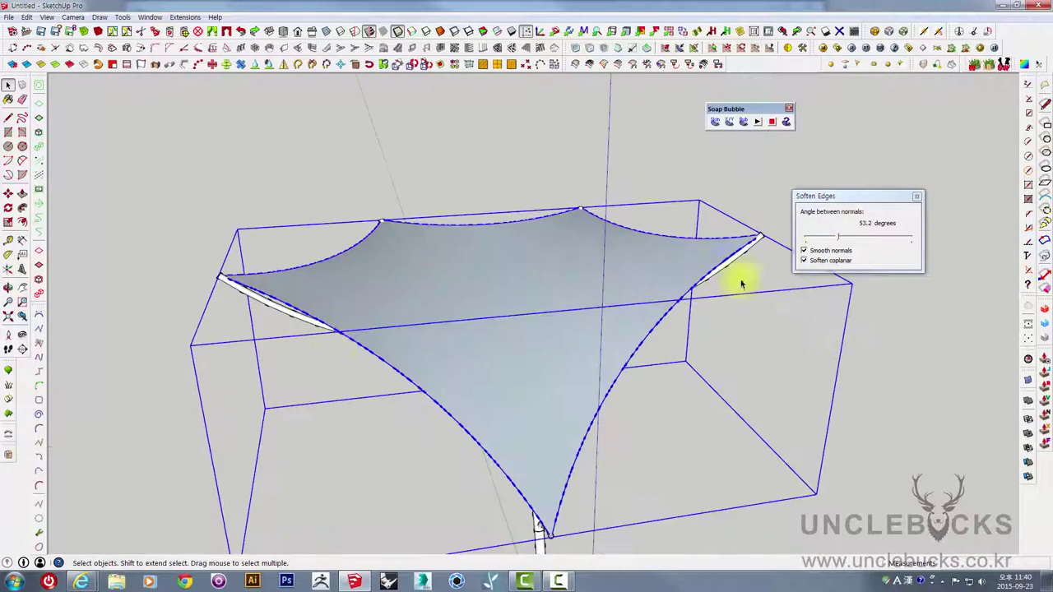
pyautogui.click(835, 237)
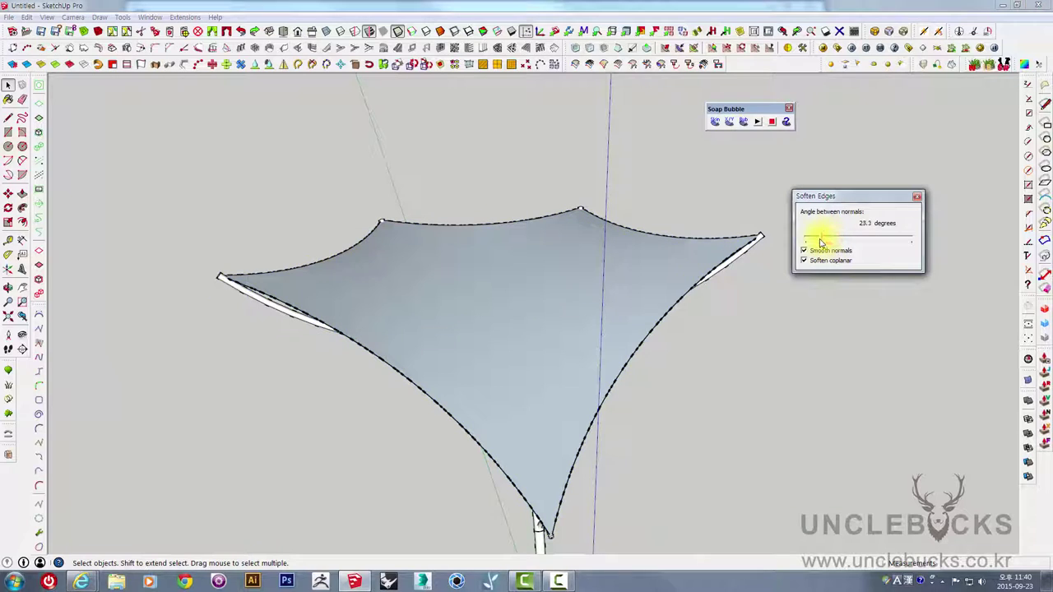
pyautogui.moveTo(812, 241); pyautogui.dragTo(815, 242)
pyautogui.click(440, 386)
pyautogui.moveTo(441, 385)
pyautogui.mouseDown(button='middle')
pyautogui.moveTo(865, 336)
pyautogui.moveTo(308, 407)
pyautogui.moveTo(741, 308)
pyautogui.moveTo(528, 230)
pyautogui.moveTo(571, 313)
pyautogui.moveTo(554, 275)
pyautogui.moveTo(814, 263)
pyautogui.moveTo(595, 392)
pyautogui.moveTo(312, 334)
pyautogui.moveTo(404, 442)
pyautogui.moveTo(844, 355)
pyautogui.moveTo(694, 289)
pyautogui.moveTo(357, 351)
pyautogui.moveTo(277, 430)
pyautogui.moveTo(222, 464)
pyautogui.moveTo(146, 370)
pyautogui.moveTo(306, 282)
pyautogui.moveTo(421, 345)
pyautogui.mouseUp(button='middle')
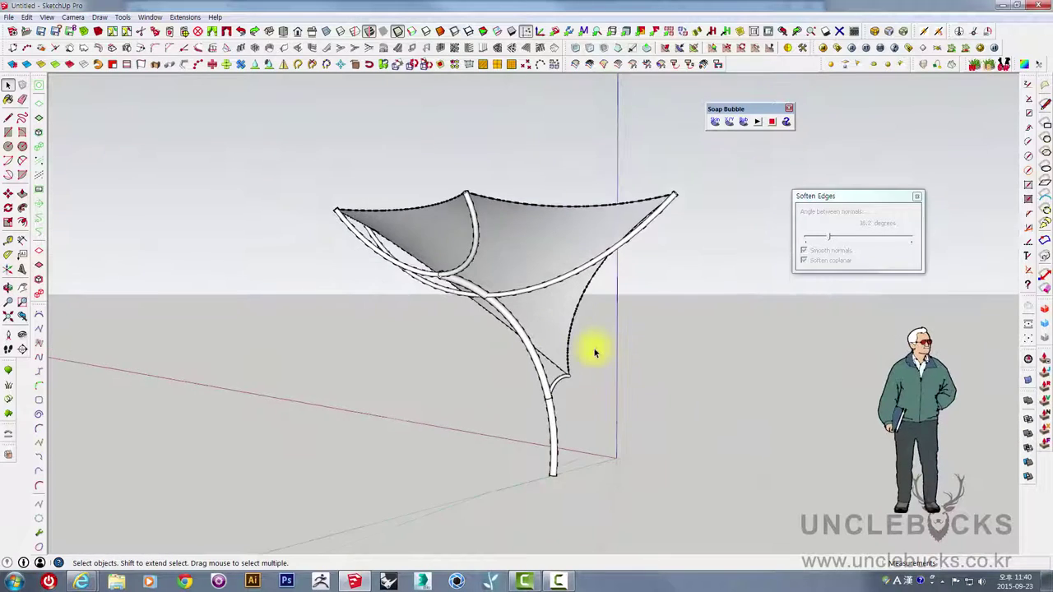
pyautogui.scroll(3, 595, 352)
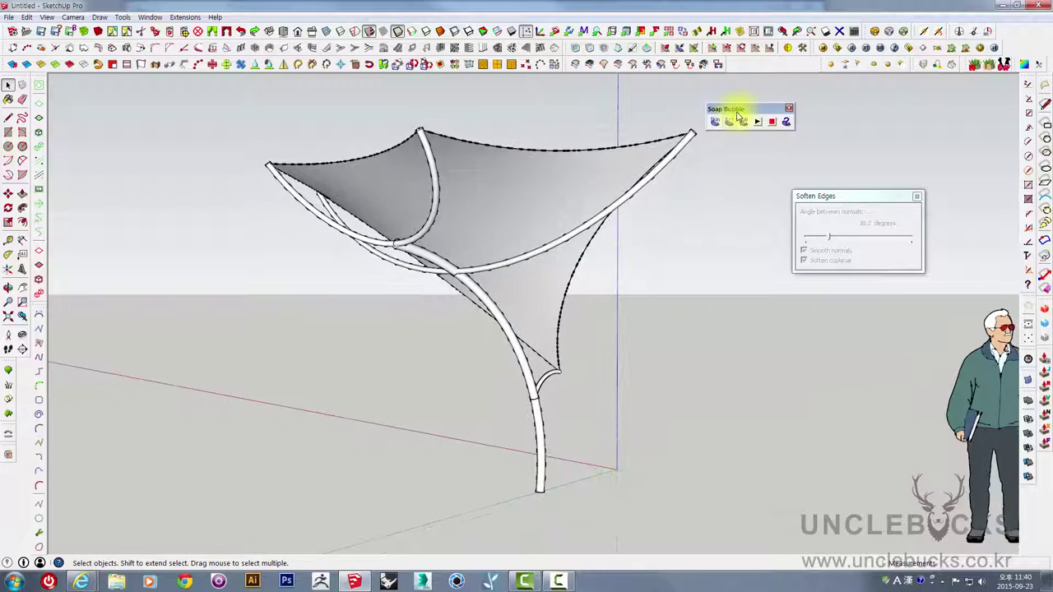
pyautogui.moveTo(736, 109); pyautogui.dragTo(585, 98)
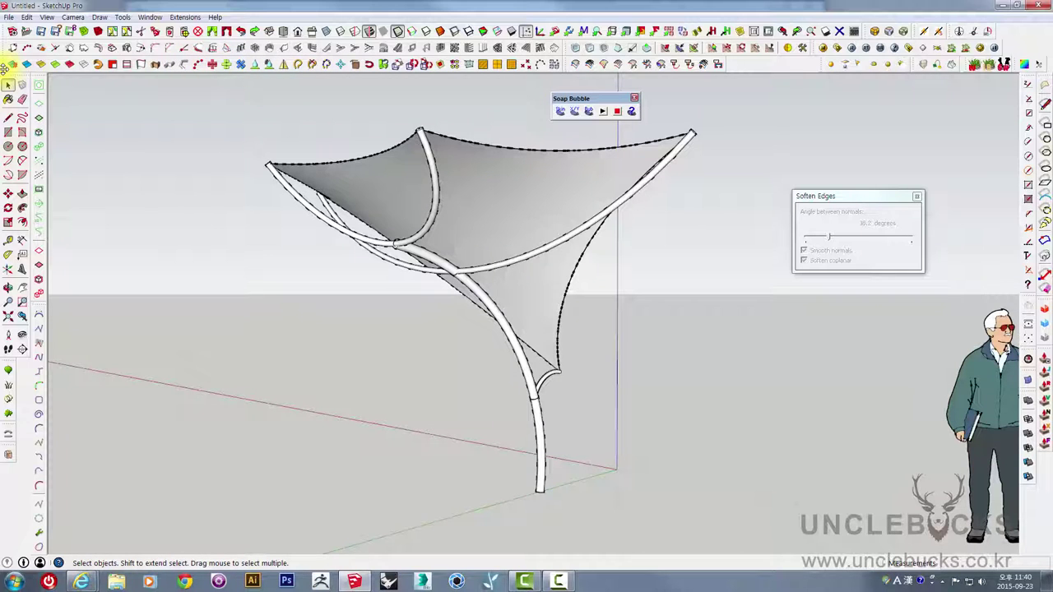
pyautogui.rightClick(753, 66)
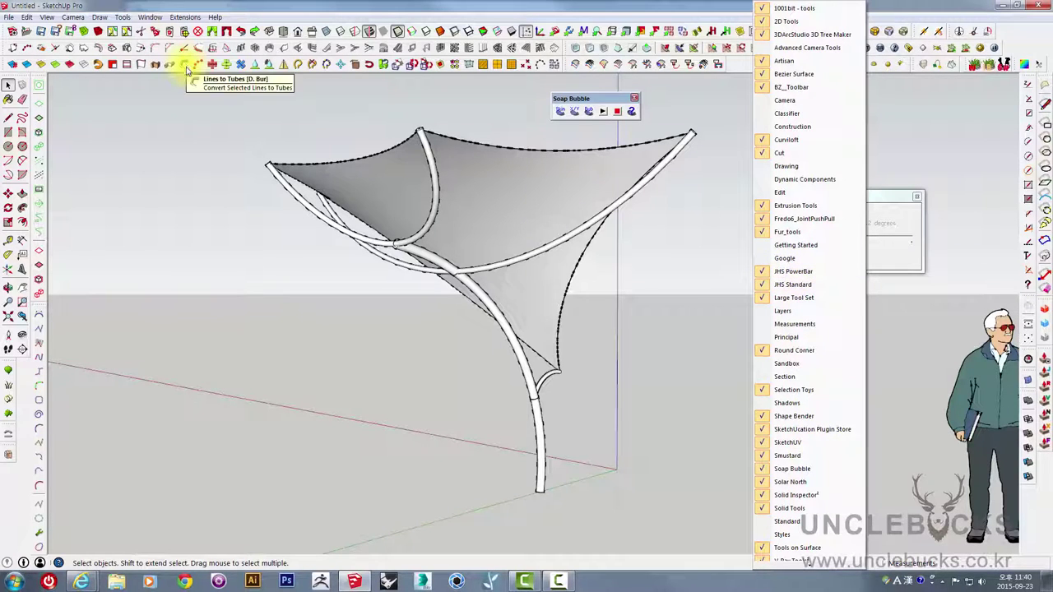
pyautogui.moveTo(293, 334)
pyautogui.mouseDown(button='middle')
pyautogui.moveTo(380, 524)
pyautogui.moveTo(400, 459)
pyautogui.moveTo(498, 404)
pyautogui.moveTo(655, 394)
pyautogui.mouseUp(button='middle')
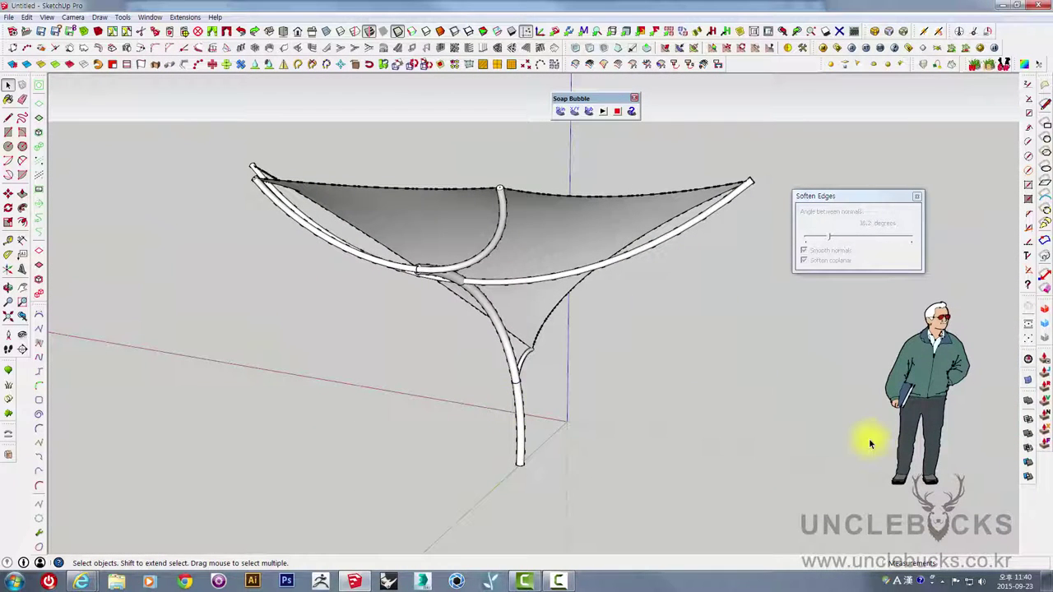